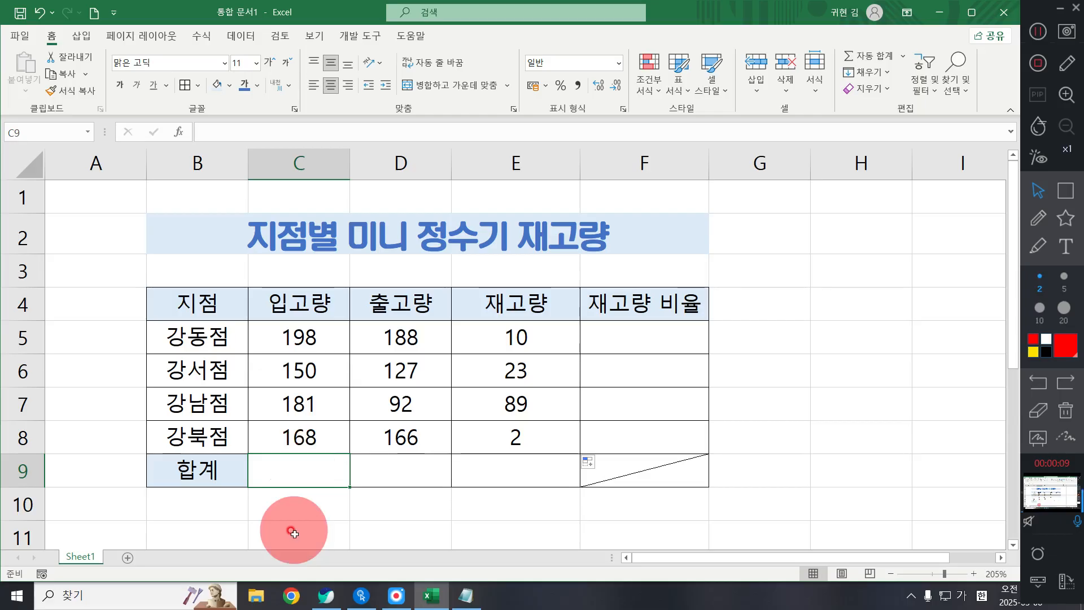
Step: Switch to the open Notepad document and delete all of its existing text
left_click(468, 598)
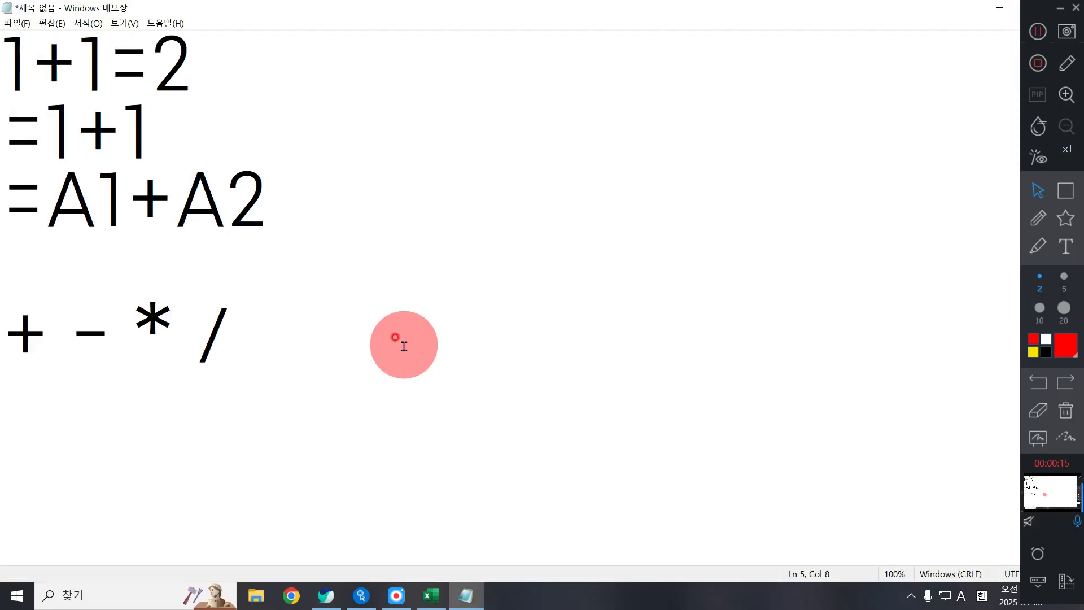
key("ctrl+a")
key("Delete")
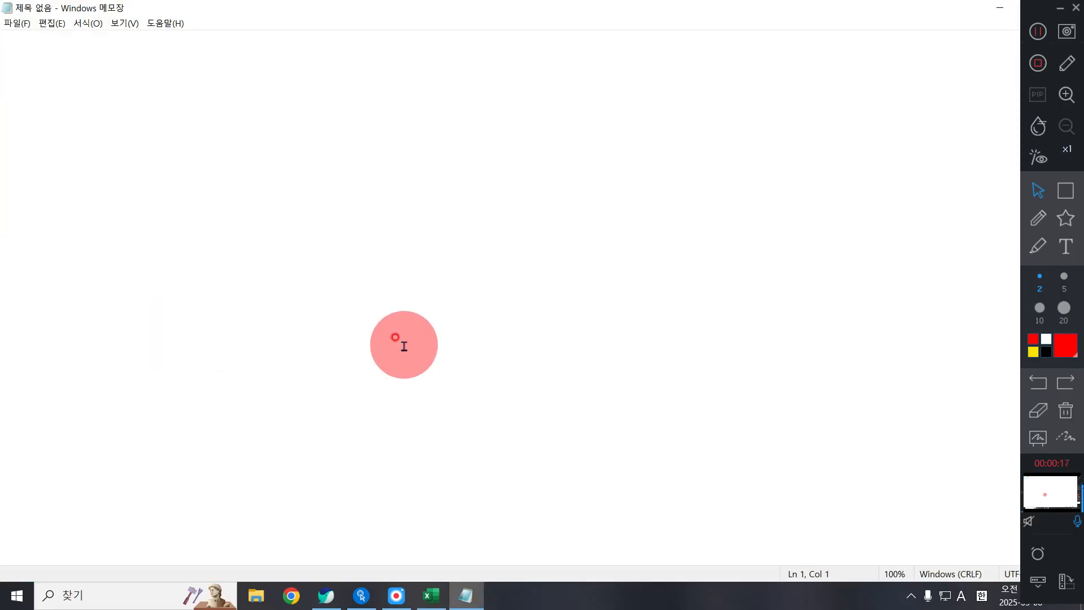
type("=")
key("BackSpace")
type("+")
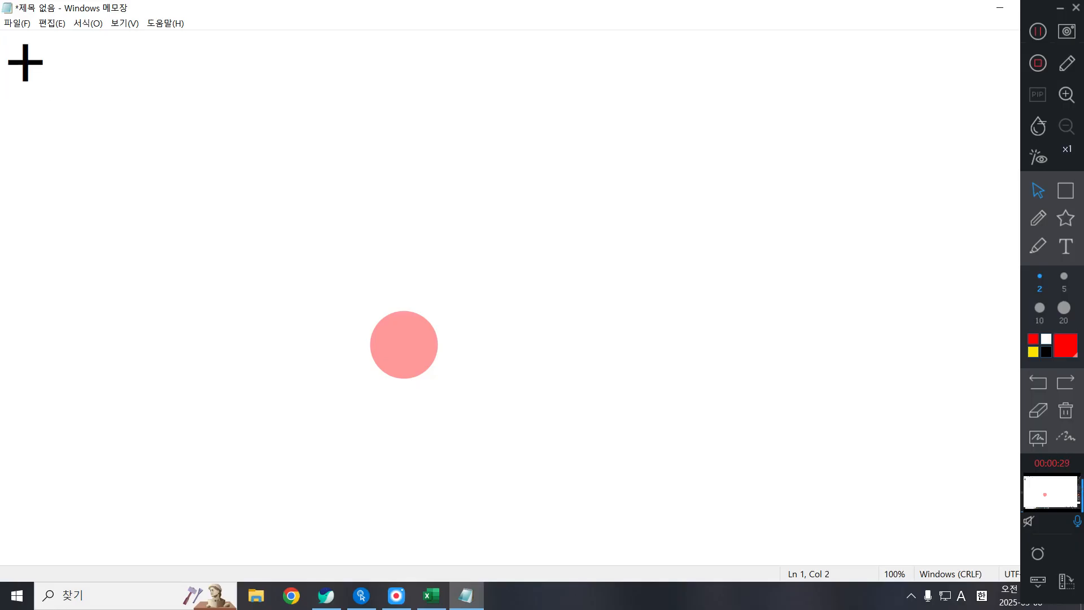
key("BackSpace")
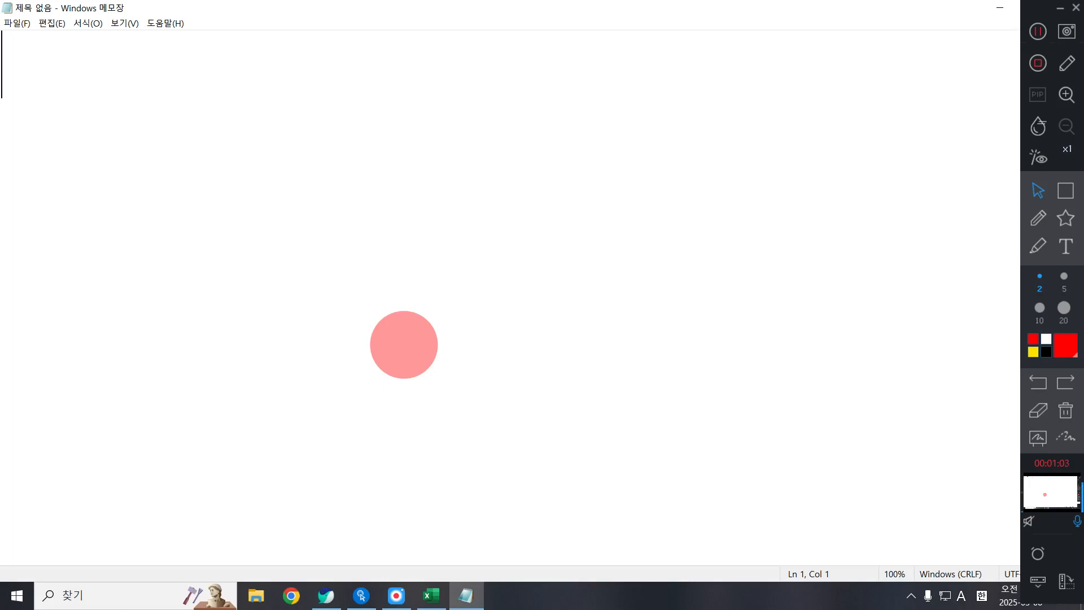
Step: Write the start of a sample function, =SUM(A1:B2, on the first line of the empty note
type("=SU,")
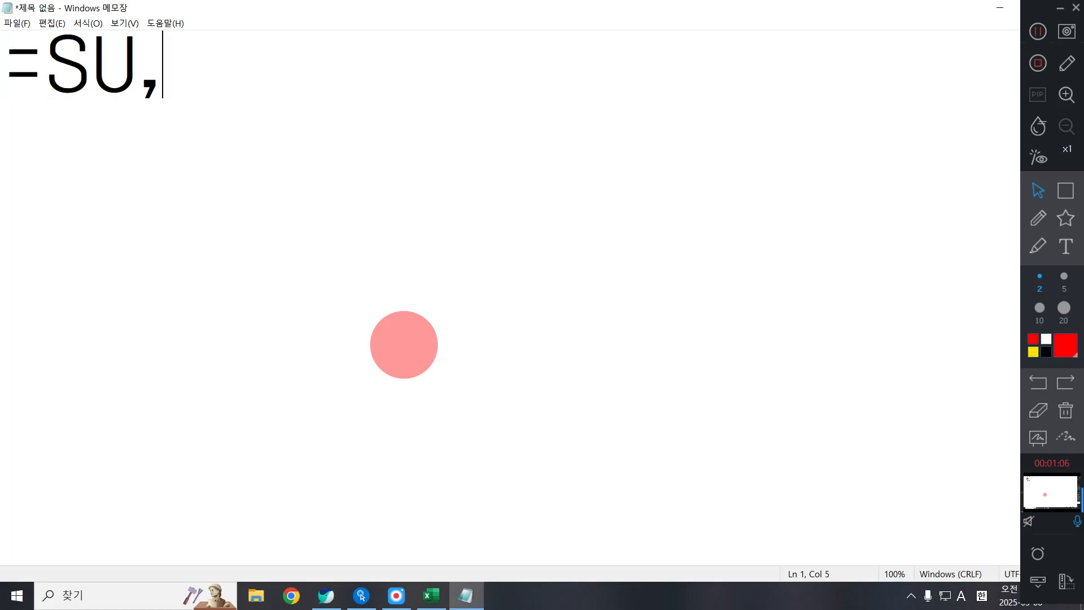
key("BackSpace")
type("M")
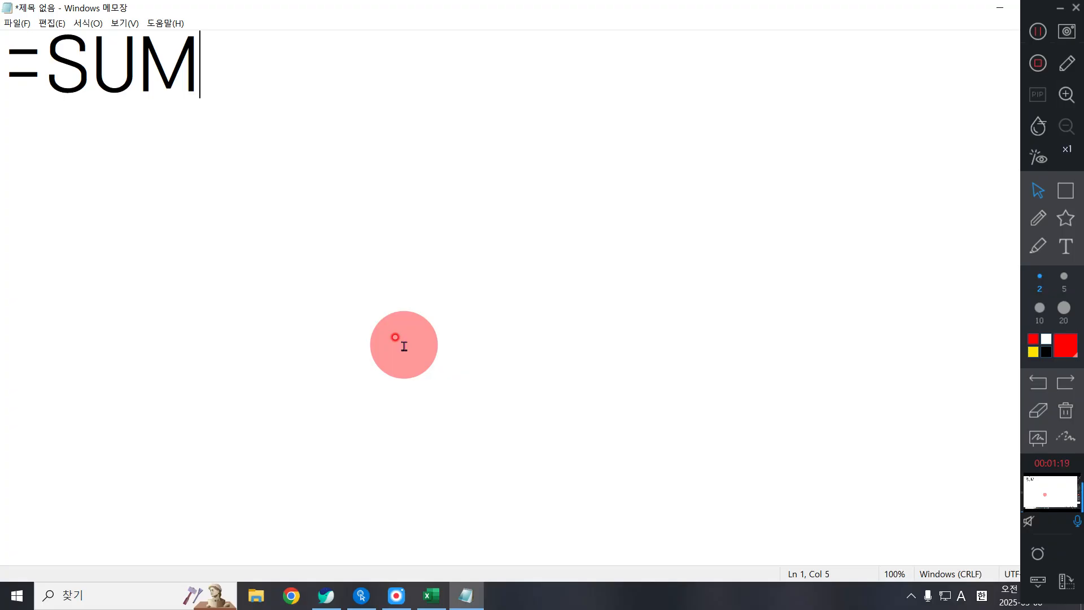
type("(")
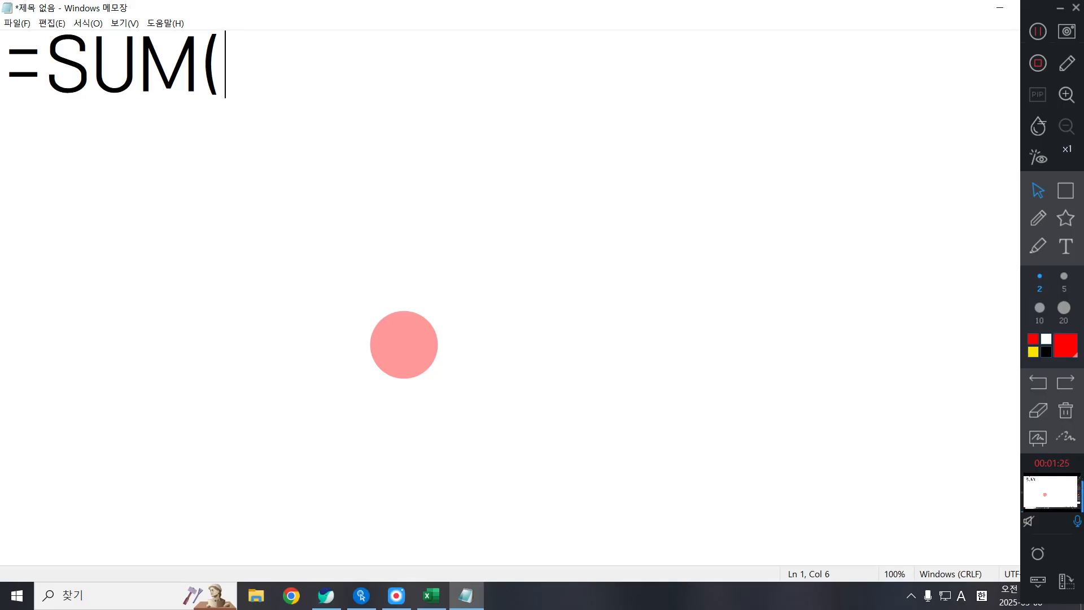
type("A1:")
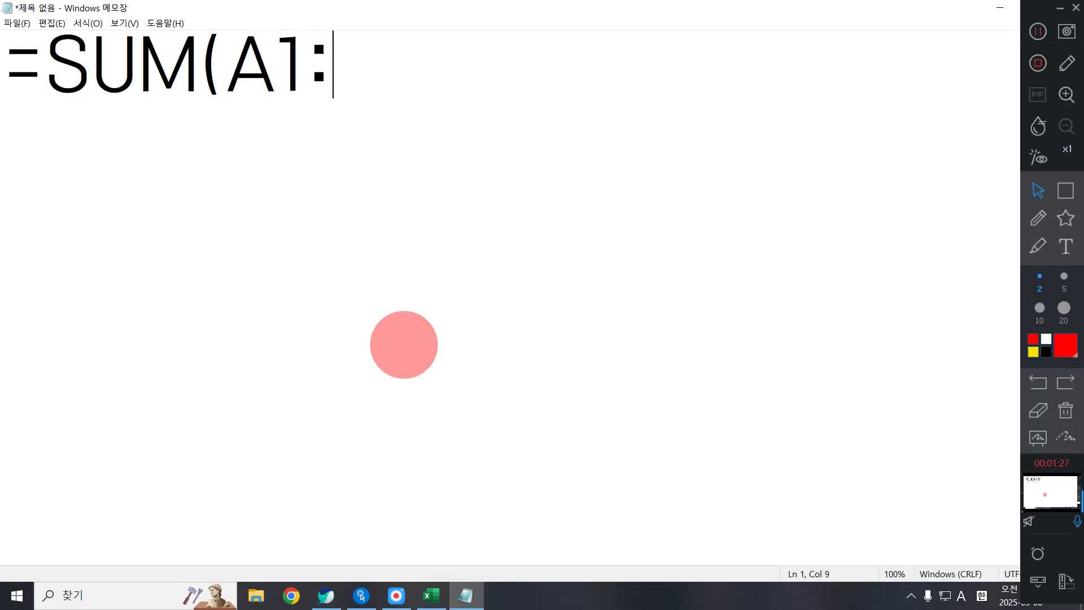
type("A")
key("BackSpace")
type("B2")
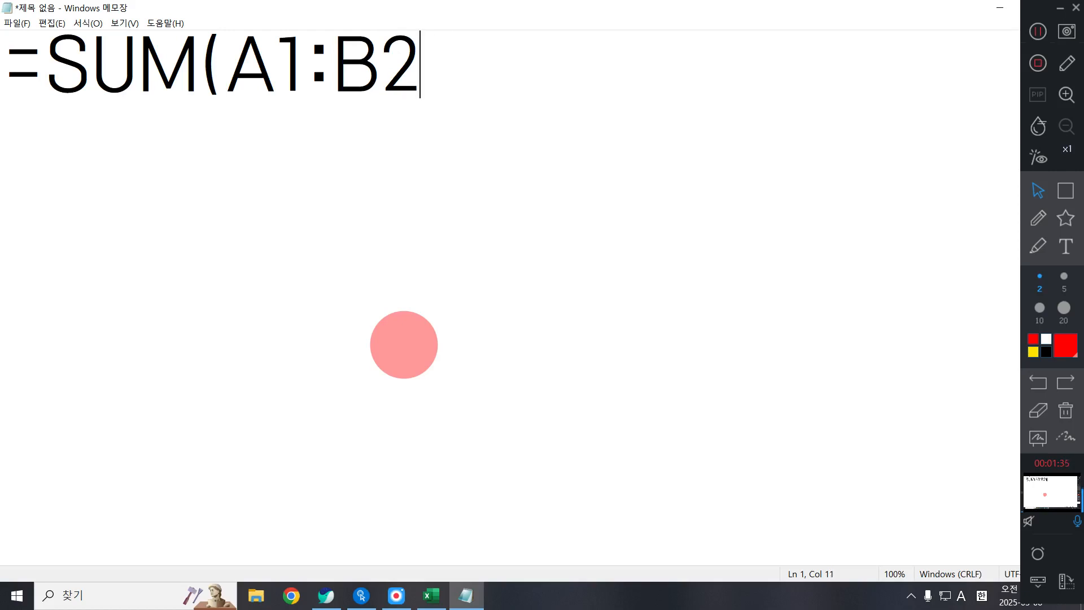
Step: Complete the formula as =SUM(A1:B2,C2) by adding the second argument and closing parenthesis, and begin a new line
type(",2")
key("BackSpace")
type("C")
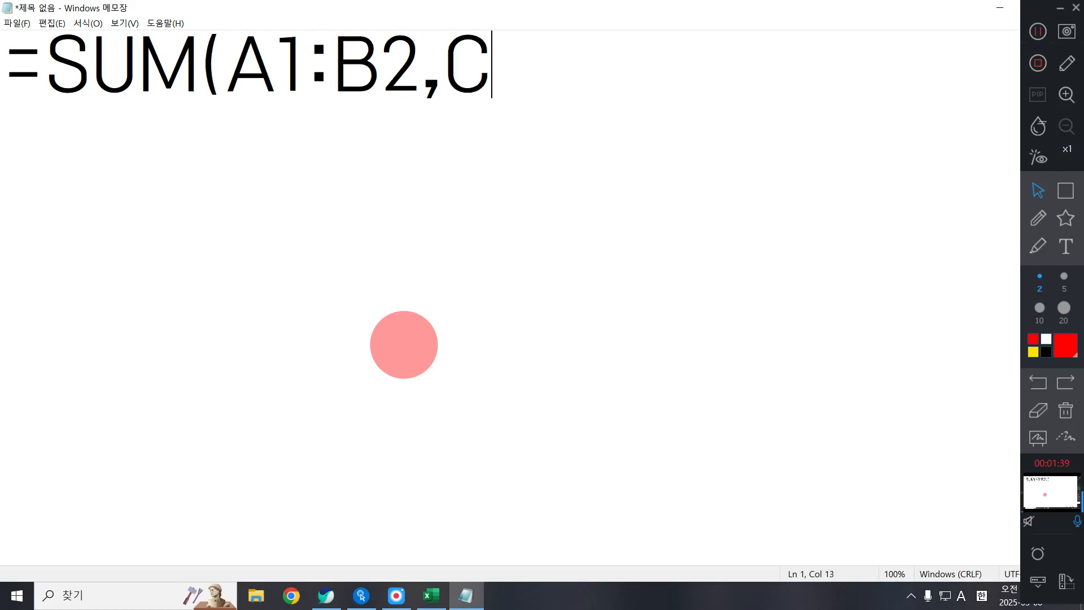
type("2")
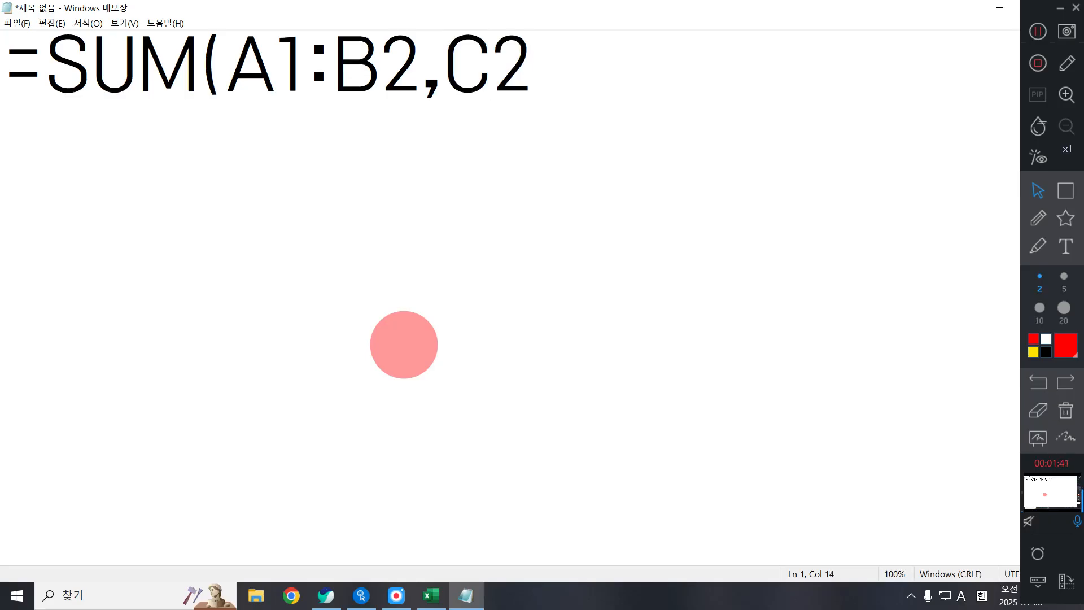
type(")")
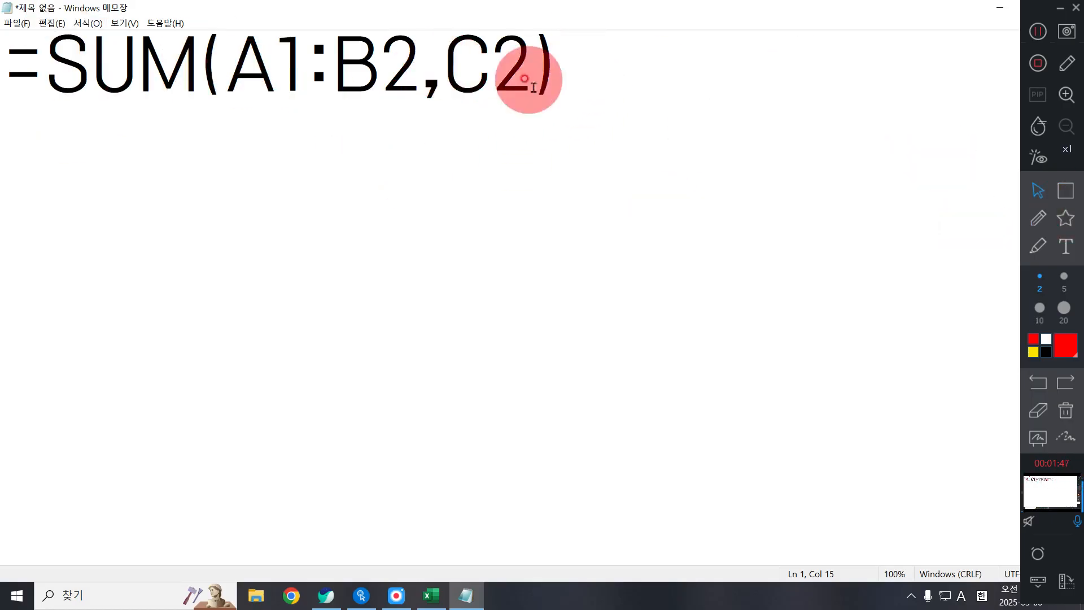
key("Return")
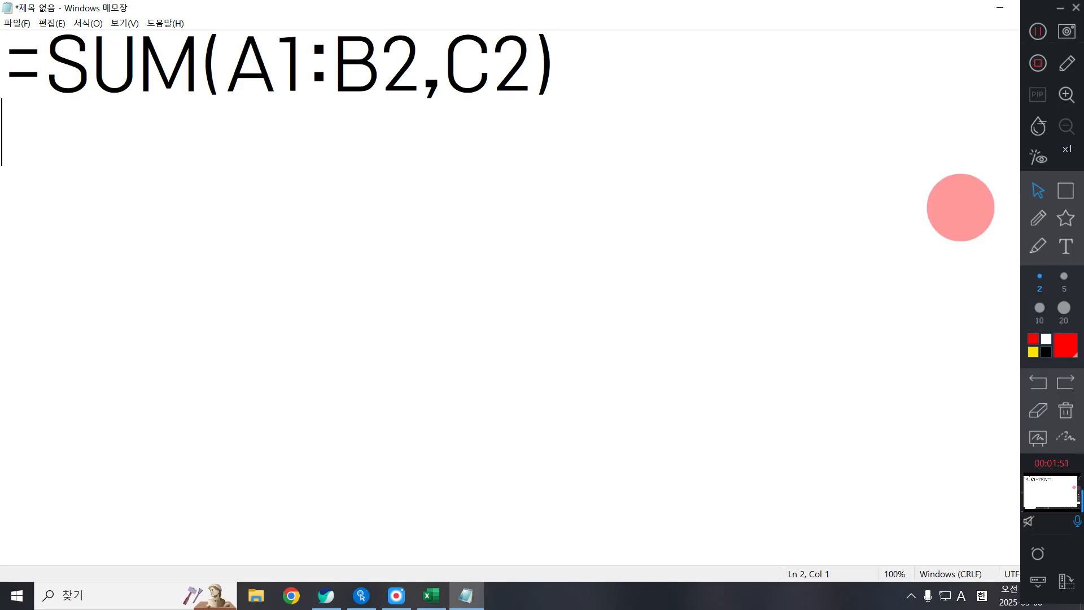
Step: Draw a red rectangle annotation around the colon in the formula and return to the normal pointer
left_click(1065, 190)
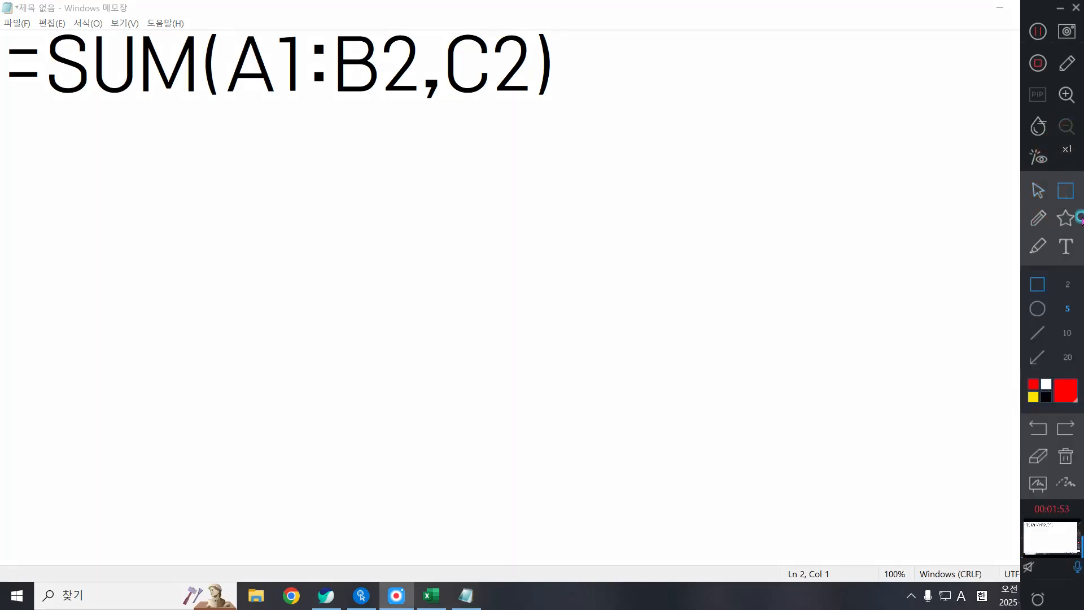
left_click(1037, 332)
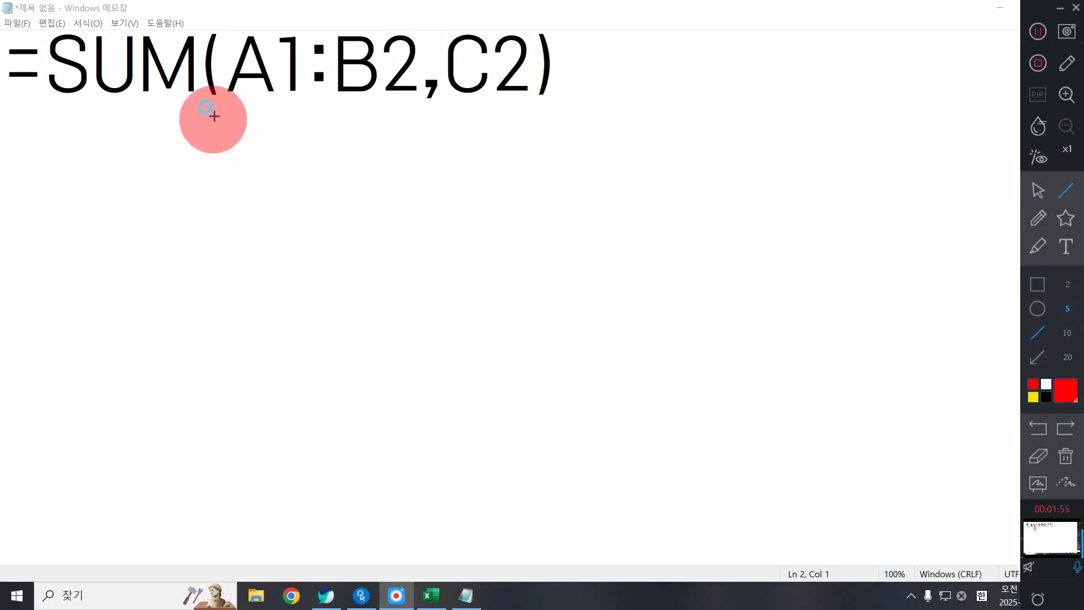
left_click(1042, 277)
left_click_drag(299, 30, 335, 100)
left_click(1039, 189)
Step: Start an explanatory line with a colon below the formula, leaving a blank line between, and switch the input language to Korean
left_click(649, 81)
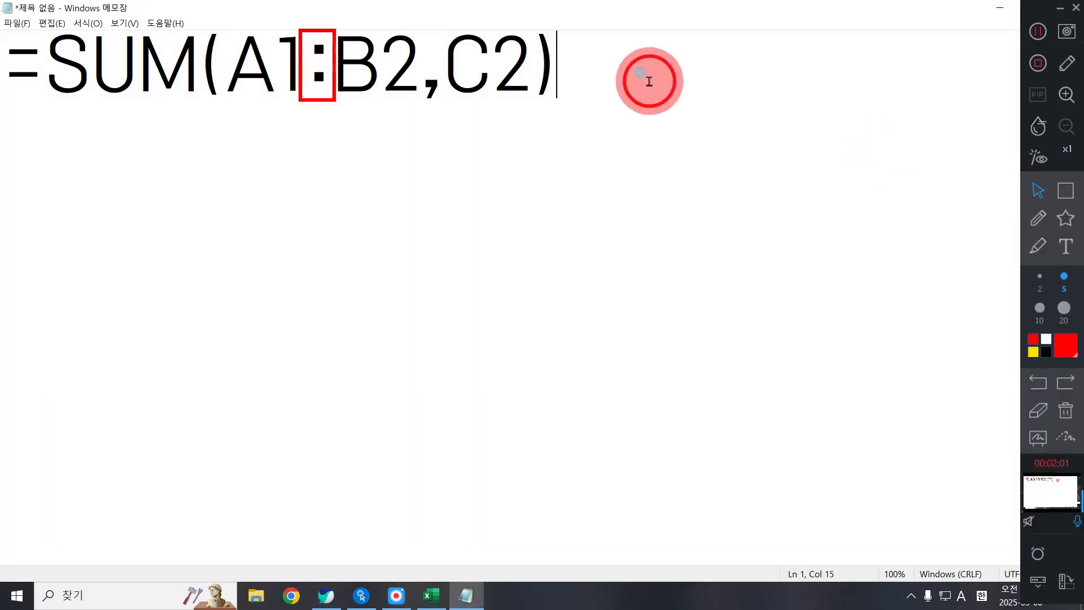
key("Return")
key("Return")
type(": ")
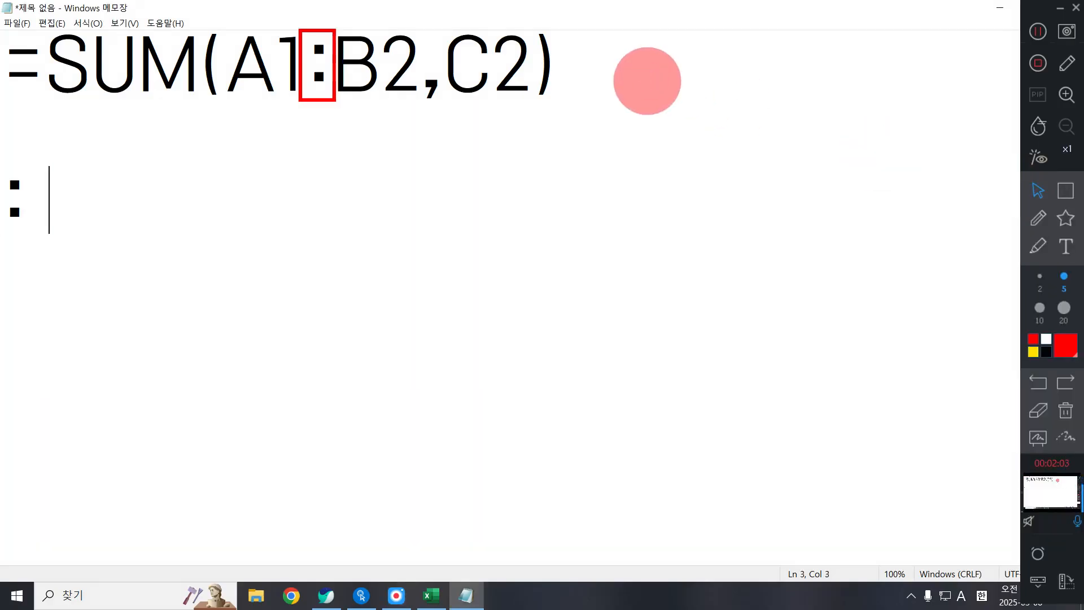
type("DJEL")
key("BackSpace")
key("BackSpace")
key("BackSpace")
key("BackSpace")
key("Hangul")
Step: Continue the colon's explanatory line with ": 어디~어디까지"
type(": 어ㅗ")
key("BackSpace")
key("BackSpace")
type("어ㄷ")
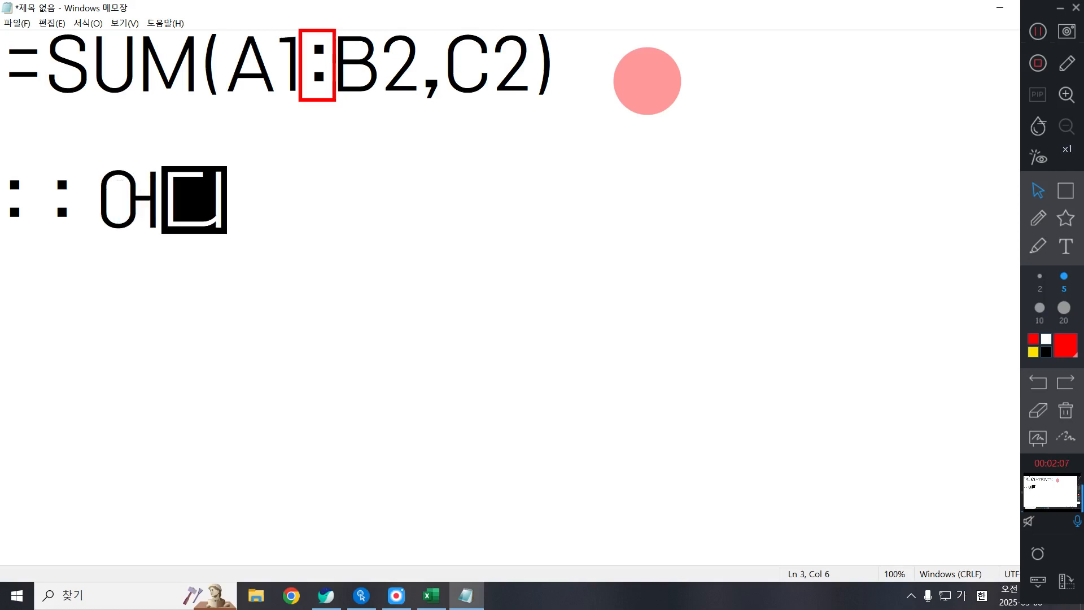
type("ㅣ~어디까지")
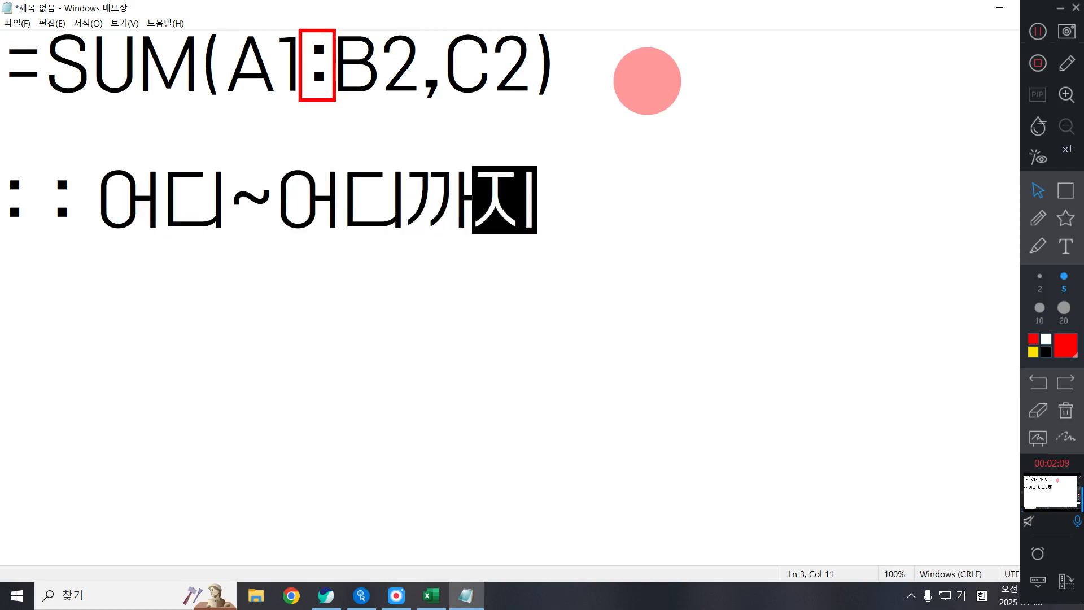
Step: Append "(범위지정)" to the colon's explanation and begin a new line
type(" 범")
key("BackSpace")
key("BackSpace")
key("BackSpace")
key("BackSpace")
type("(비")
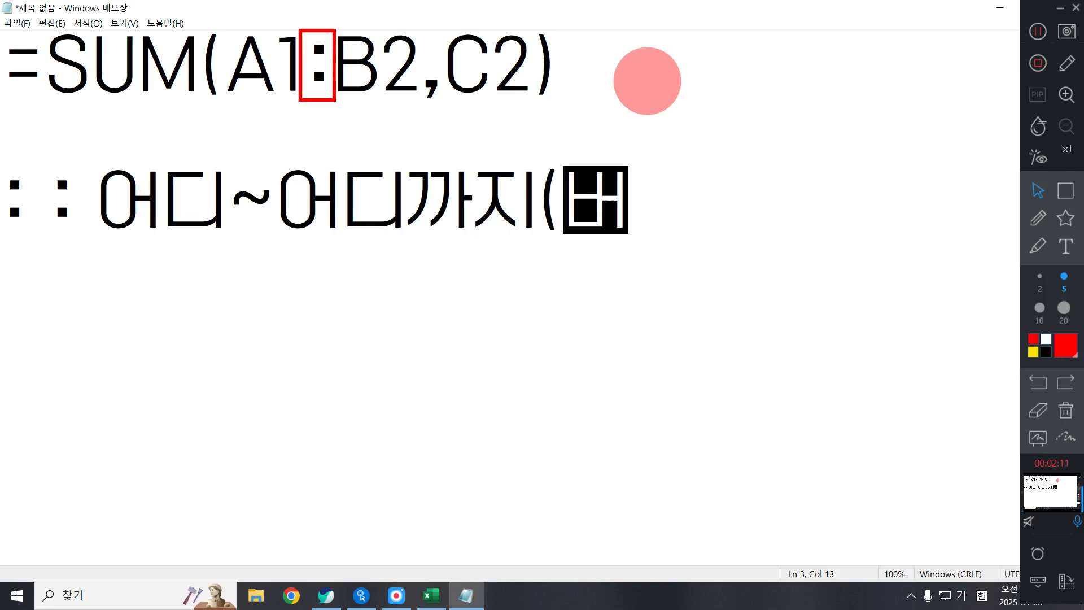
type("ㅁ위지정)")
key("Return")
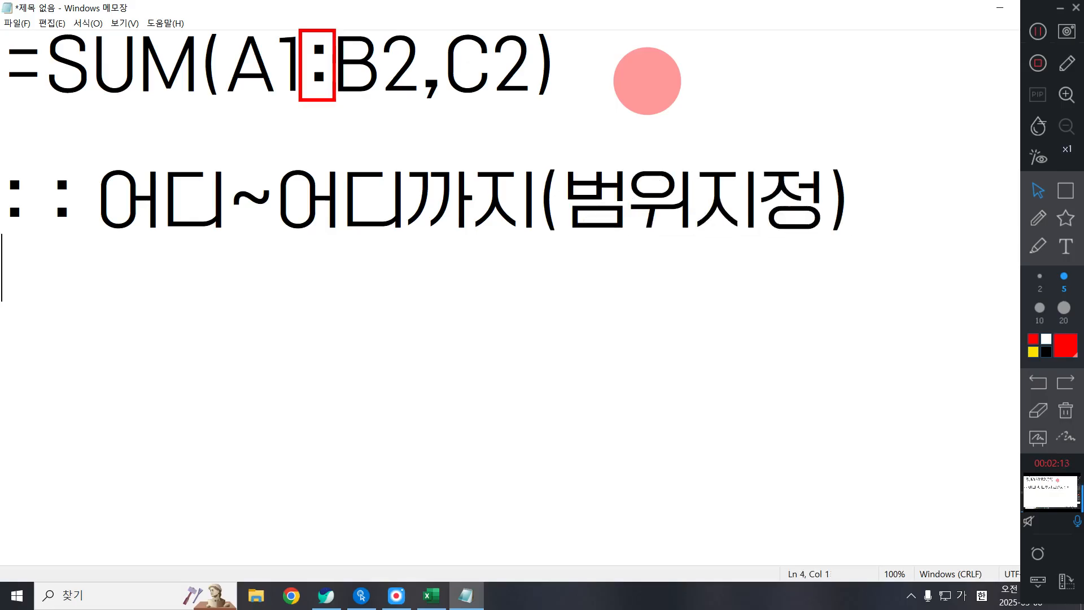
Step: Write the comma's explanation on the new line as ", : 인수구분(따로)"
type(", : ")
type("ㅅ")
key("BackSpace")
key("Hangul")
key("Hangul")
type("인수")
key("BackSpace")
key("BackSpace")
key("BackSpace")
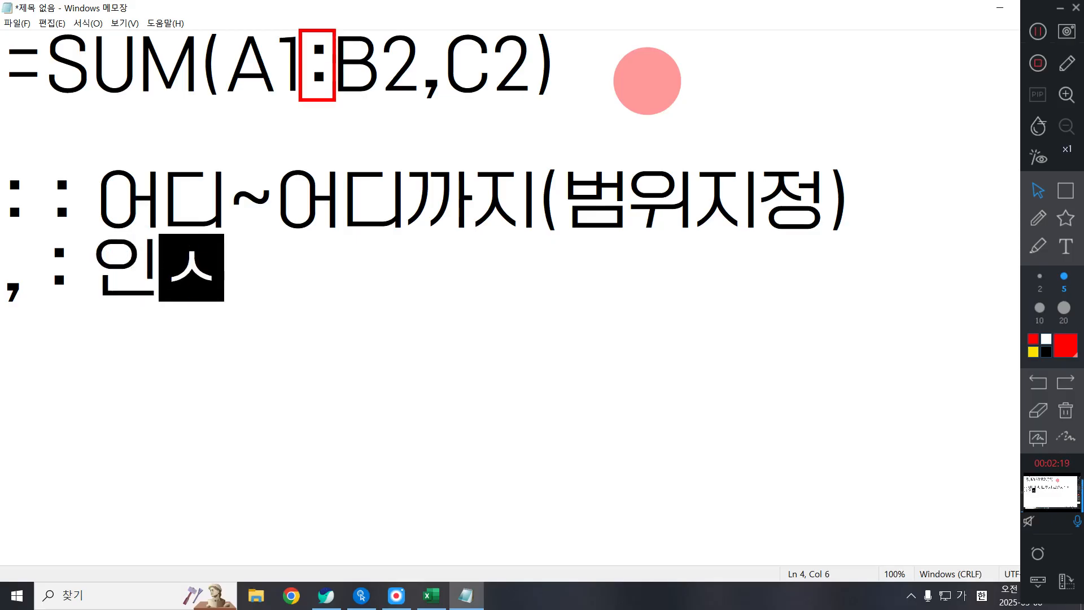
type("인수구분")
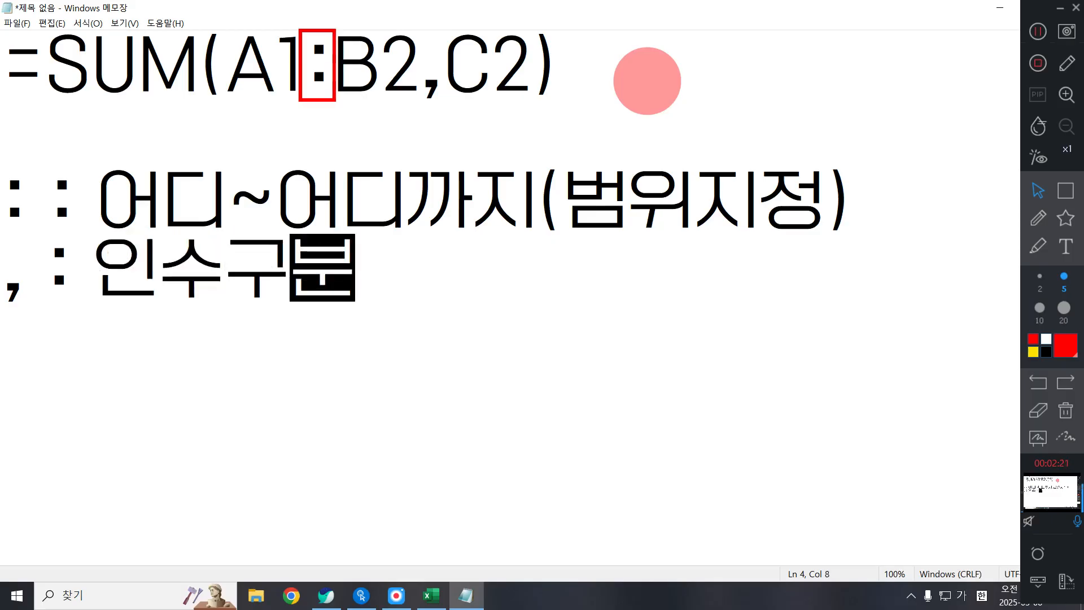
type("(따로)")
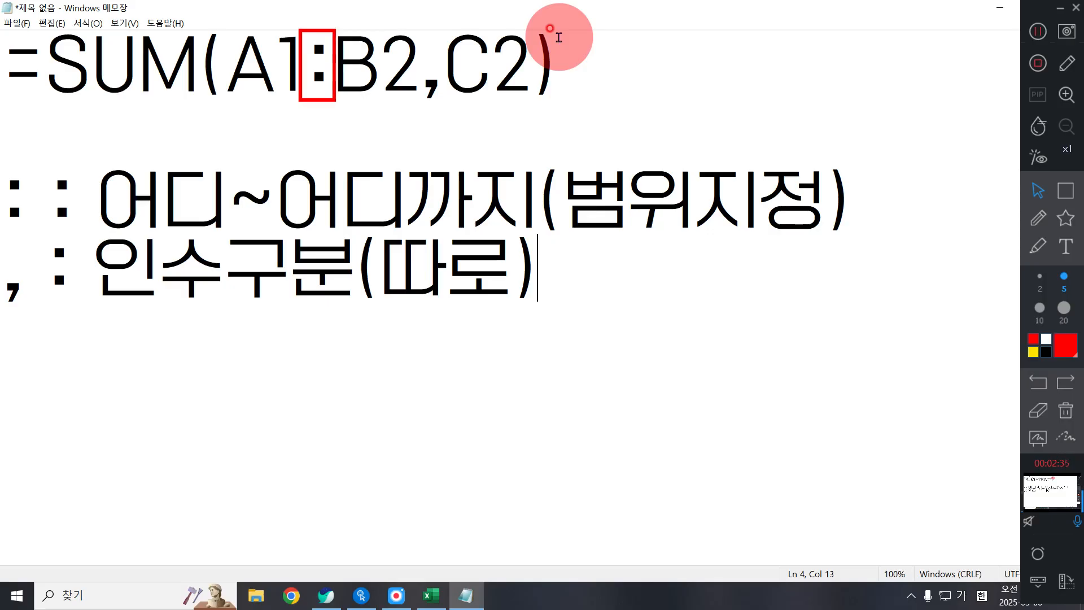
left_click(603, 100)
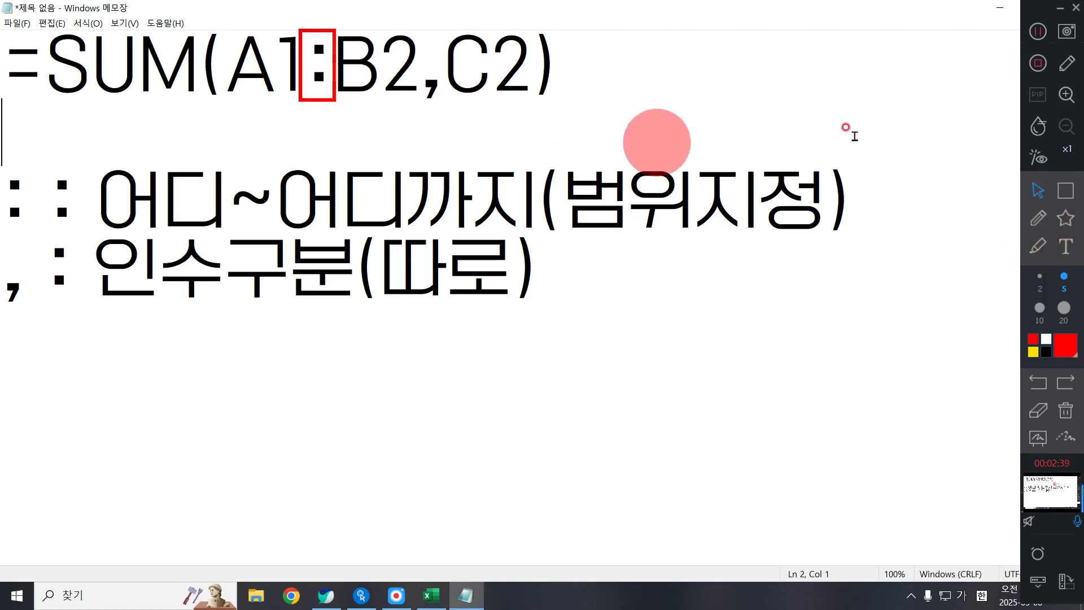
left_click(23, 63)
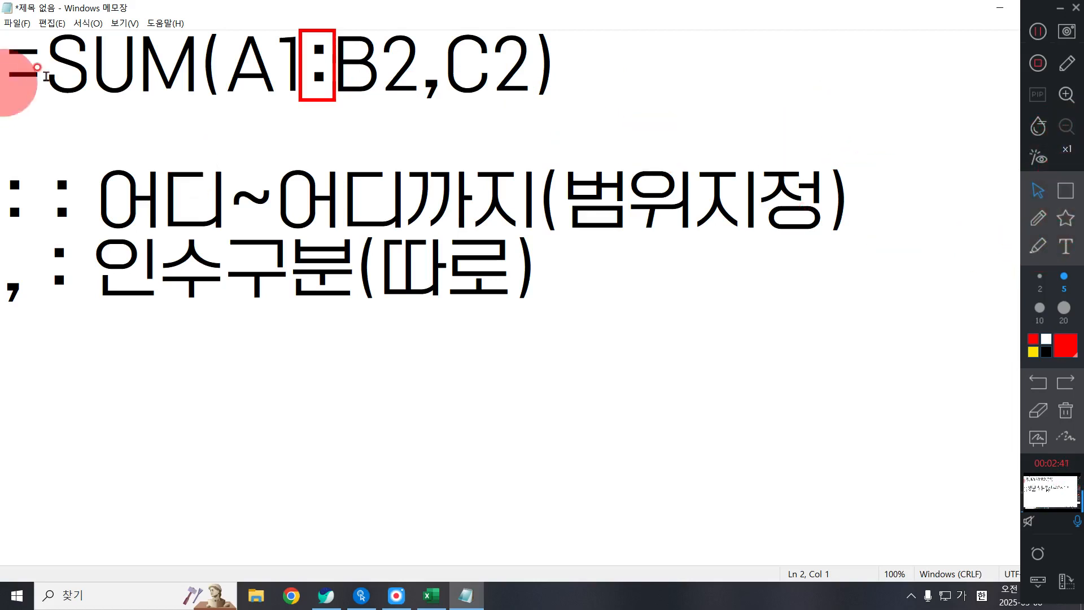
left_click_drag(2, 56, 508, 92)
left_click(581, 102)
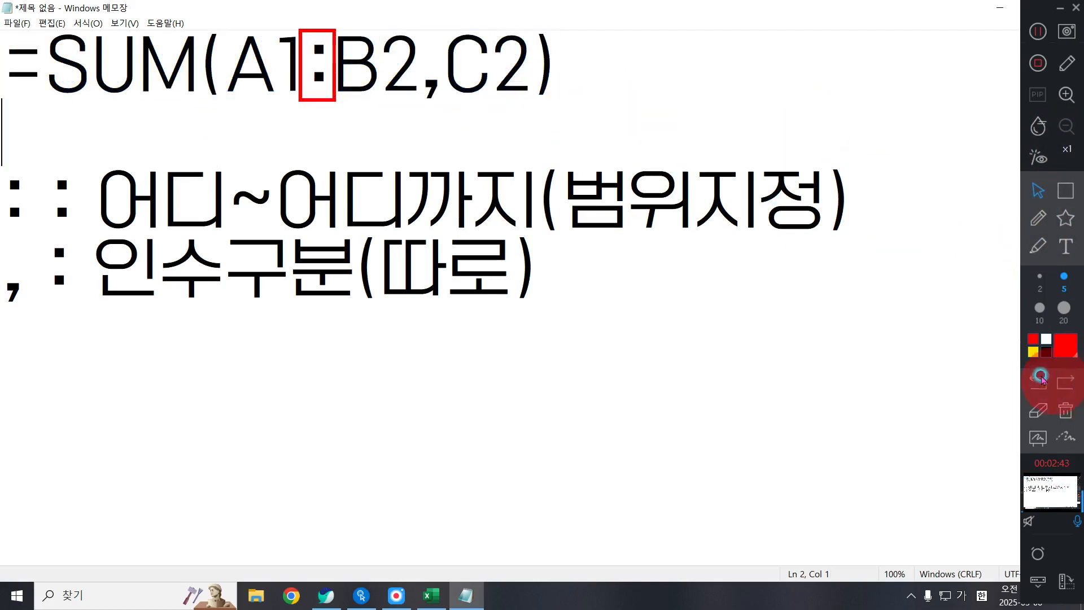
Step: Erase the red rectangle annotation around the colon and return to the normal pointer
left_click(1039, 410)
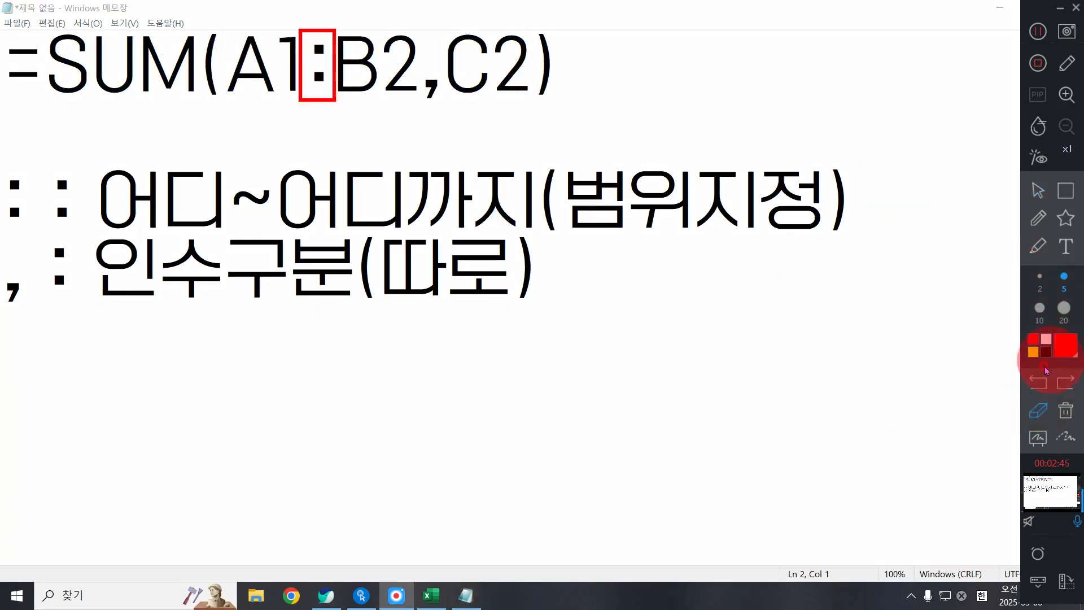
left_click(1057, 403)
left_click(1038, 191)
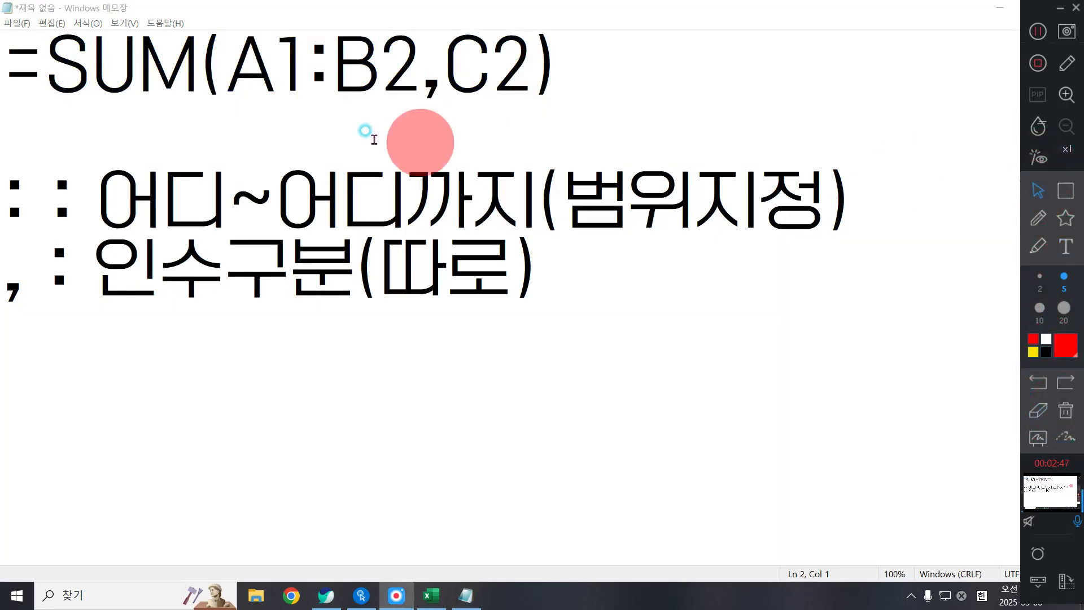
Step: Examine the formula's syntax by highlighting SUM, the opening and closing parentheses, the arguments A1:B2,C2 and the separating comma
left_click(138, 65)
left_click_drag(2, 71, 666, 89)
left_click(666, 89)
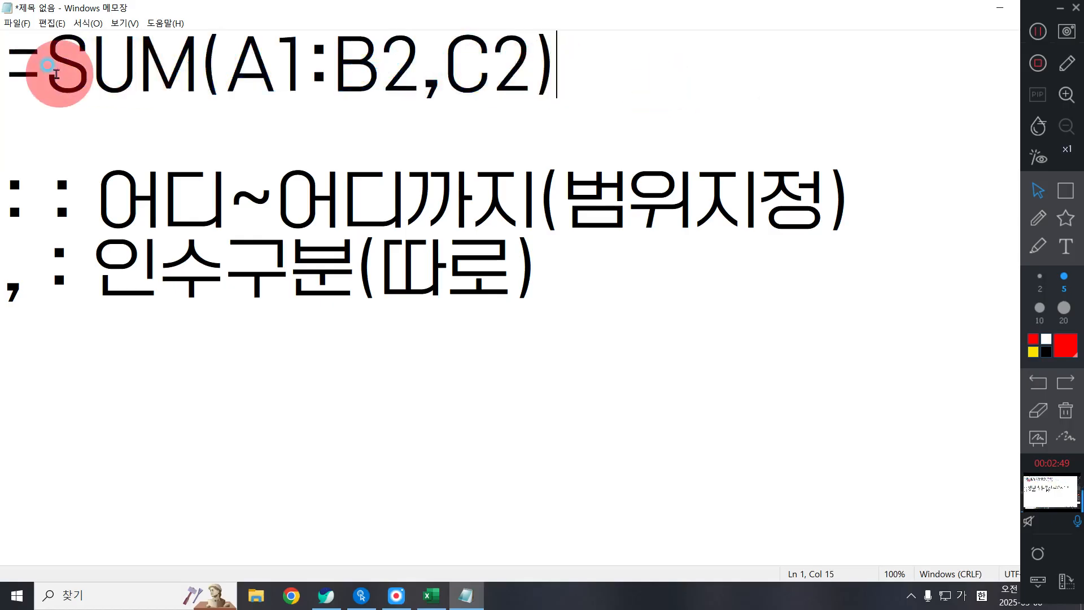
left_click_drag(43, 70, 199, 67)
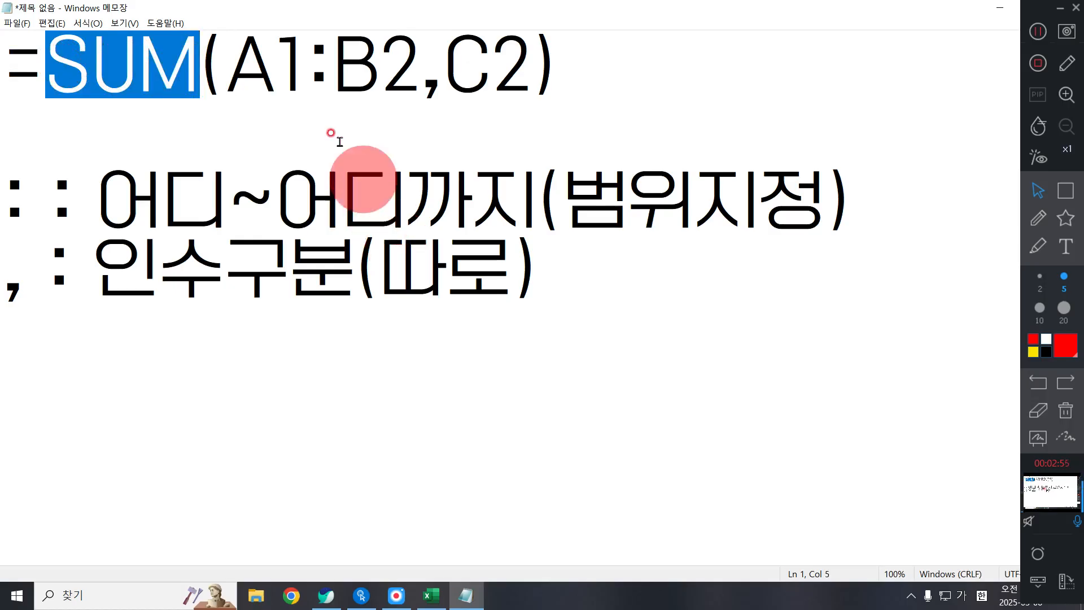
left_click_drag(198, 63, 226, 65)
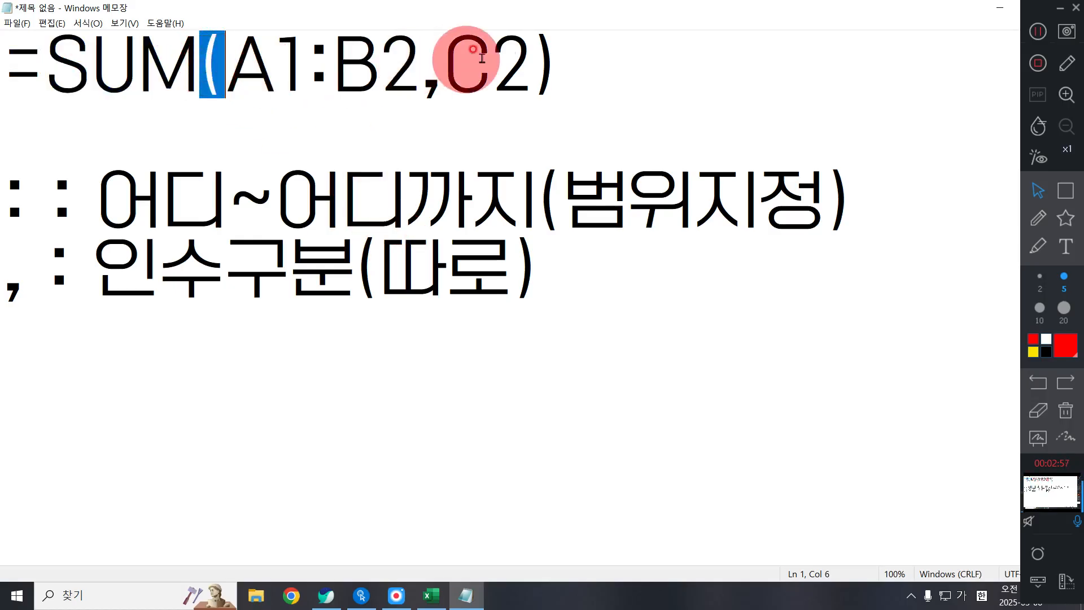
left_click_drag(537, 54, 580, 99)
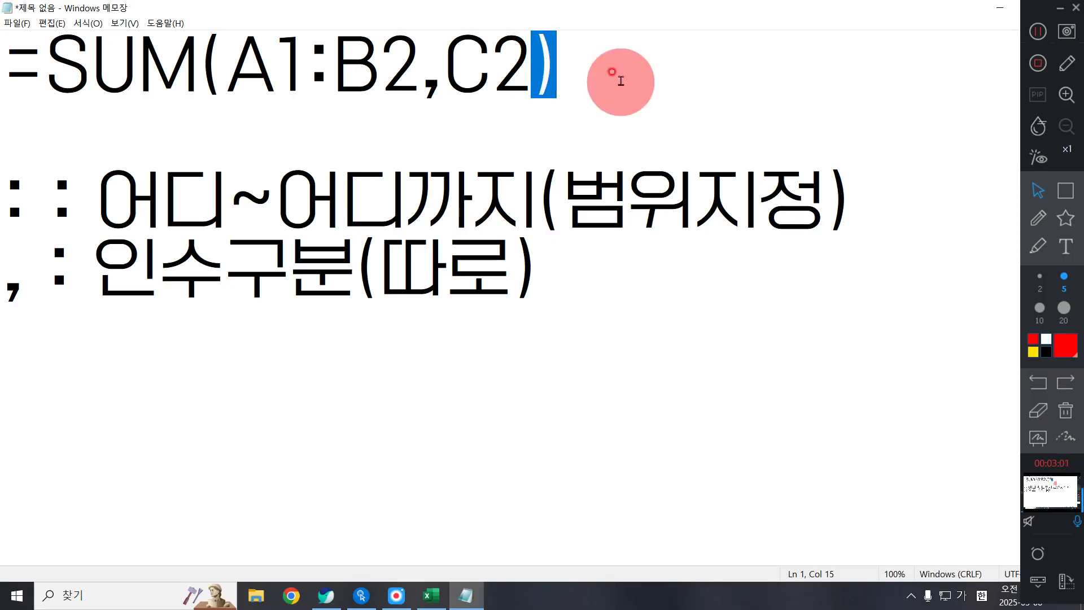
left_click_drag(230, 62, 531, 62)
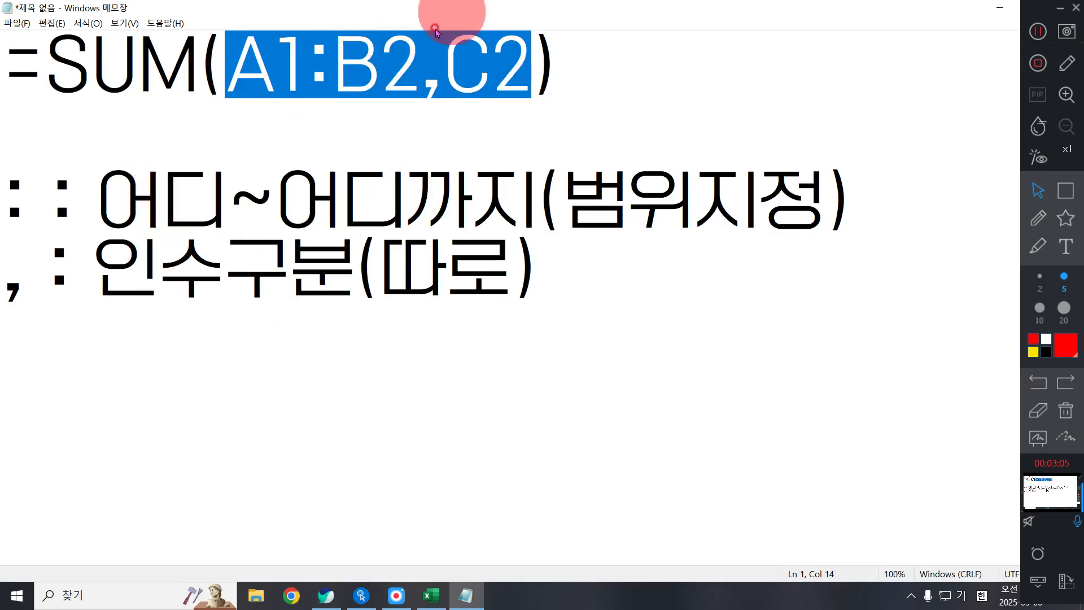
left_click_drag(429, 92, 435, 89)
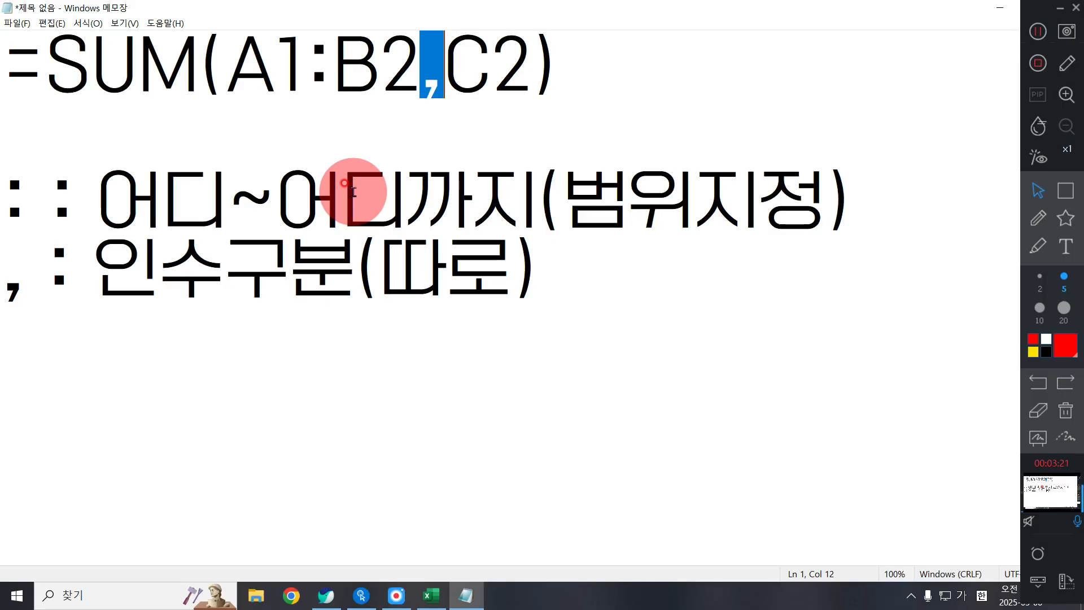
Step: Examine the formula by highlighting its comma and colon, their explanations, the whole formula and the leading =SUM
left_click(484, 123)
left_click_drag(418, 77, 441, 81)
left_click(603, 213)
left_click_drag(915, 213, 547, 213)
left_click(472, 201)
left_click(546, 209)
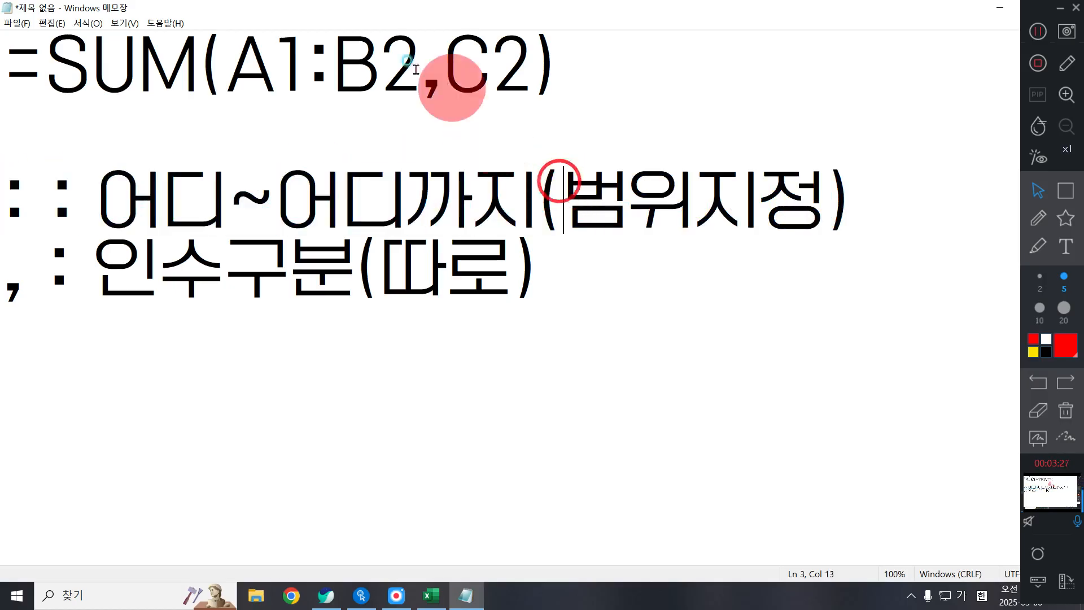
left_click(338, 57)
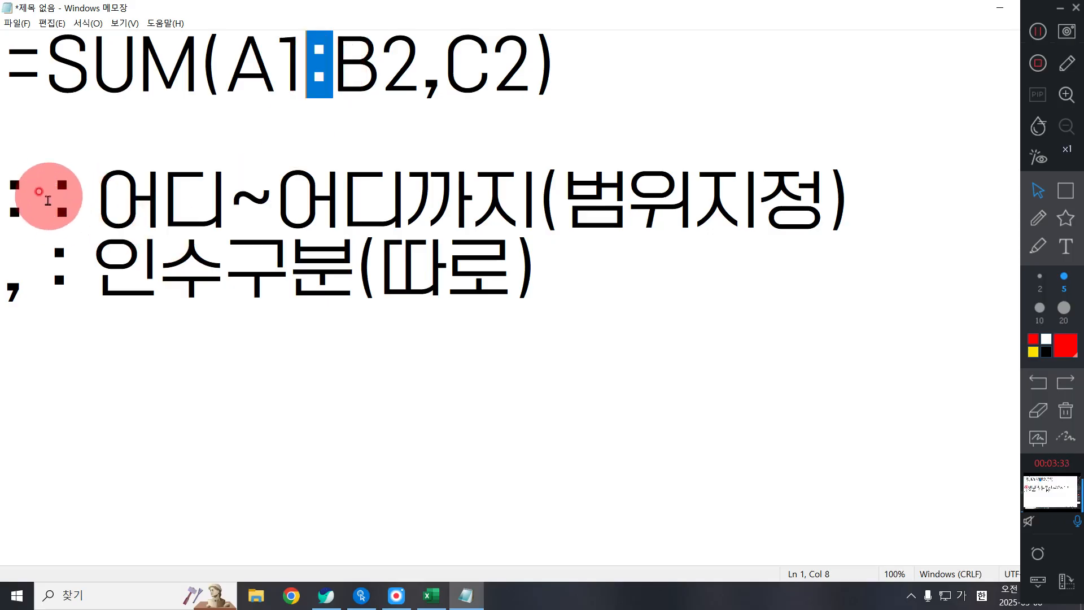
double_click(43, 201)
left_click(158, 226)
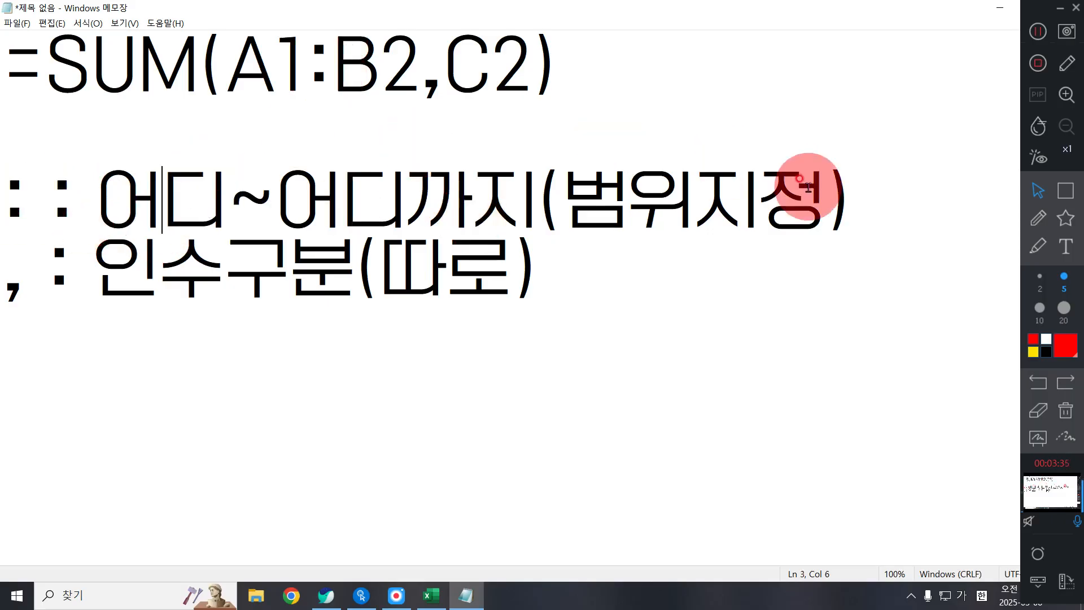
left_click(610, 271)
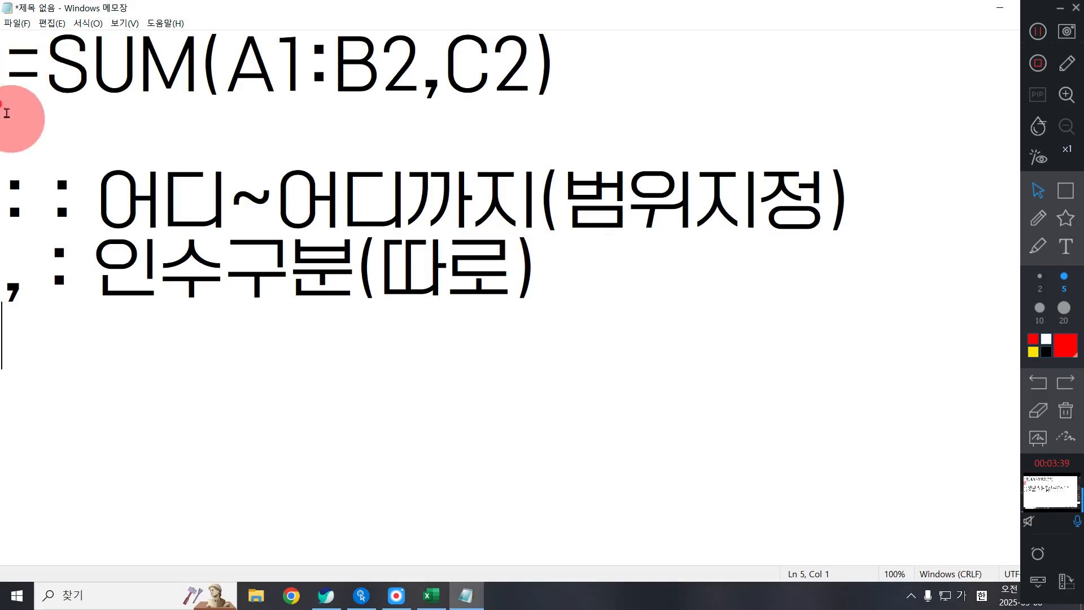
left_click_drag(8, 61, 569, 73)
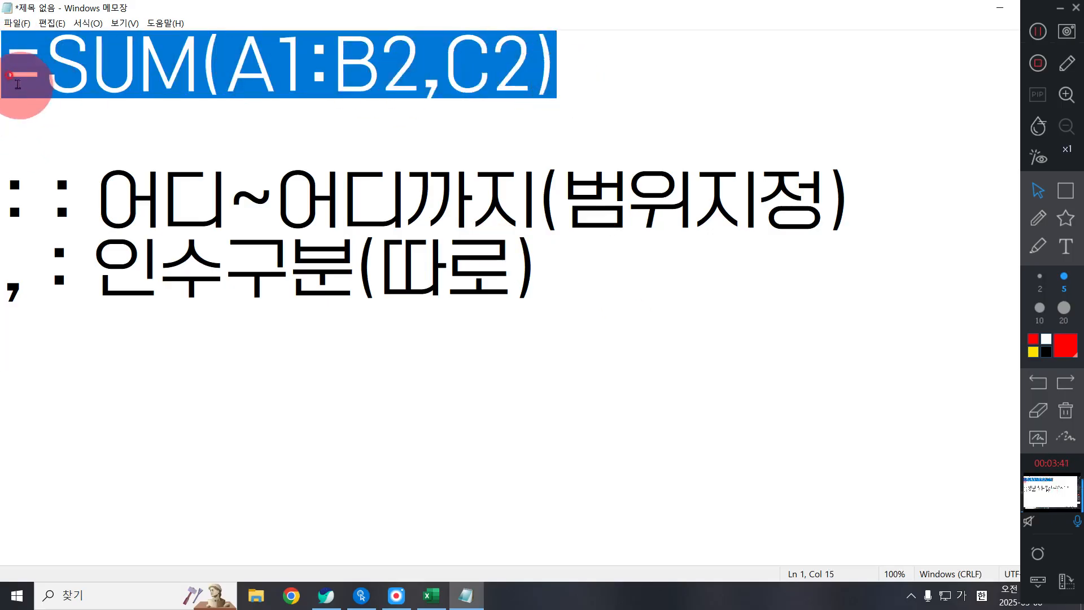
left_click(3, 66)
left_click_drag(2, 65, 203, 87)
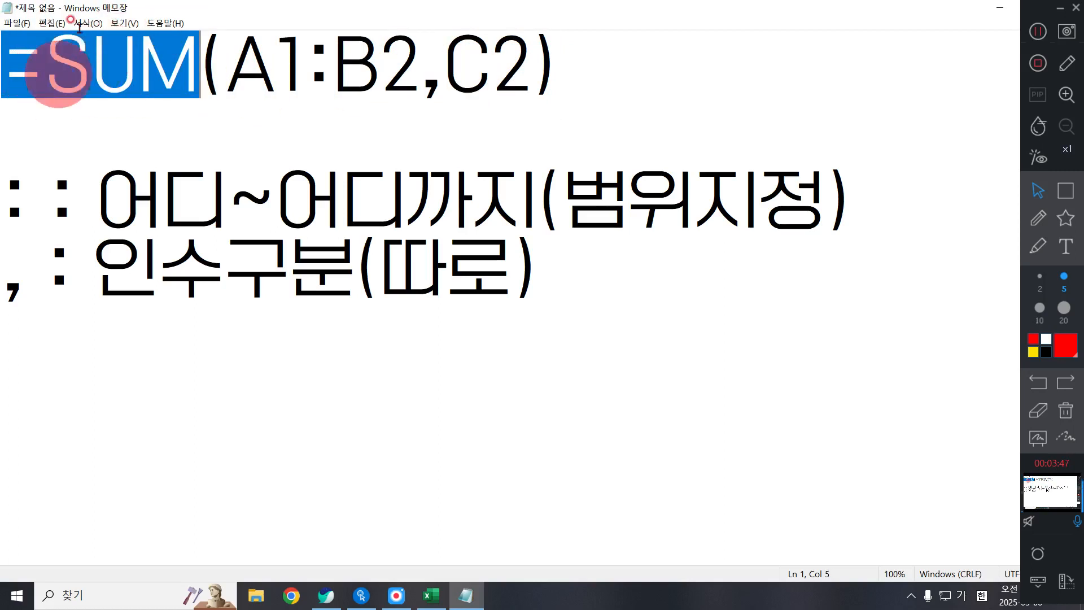
Step: Start the line beneath the SUM formula with "=" and highlight the range's start A1, end B2 and the colon
left_click(3, 130)
type("=")
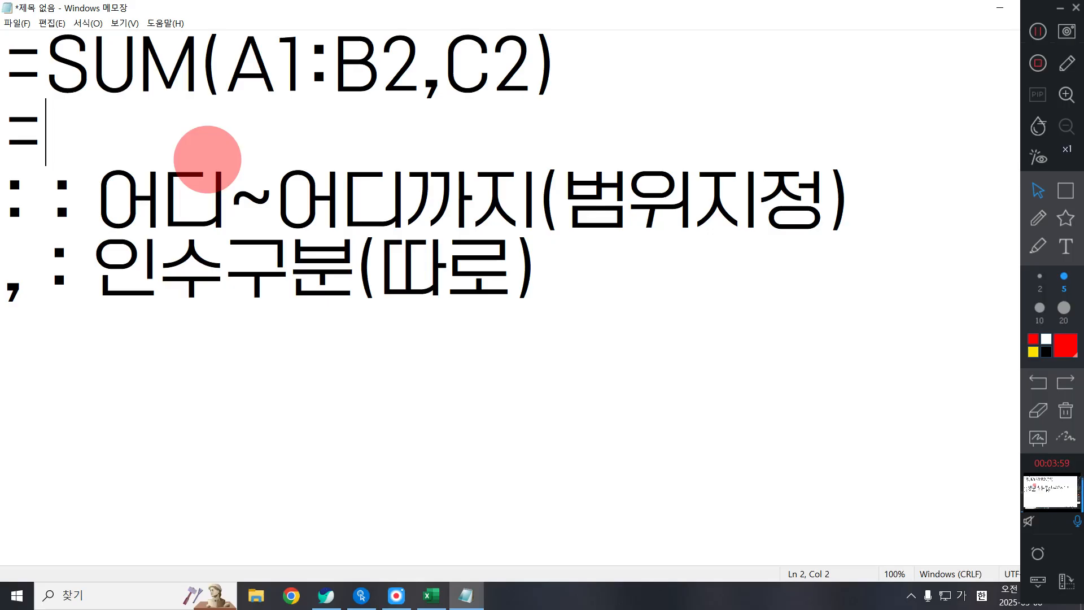
left_click_drag(308, 67, 228, 72)
left_click(119, 167)
left_click(96, 136)
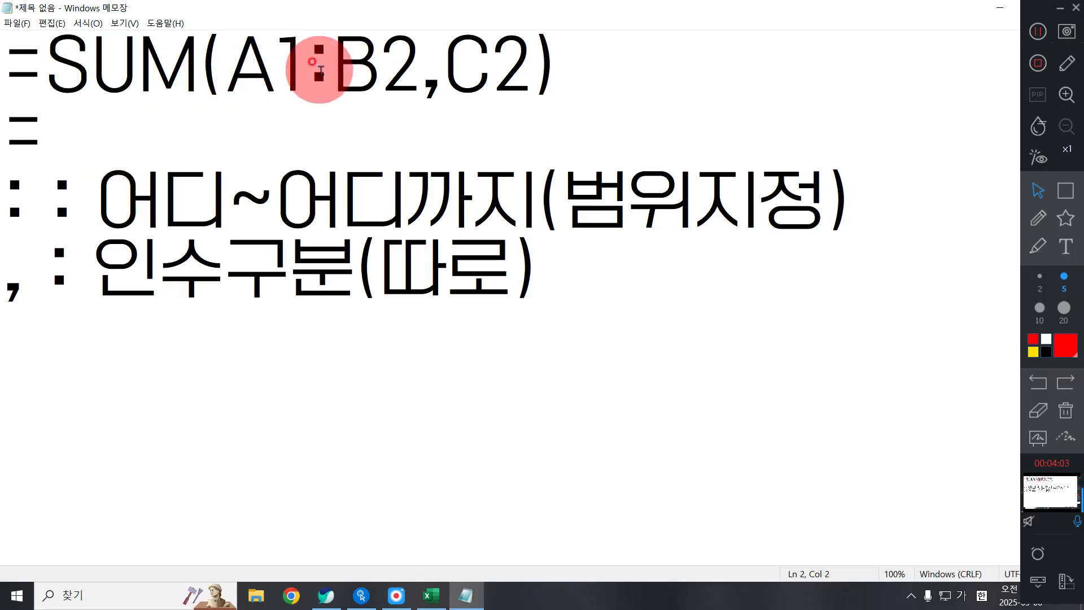
left_click_drag(336, 68, 420, 68)
left_click_drag(326, 71, 310, 76)
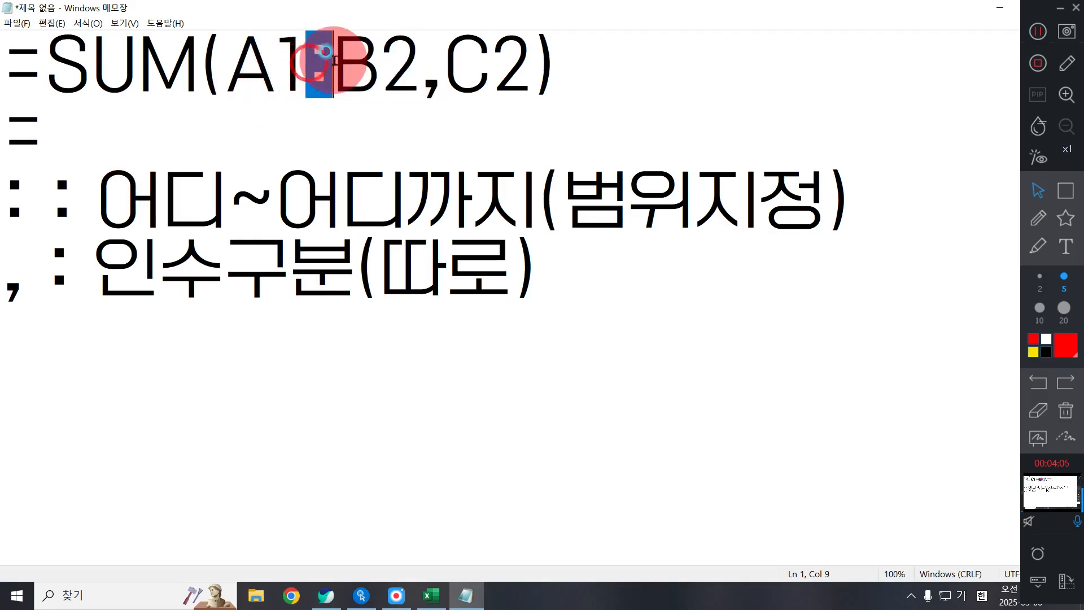
Step: Complete the expansion of the range A1:B2 beneath the SUM formula so it reads "=A1+A2+B1+B2"
left_click(145, 127)
type("ㅁ")
key("BackSpace")
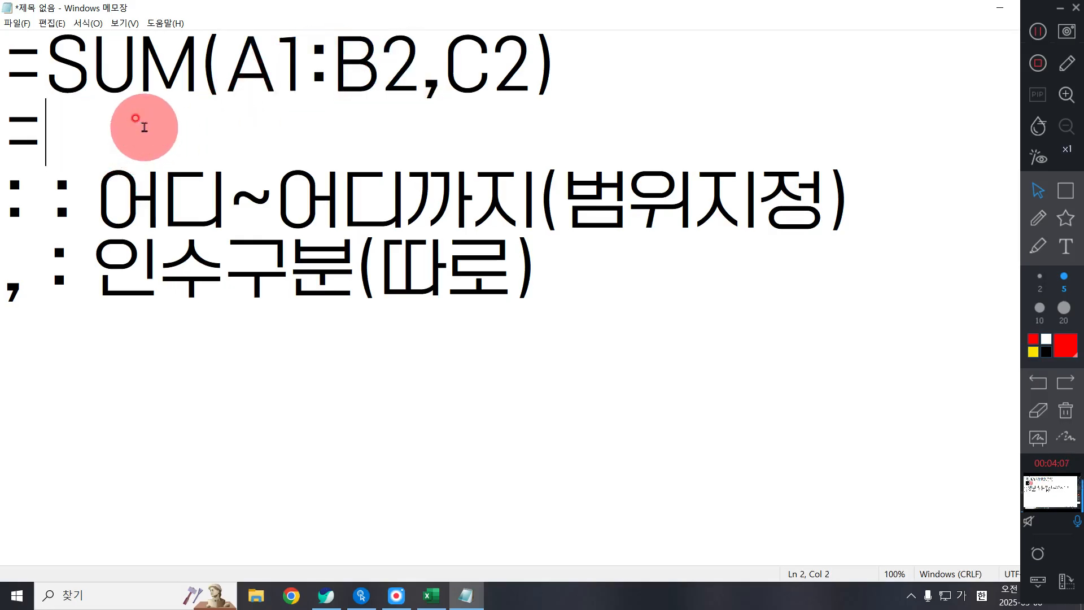
key("Hangul")
type("A1+")
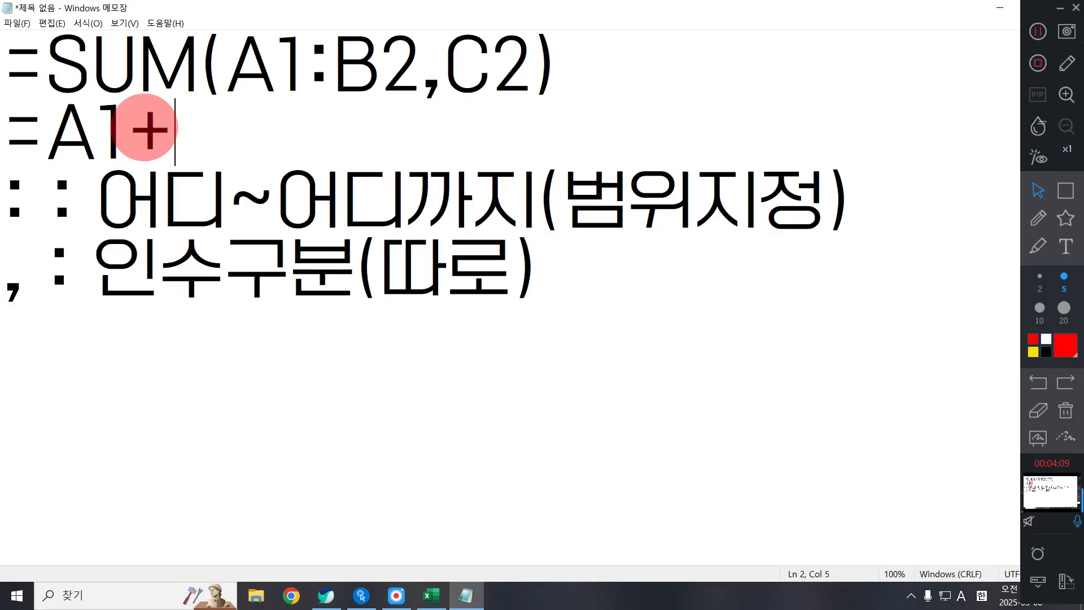
type("A2")
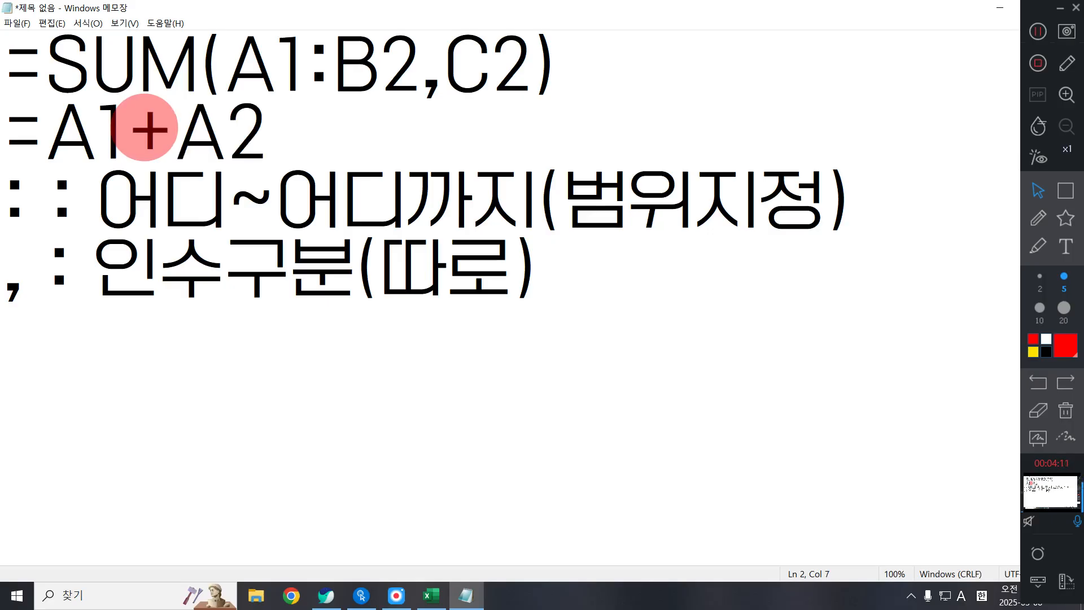
type("+B1")
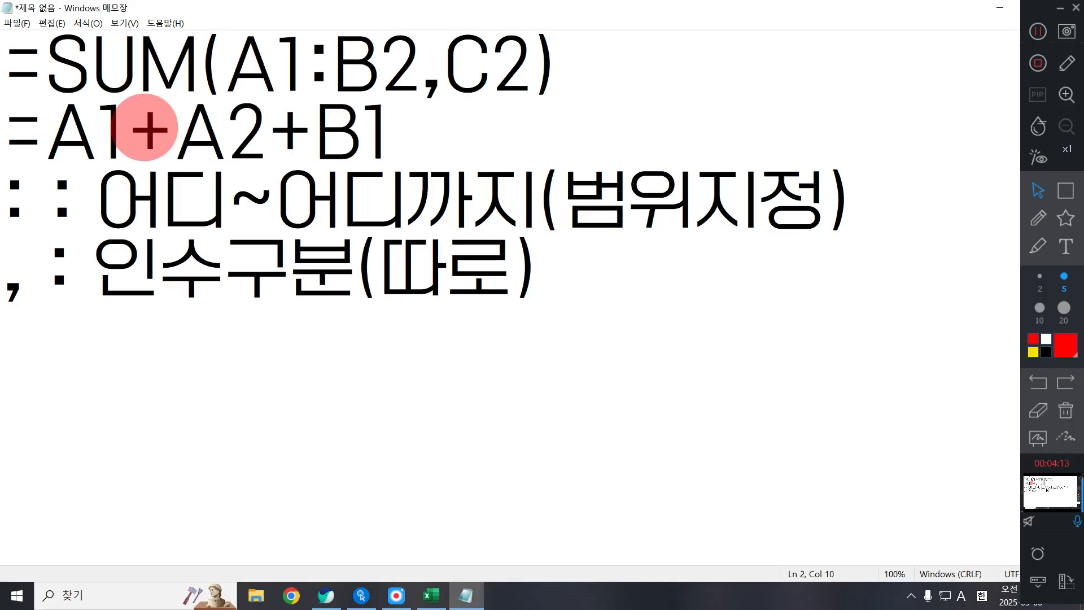
type("+B2")
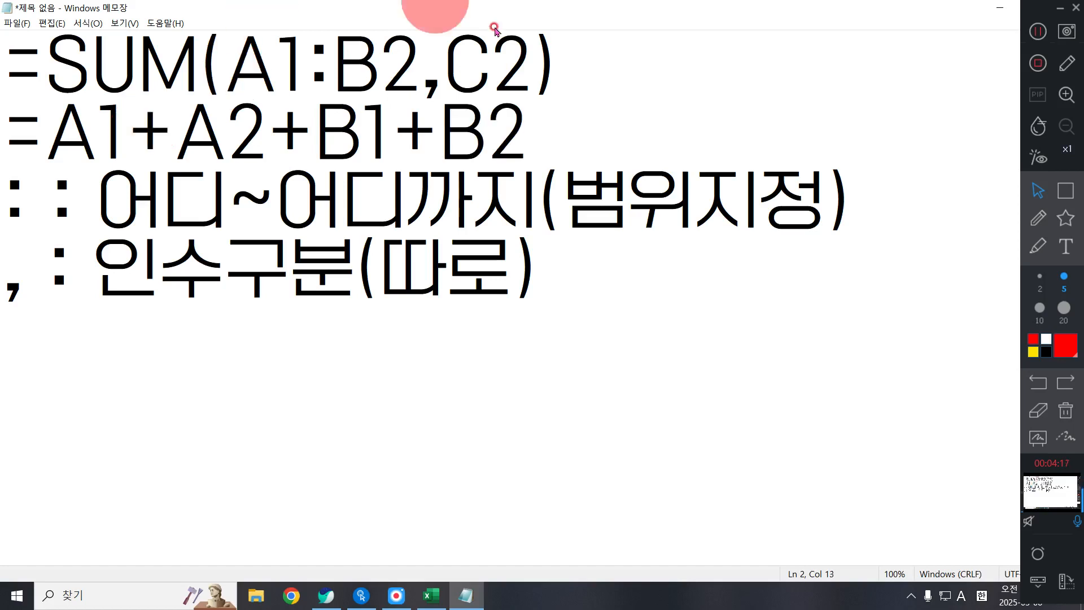
Step: Highlight the comma and C2 in the SUM formula and append "+C2" to the expanded addition
left_click_drag(420, 62, 446, 57)
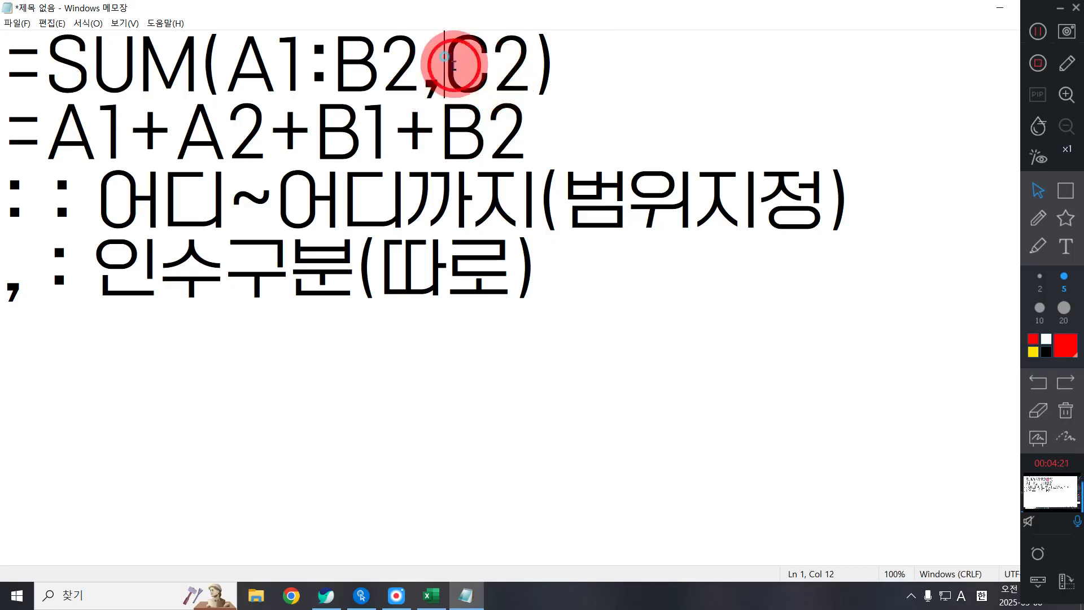
double_click(454, 62)
left_click(530, 140)
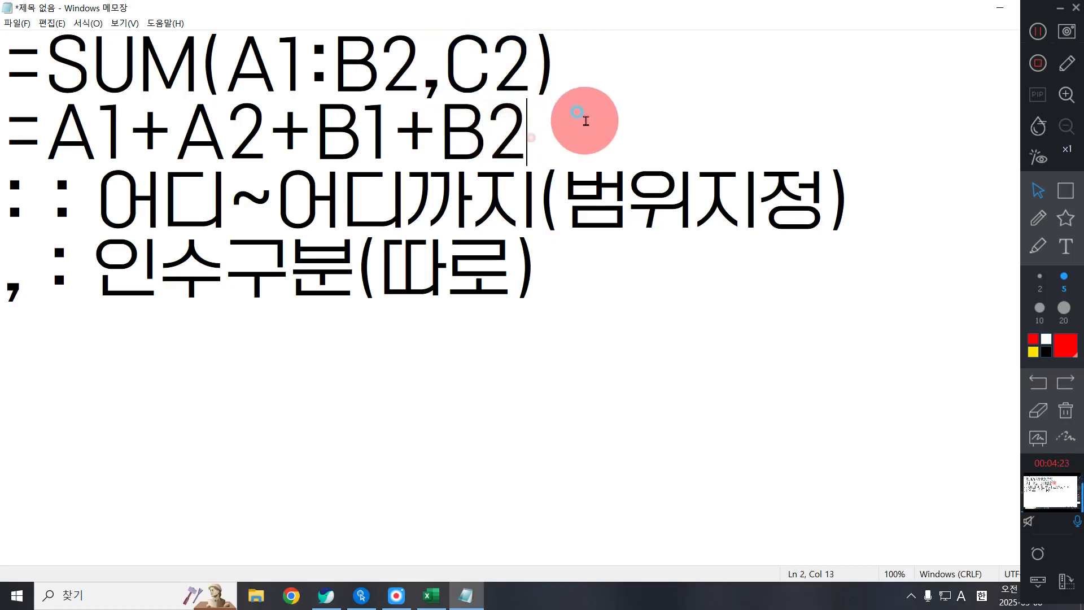
type("+C2")
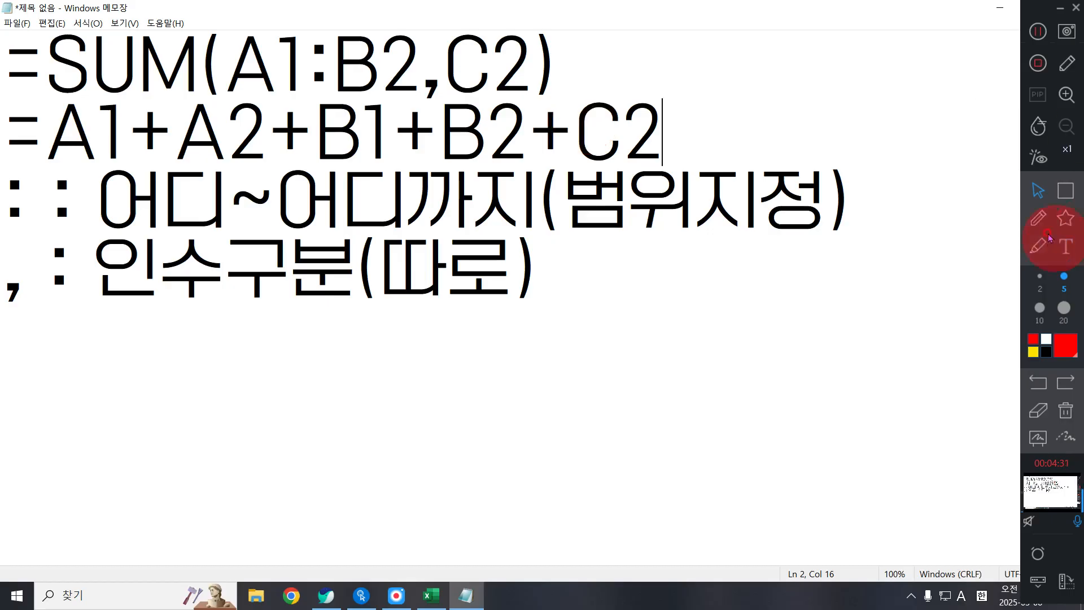
Step: Switch to Excel and mark cells A1 and B2 with red pen check marks, undoing the stroke between them
left_click(439, 597)
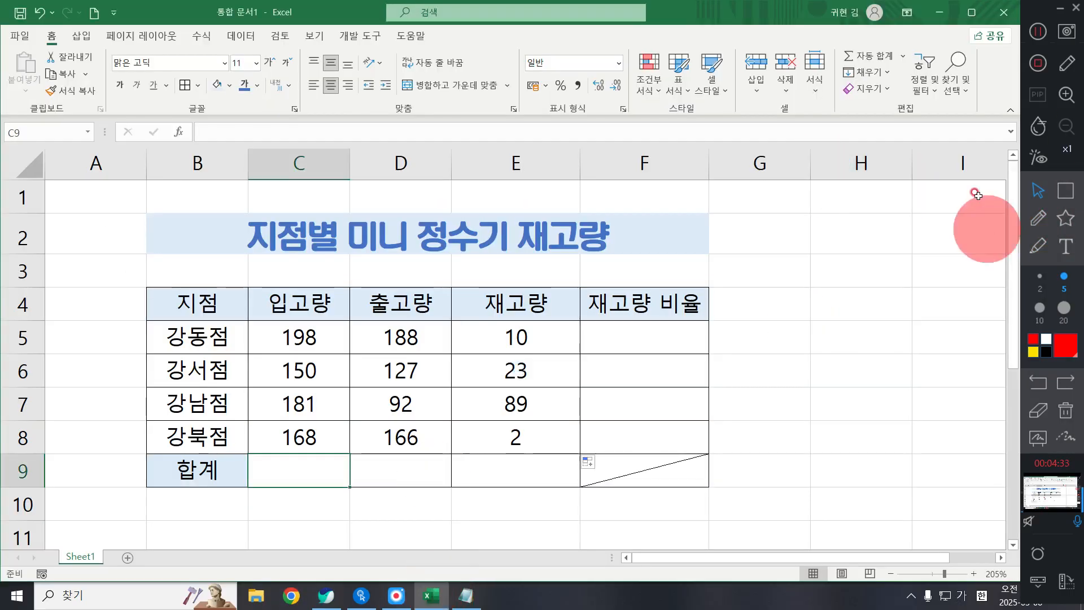
left_click(1038, 218)
left_click_drag(75, 185, 104, 160)
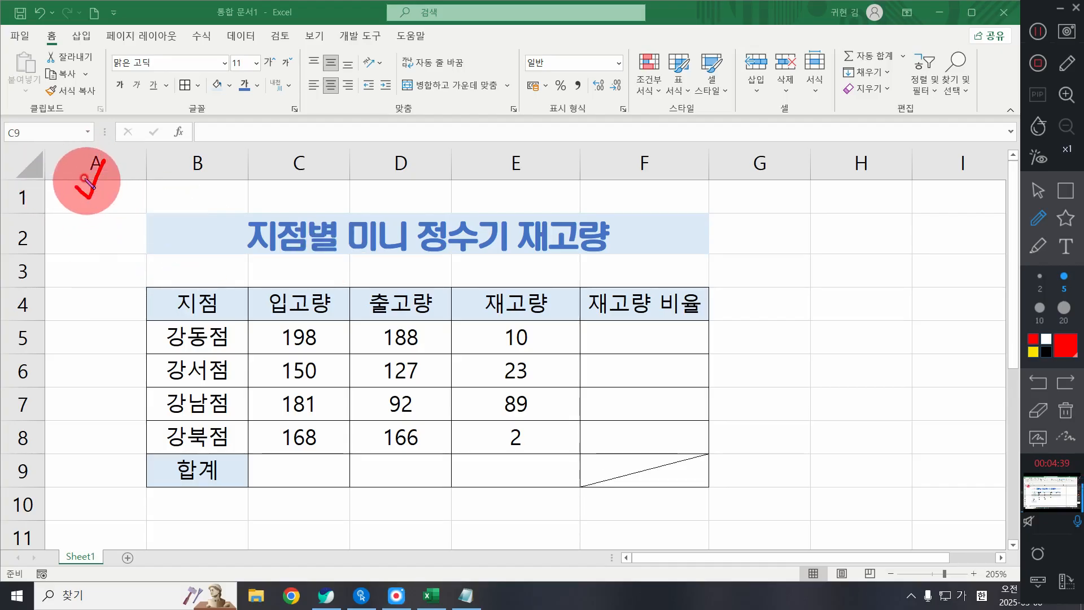
mouse_move(170, 218)
left_mouse_down()
mouse_move(197, 234)
mouse_move(215, 206)
left_mouse_up()
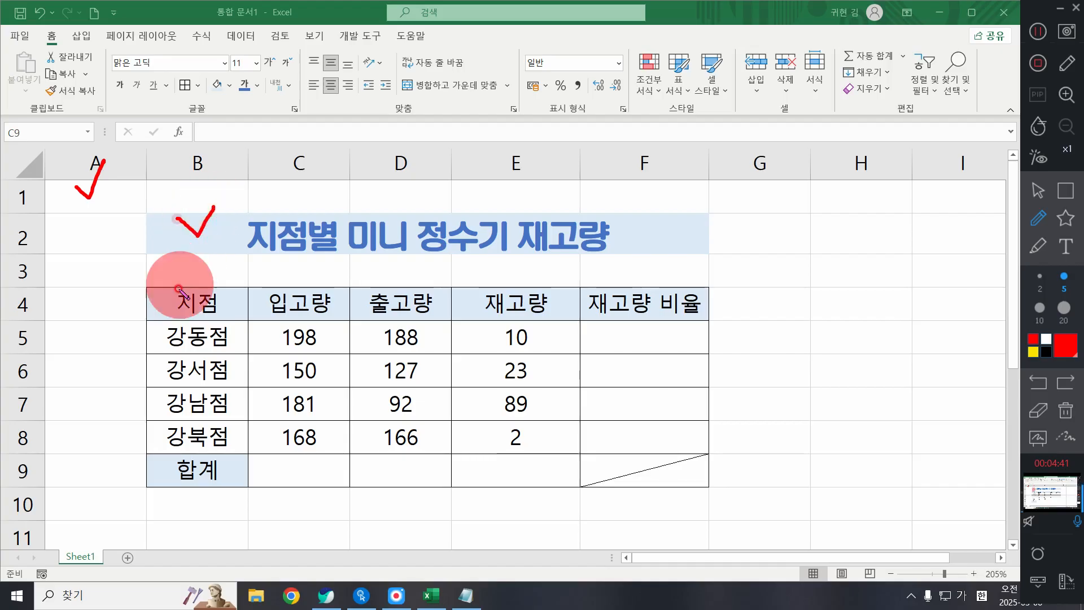
mouse_move(90, 201)
left_mouse_down()
mouse_move(66, 181)
mouse_move(209, 234)
left_mouse_up()
key("ctrl+z")
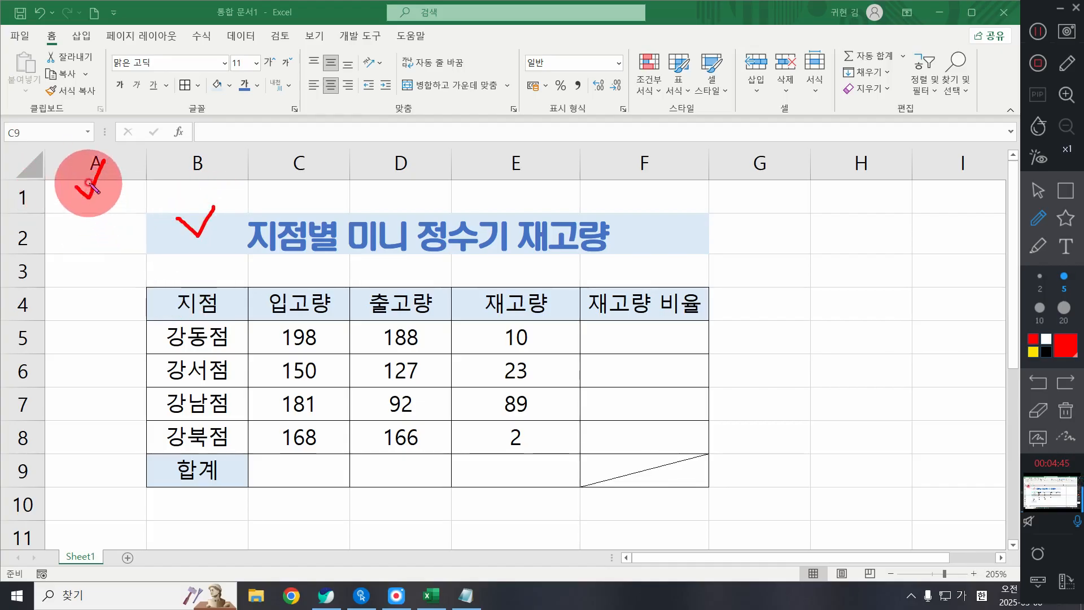
Step: Outline the range A1:B2 in red pen and add check marks in cells A1, A2, B1 and B2
mouse_move(49, 164)
left_mouse_down()
mouse_move(194, 257)
mouse_move(258, 197)
mouse_move(151, 180)
mouse_move(41, 186)
mouse_move(84, 206)
mouse_move(98, 160)
left_mouse_up()
left_click_drag(62, 222, 107, 187)
left_click_drag(191, 180, 203, 164)
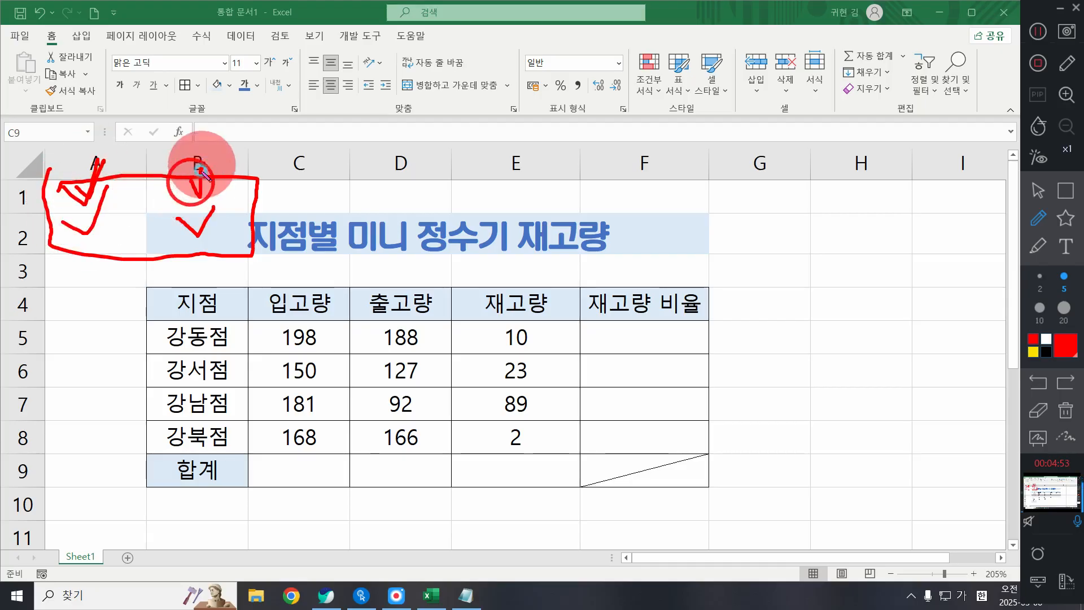
left_click_drag(156, 216, 208, 208)
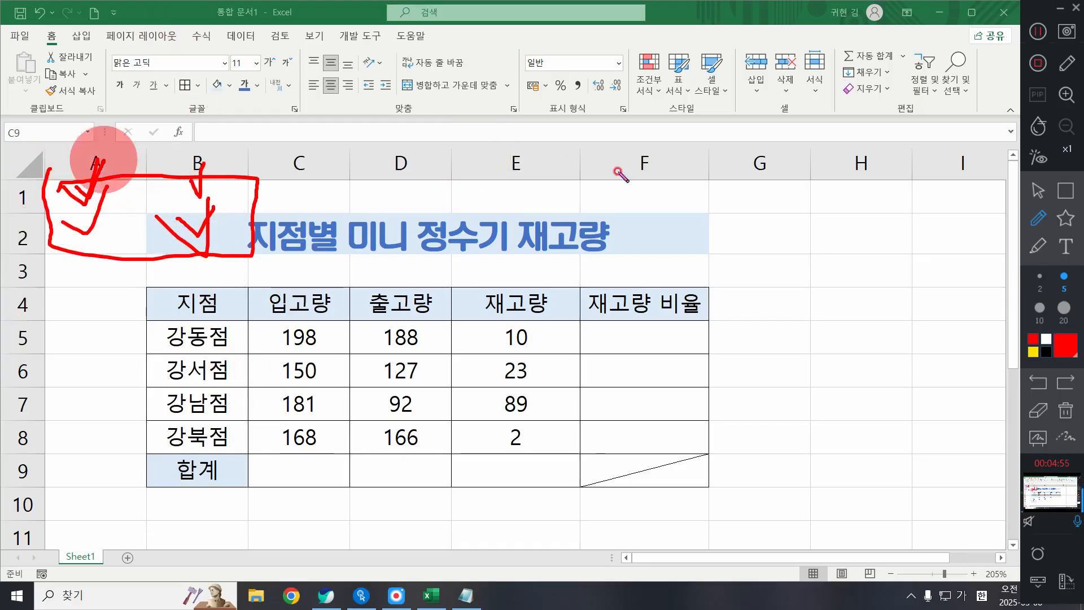
Step: Erase all the pen annotations, restore the normal pointer and switch back to Notepad
left_click(1063, 422)
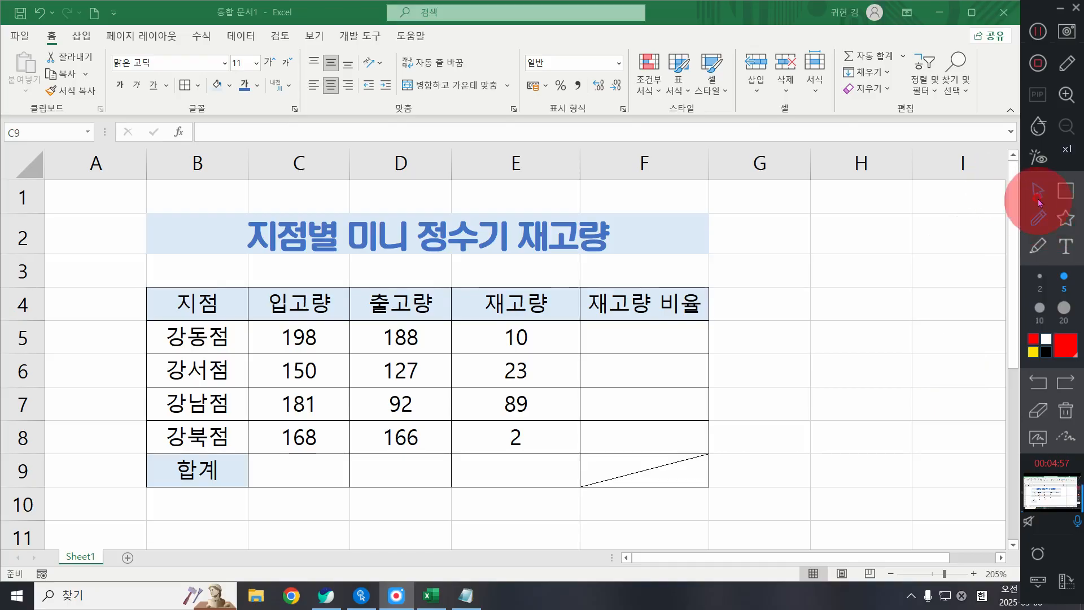
left_click(433, 592)
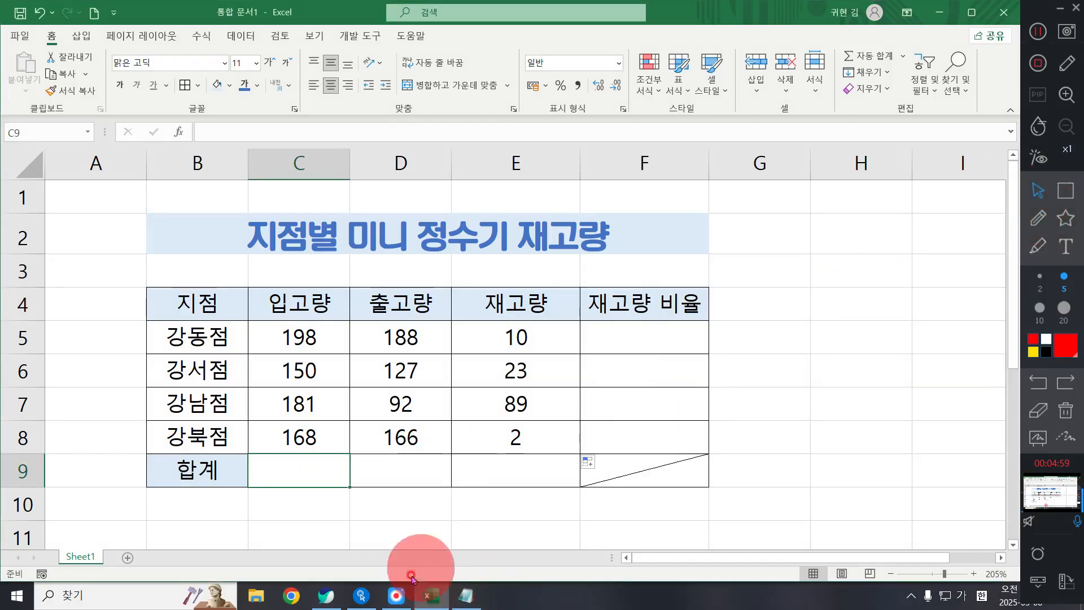
left_click(464, 596)
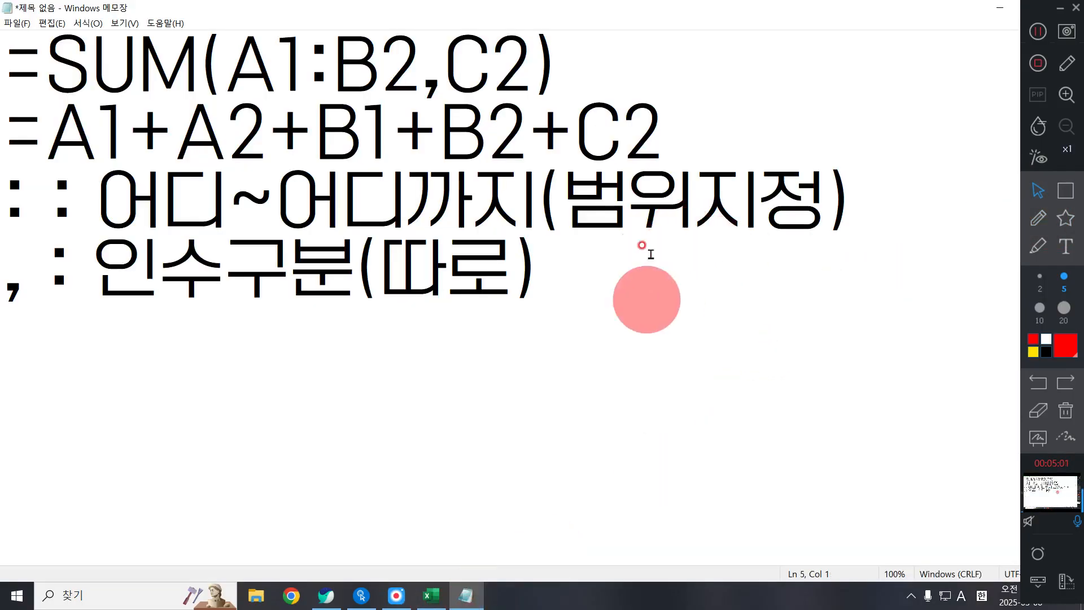
Step: Copy the =SUM(A1:B2,C2) formula and paste it below the comma's explanation, leaving one blank line between
left_click_drag(684, 68, 446, 63)
left_click_drag(302, 42, 3, 18)
key("ctrl+c")
left_click(727, 294)
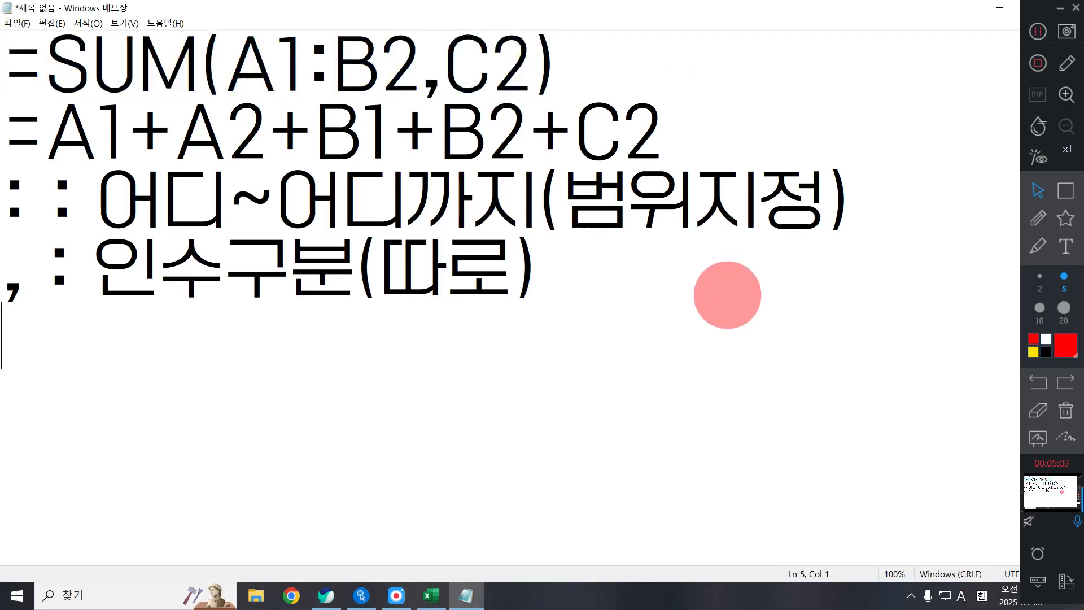
key("Return")
key("ctrl+v")
Step: Change the copied formula's arguments so it reads "=SUM(A1:A3,B4)"
left_click(404, 400)
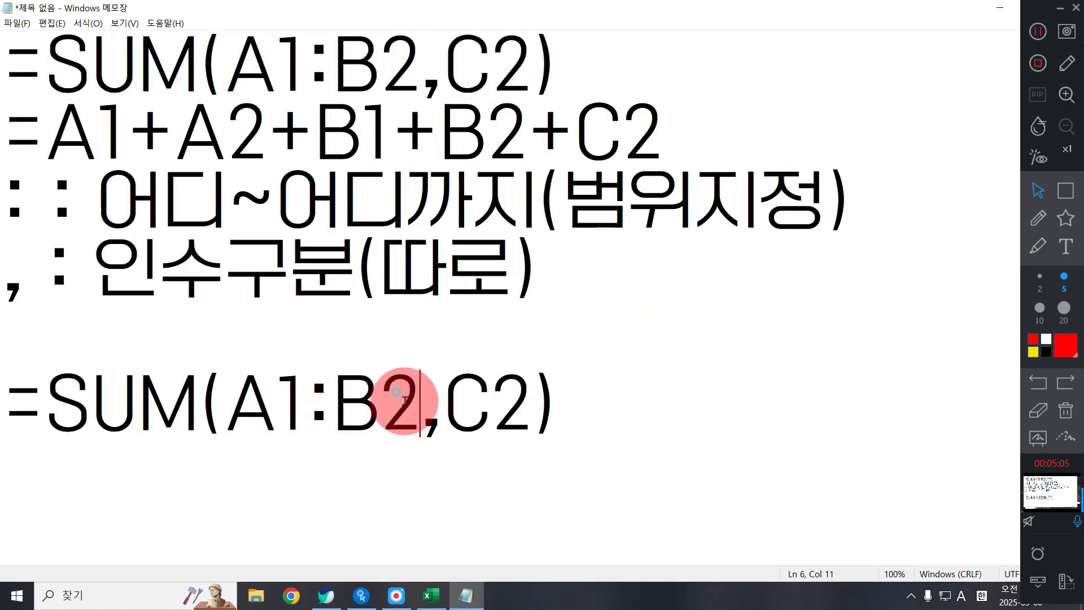
key("BackSpace")
key("BackSpace")
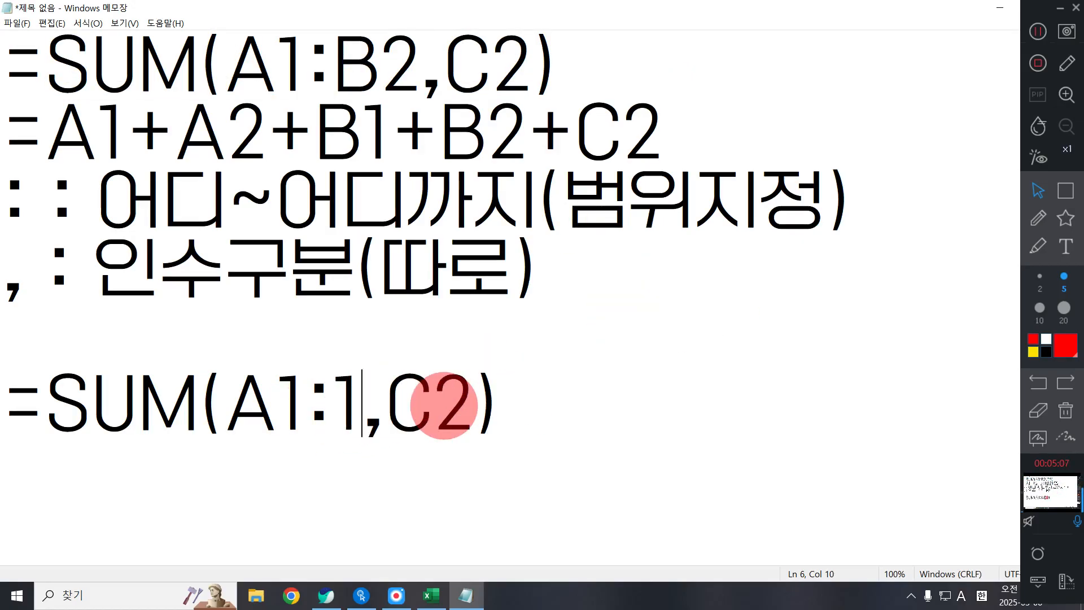
type("A3")
left_click(449, 405)
key("Delete")
key("Delete")
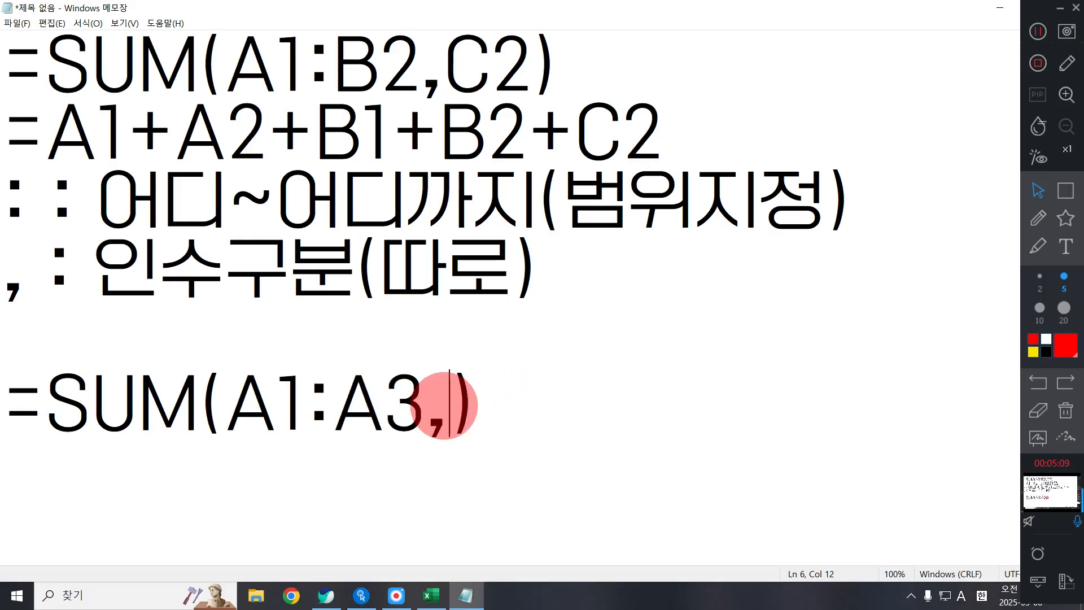
type("B4")
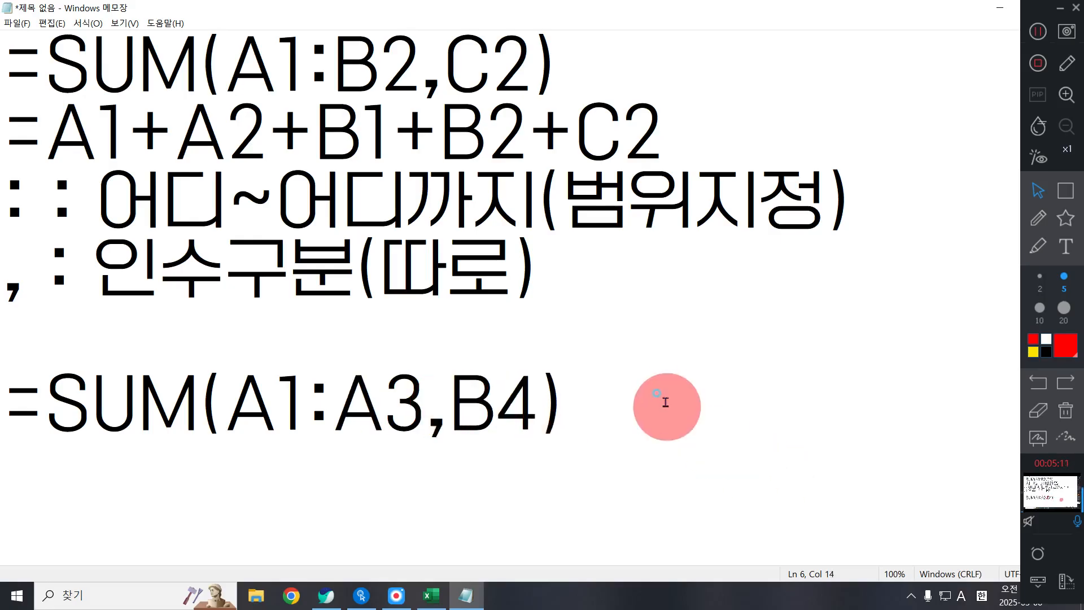
Step: Write the expansion "=A1+A2+A3+B4" on the line below =SUM(A1:A3,B4) and return to the Excel stock table
left_click(665, 401)
type("=")
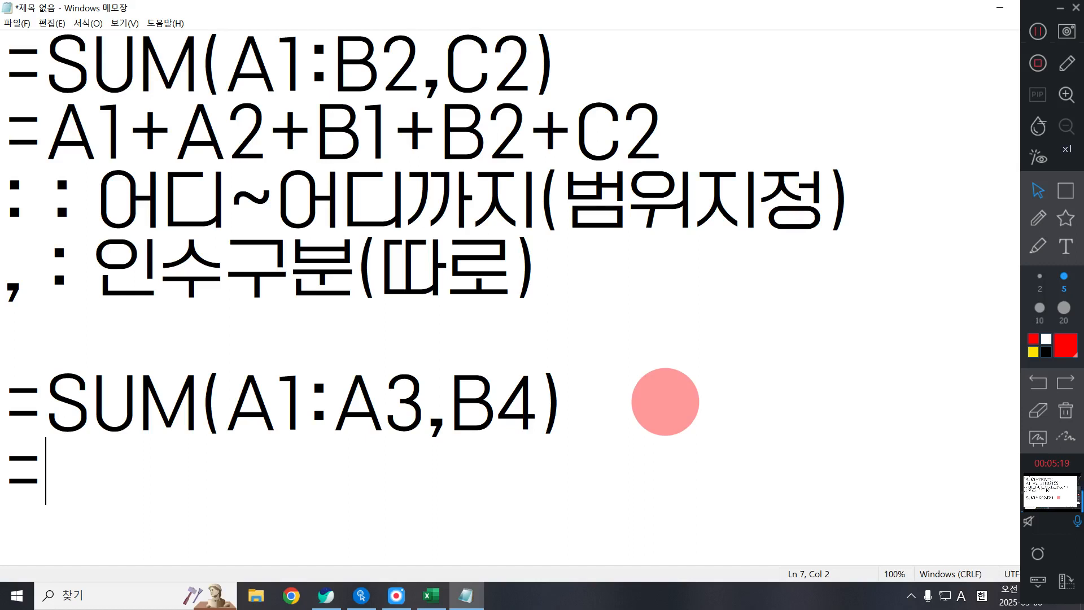
type("A1")
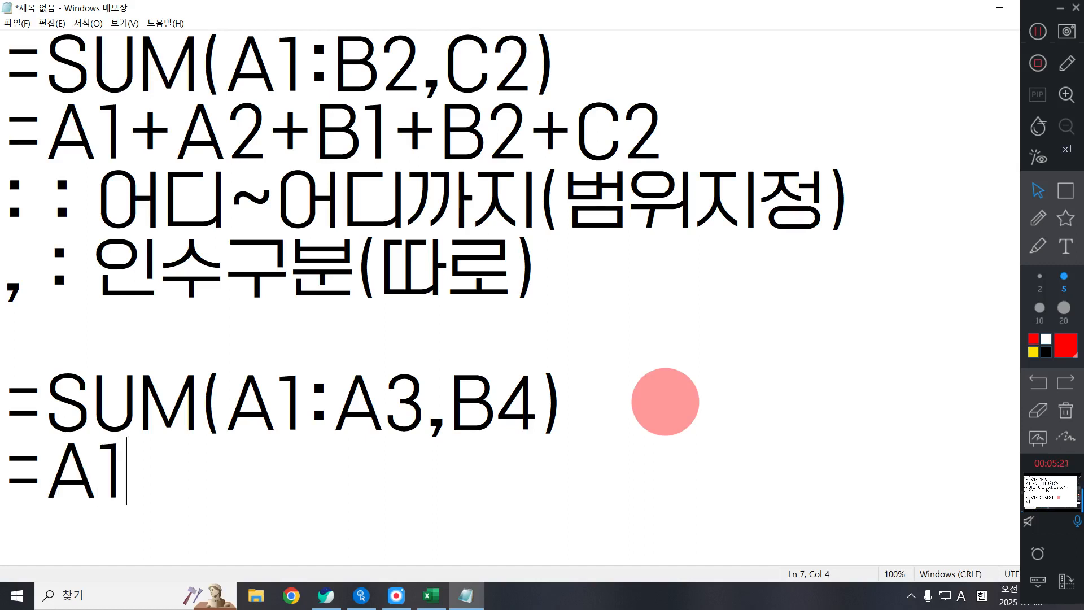
type("+A")
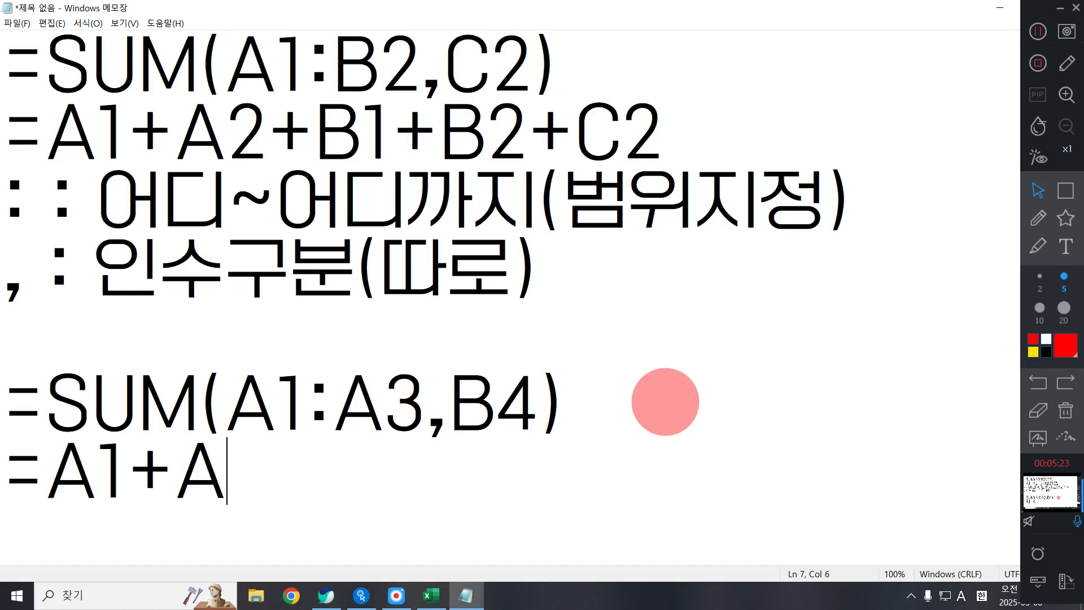
type("2+")
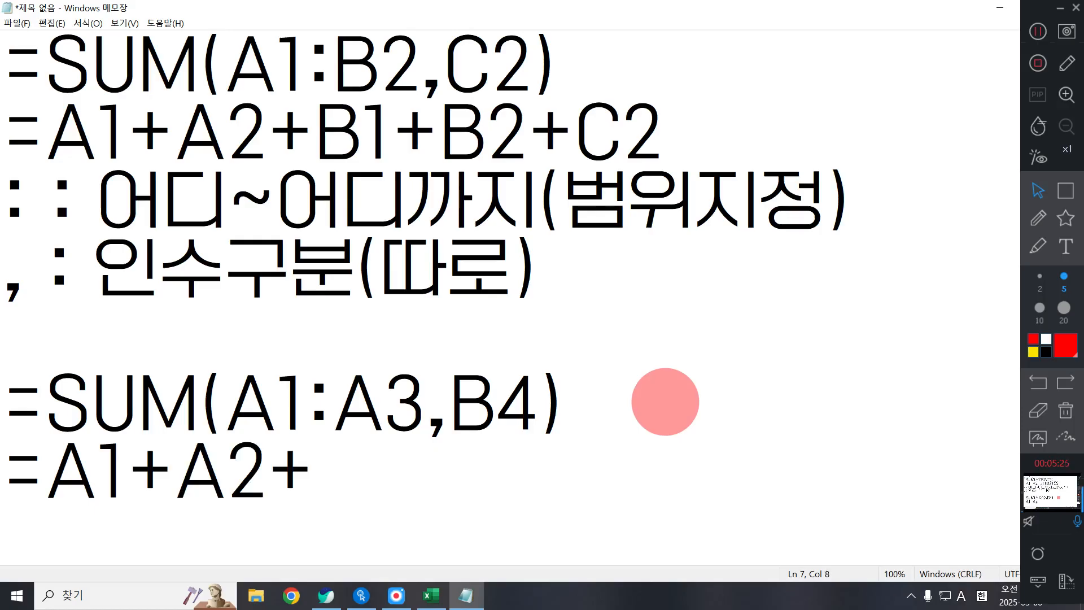
type("A3")
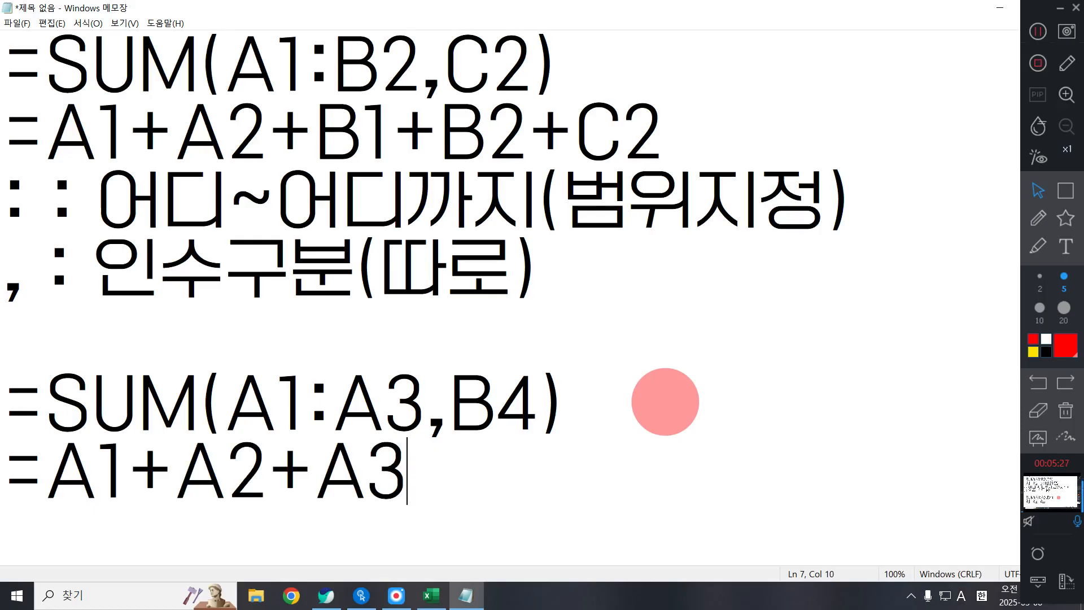
type("+B4")
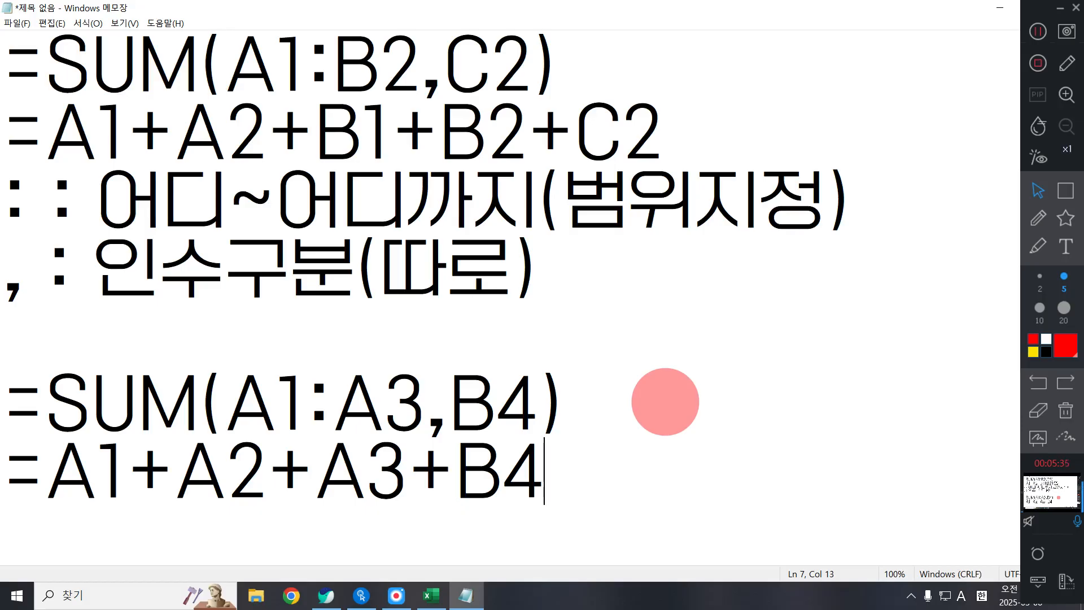
left_click(996, 8)
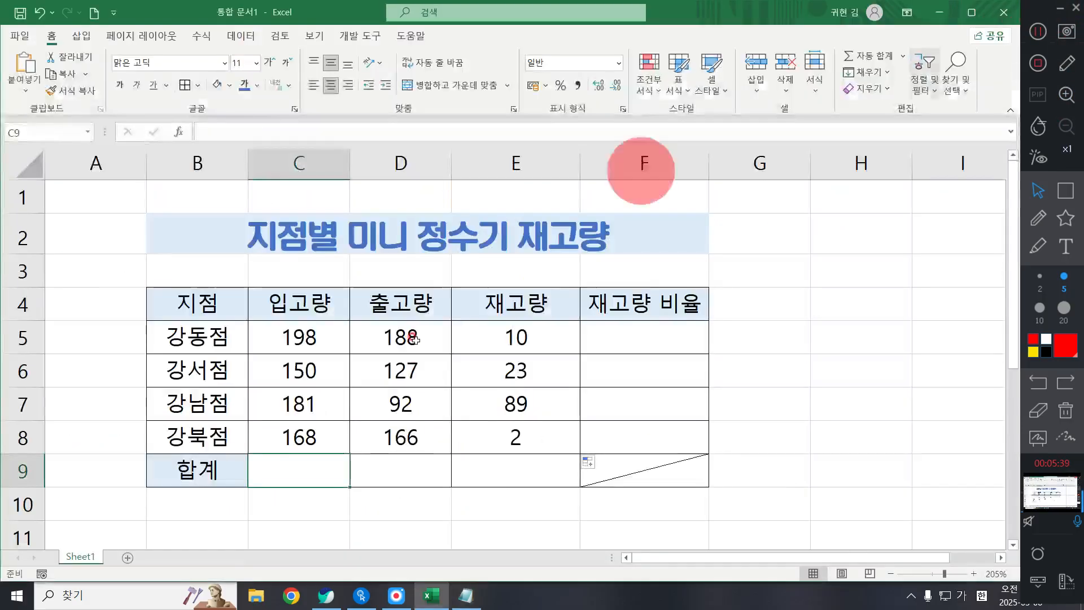
Step: Try totalling the 입고량 column in C9 cell by cell with =C5+C6+C7+C8, and clear C9 again
left_click(637, 371)
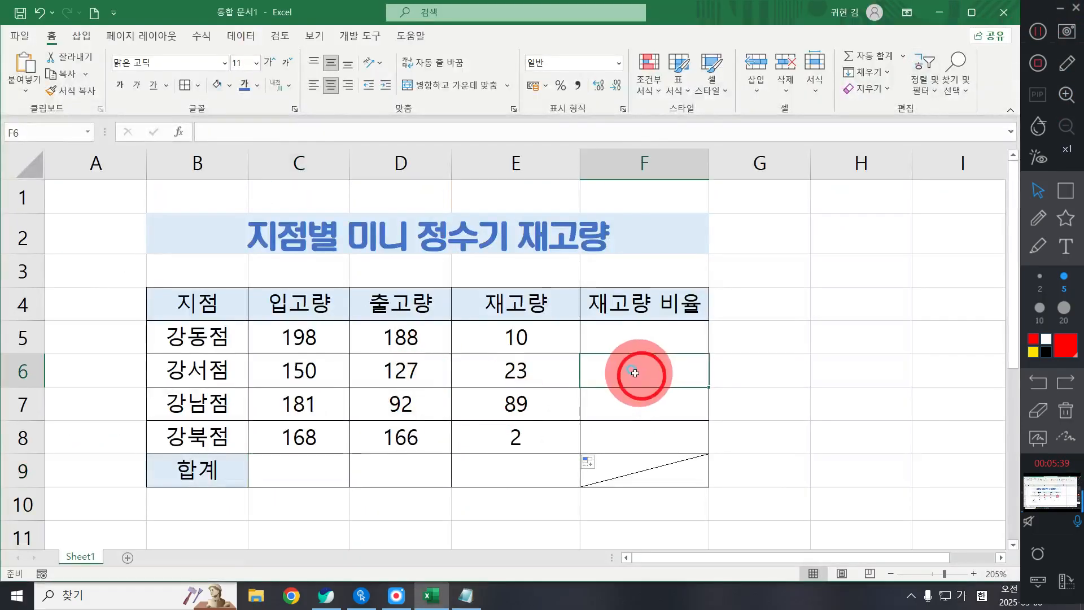
left_click(324, 475)
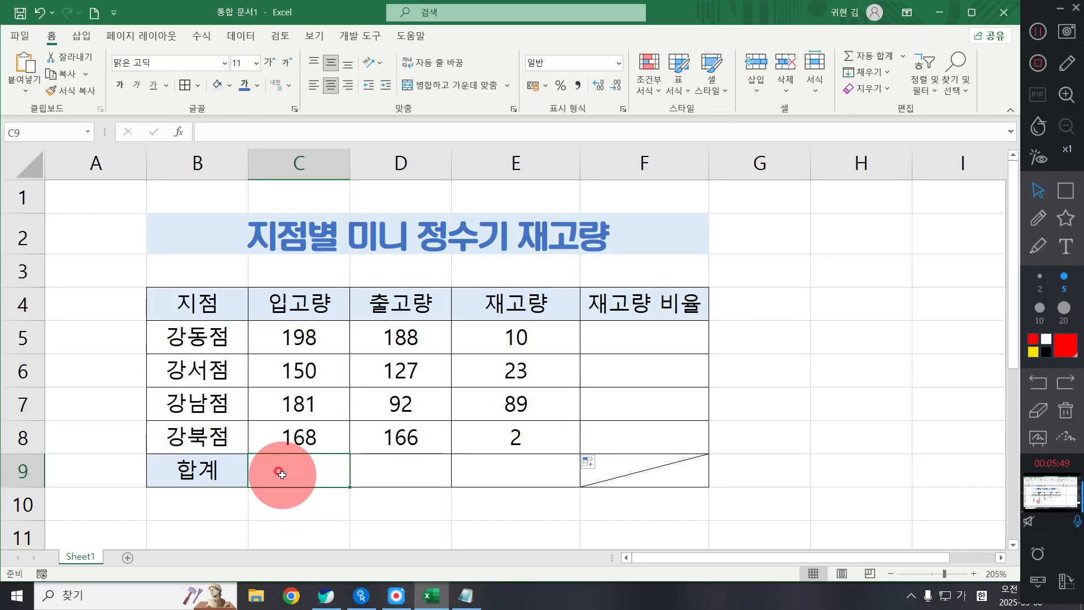
type("=")
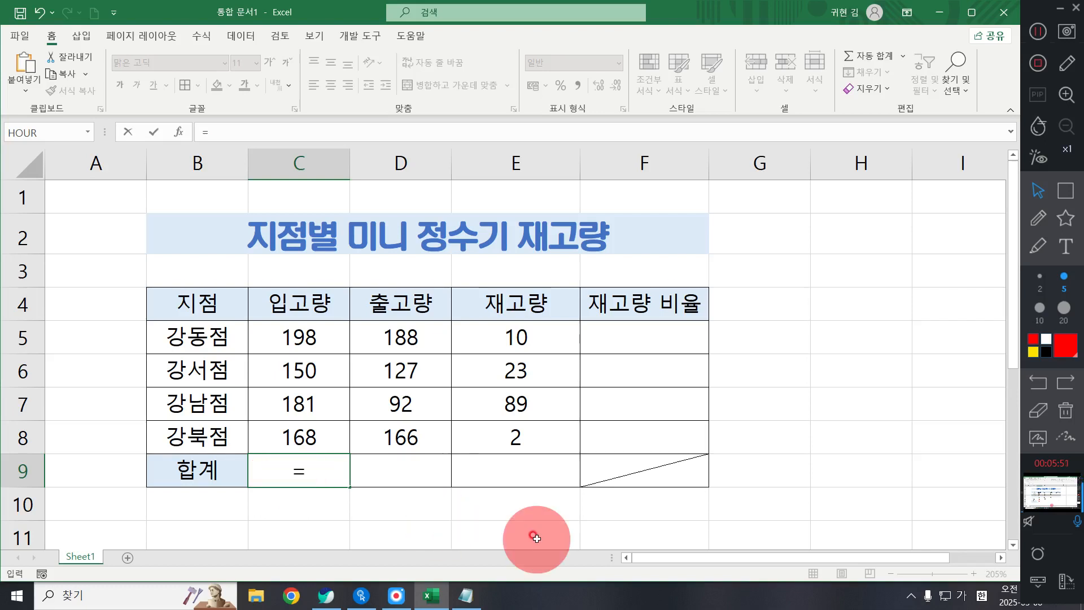
left_click(293, 330)
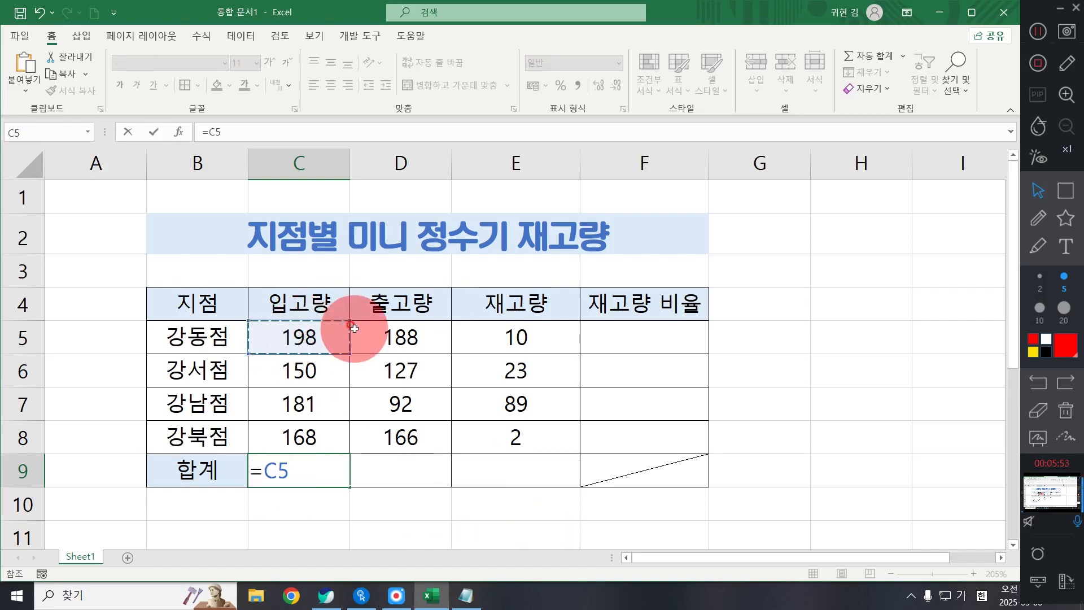
type("+")
left_click(327, 366)
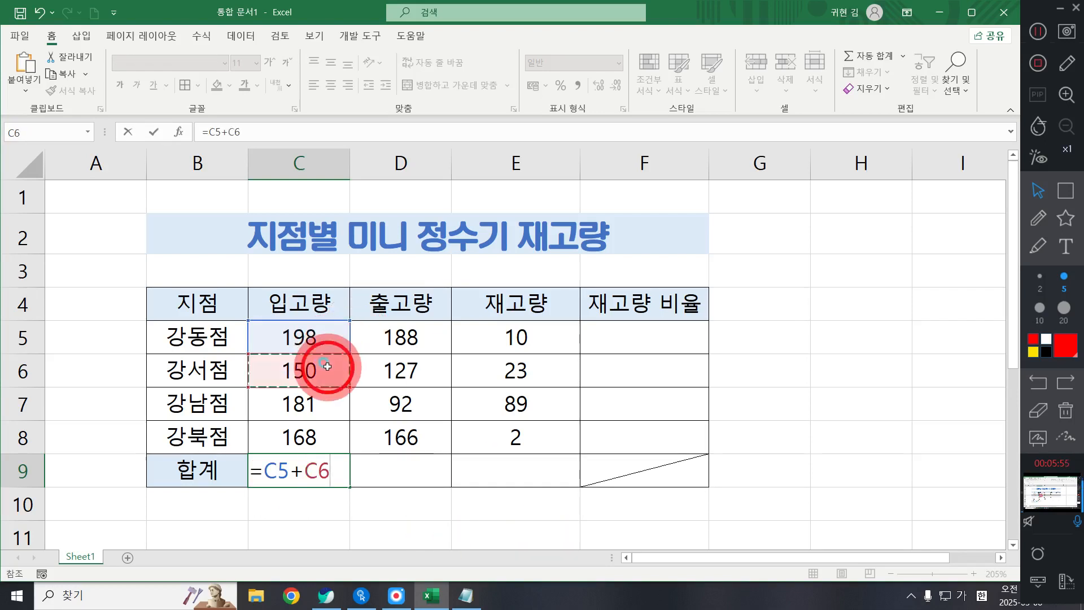
type("+")
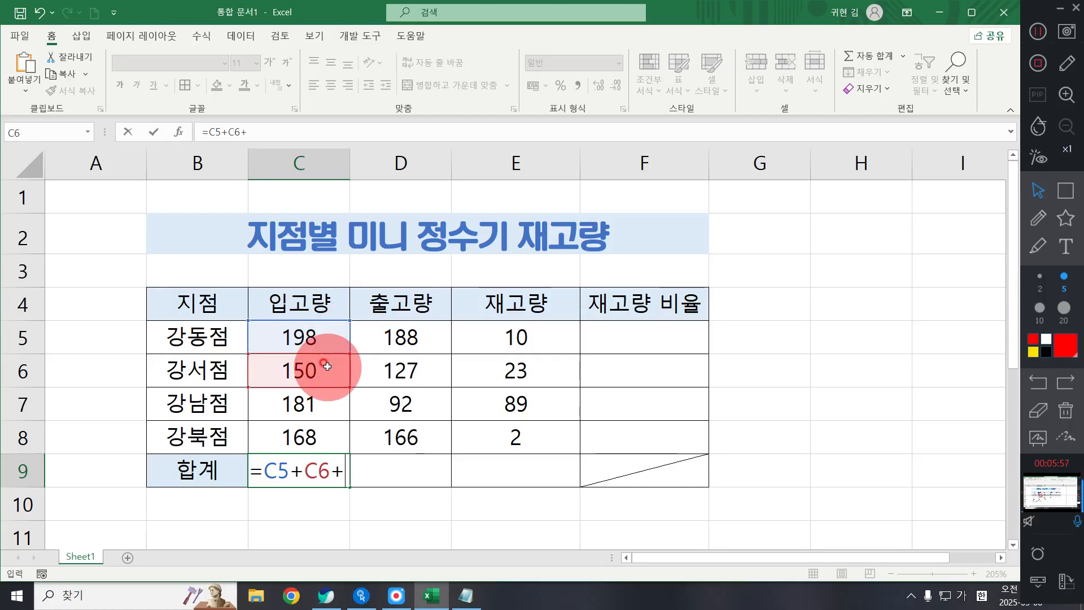
left_click(289, 407)
type("+")
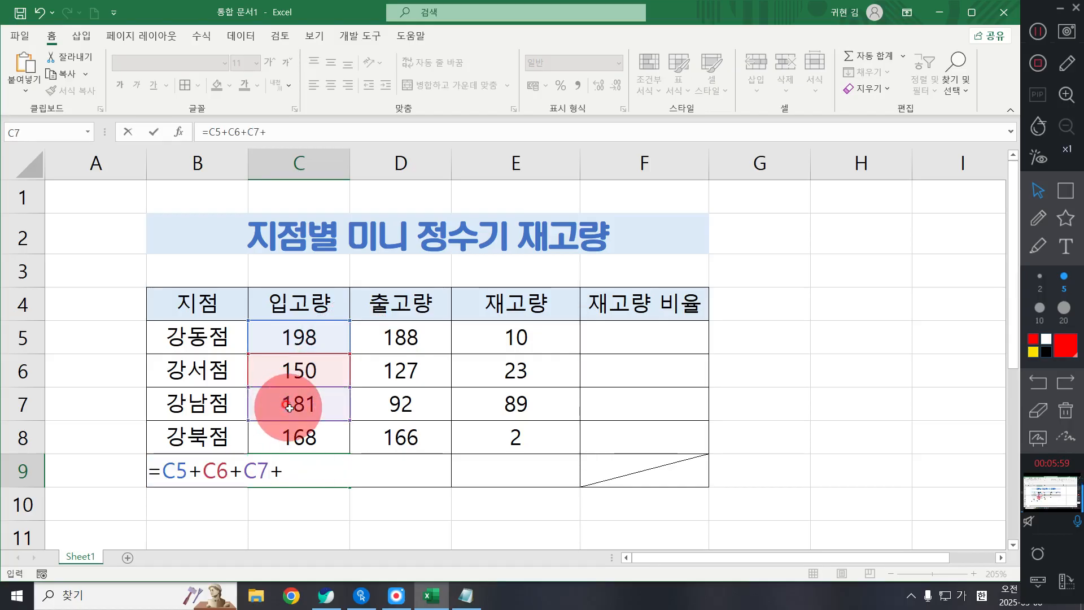
left_click(309, 430)
key("Return")
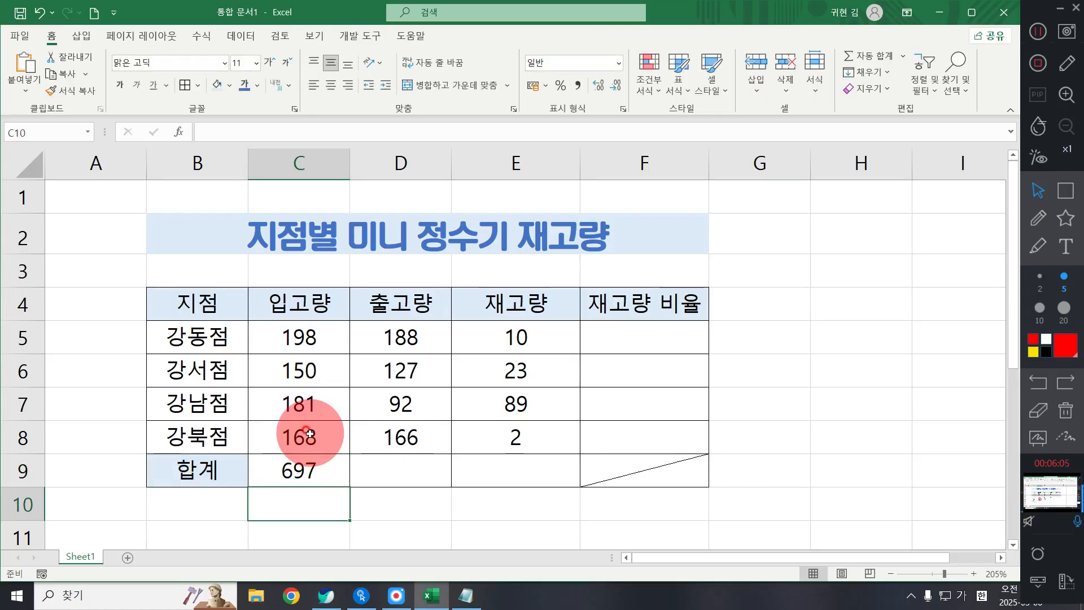
key("Up")
key("Delete")
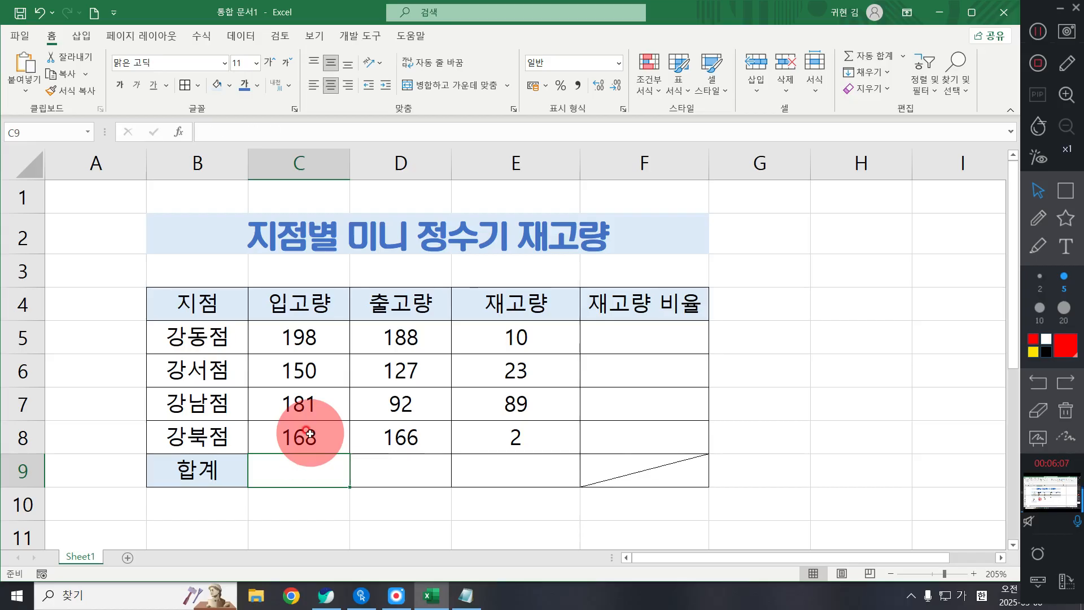
Step: Total the 입고량 column in C9 using AutoSum with the formula =SUM(C5:C8)
left_click_drag(310, 337, 289, 430)
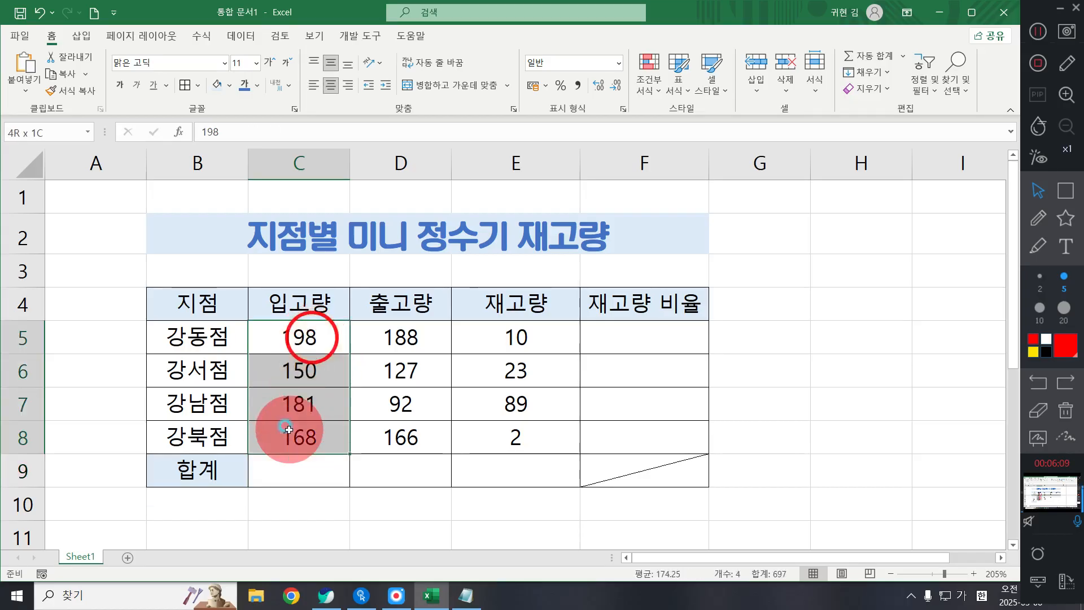
left_click(299, 474)
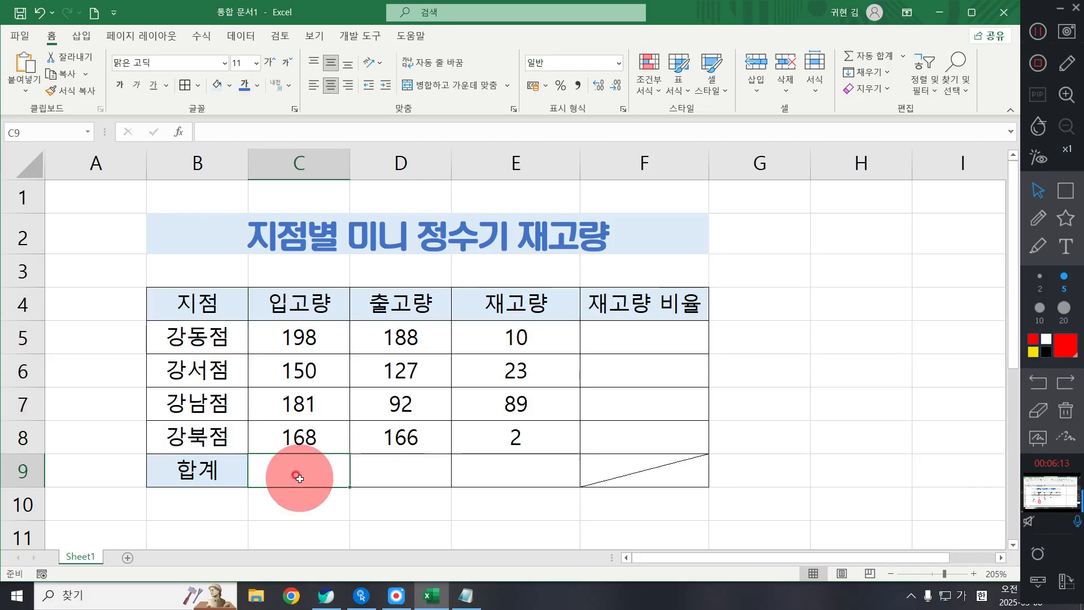
left_click(294, 470)
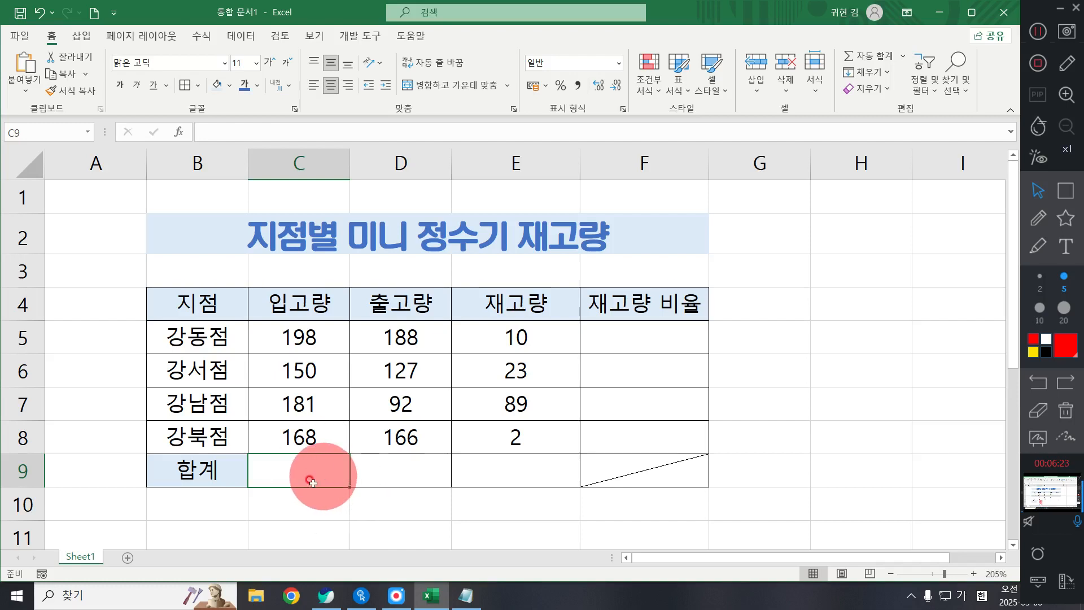
left_click(309, 469)
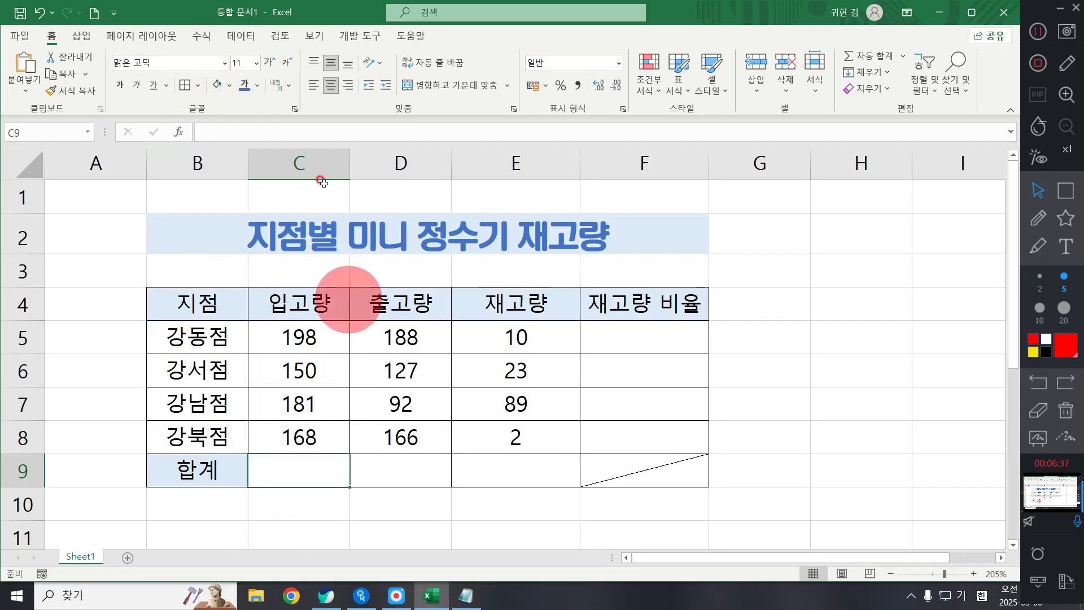
left_click(209, 37)
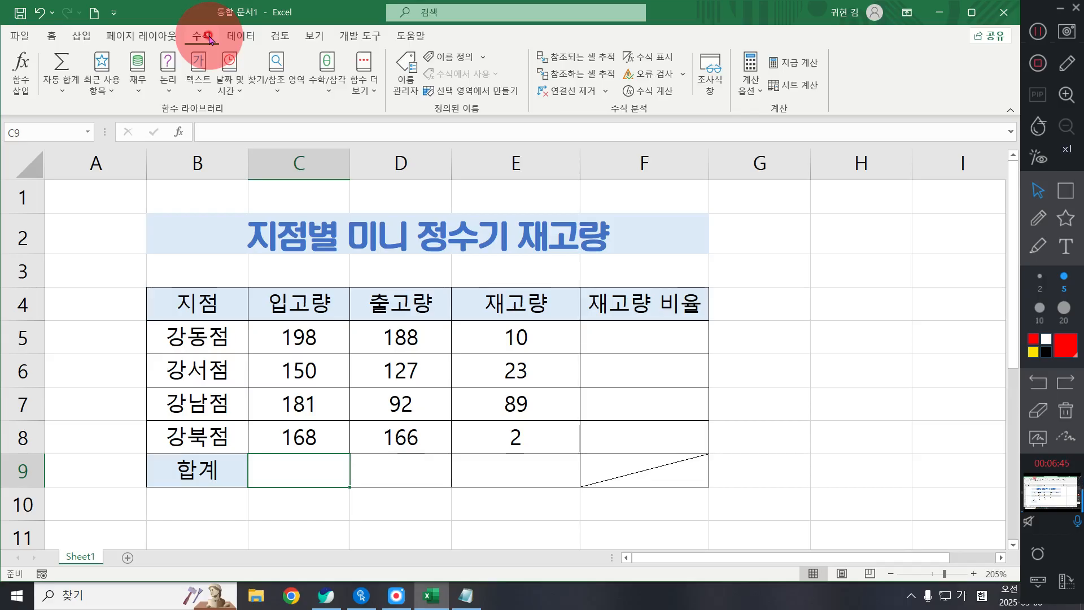
left_click(66, 66)
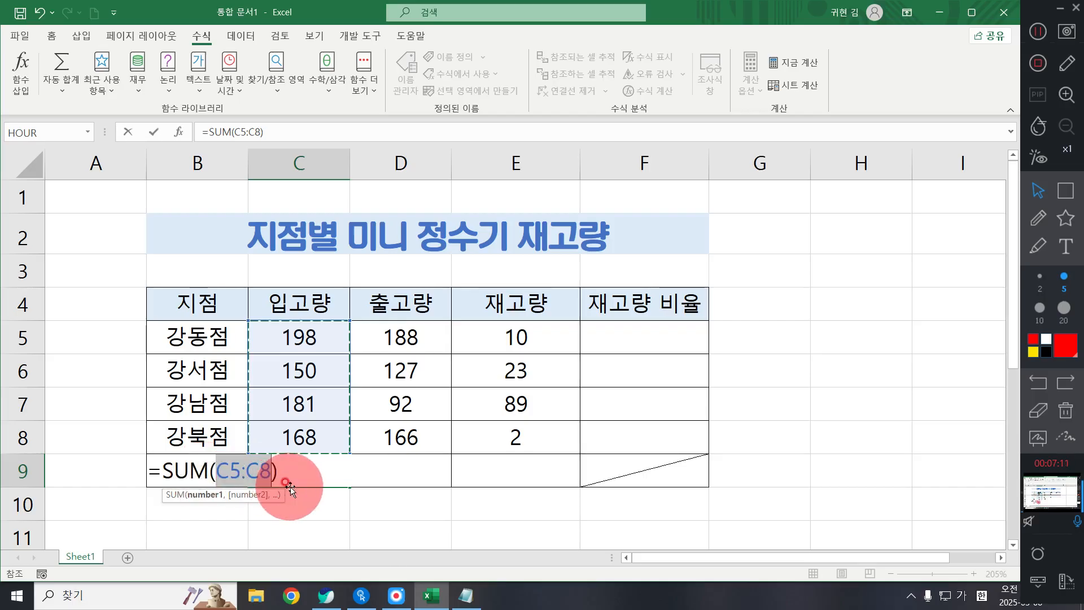
double_click(243, 470)
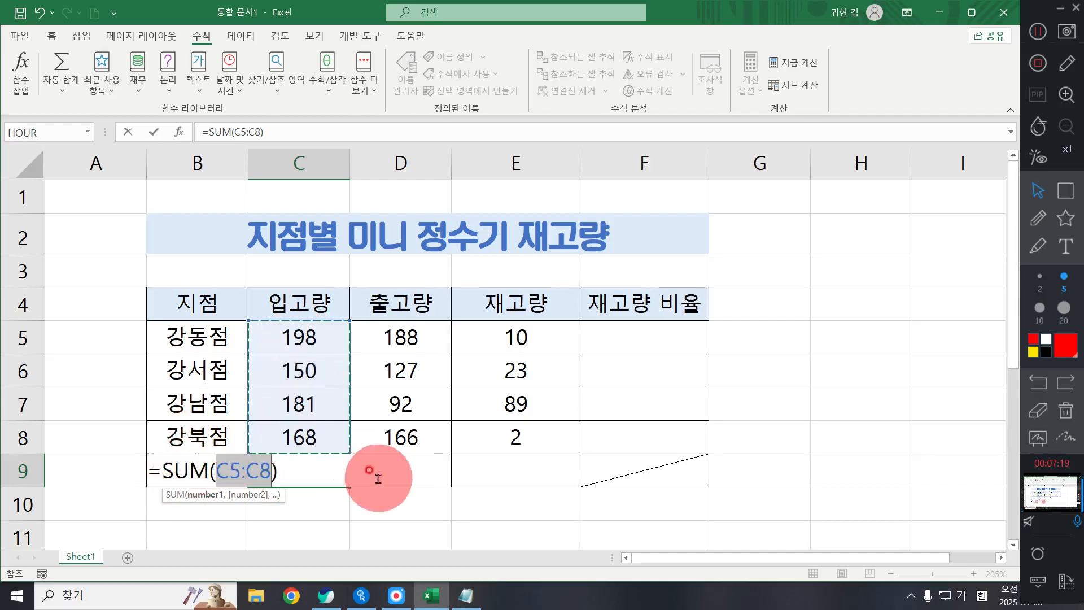
key("Return")
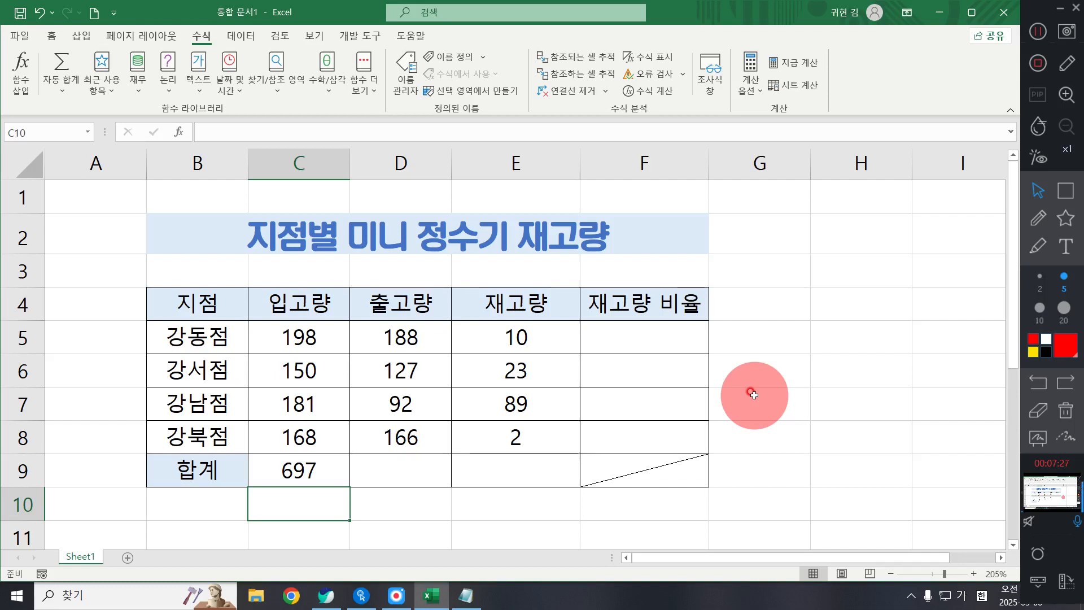
Step: Fill the SUM formula from C9 across to D9 and E9 to total the 출고량 and 재고량 columns
left_click(341, 461)
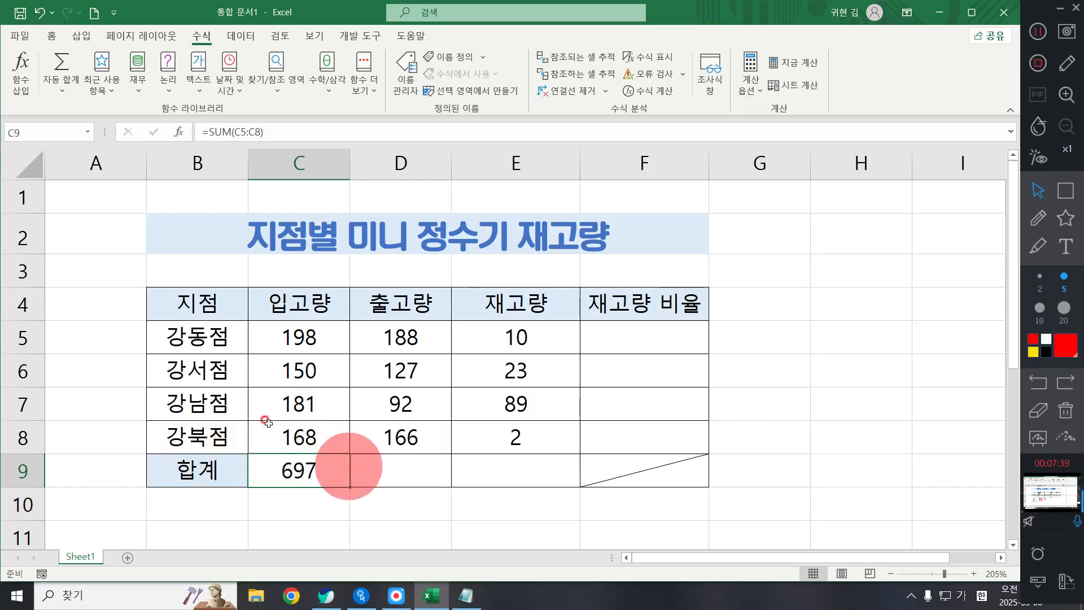
left_click(414, 472)
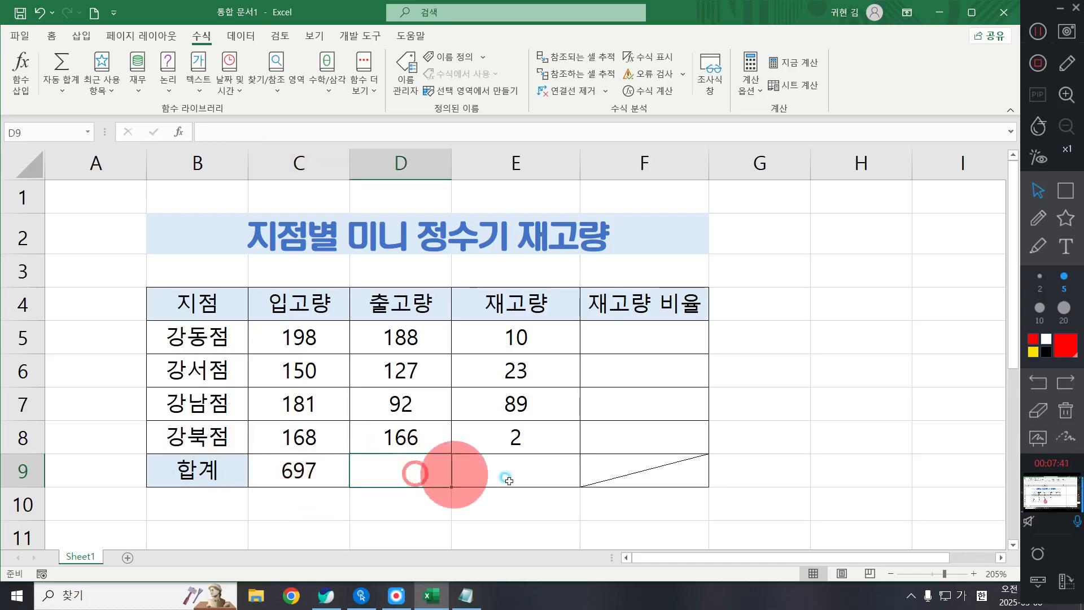
left_click(500, 468)
left_click(249, 476)
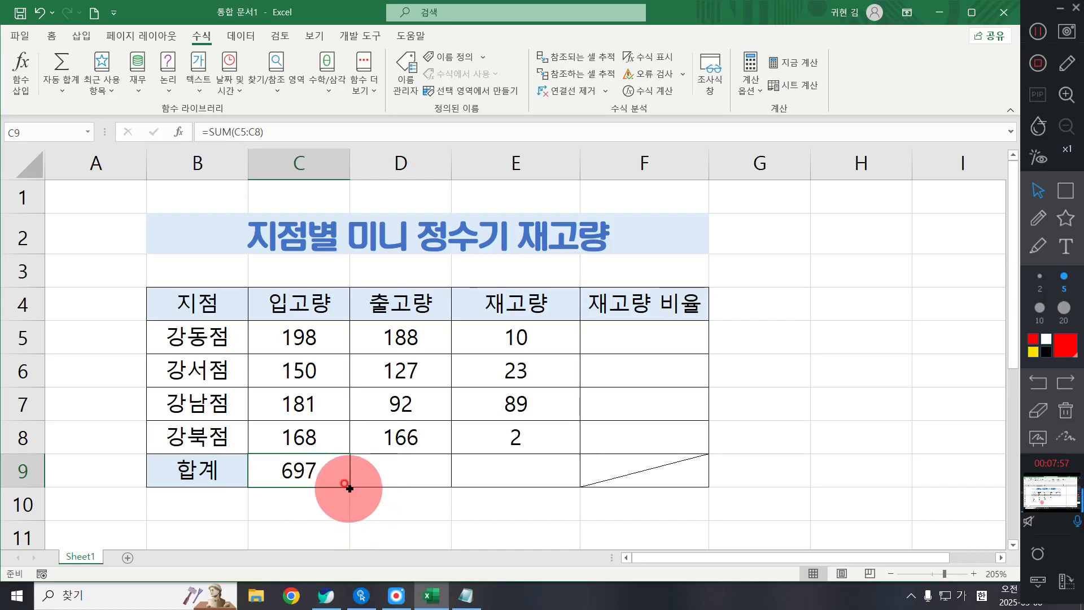
left_click_drag(349, 488, 578, 482)
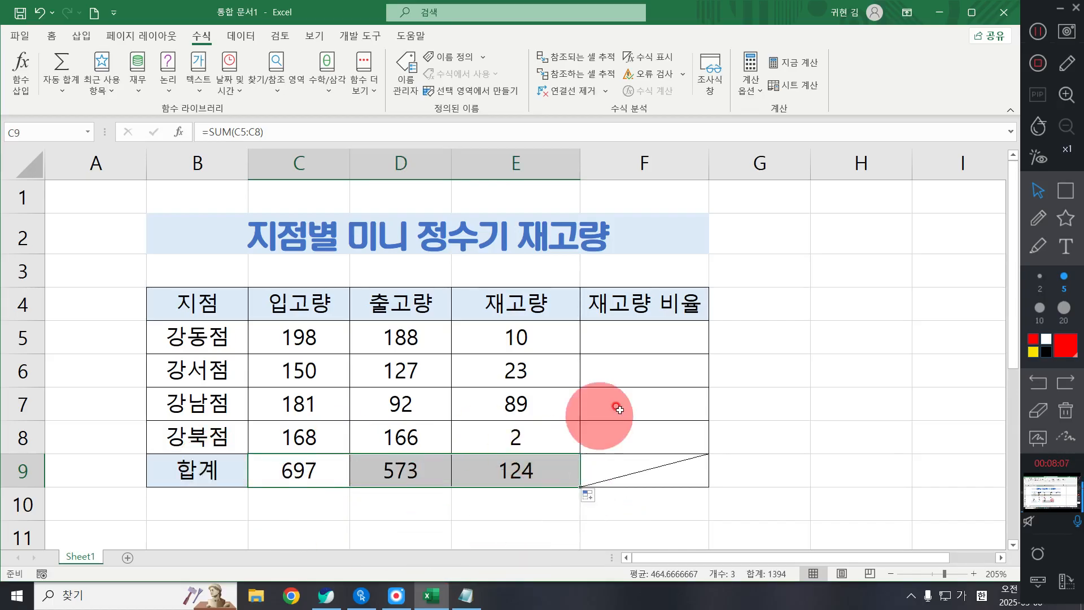
Step: Select F5 for the 재고량 비율 calculation and outline E9, E5 and F5 with red annotation rectangles
left_click(677, 333)
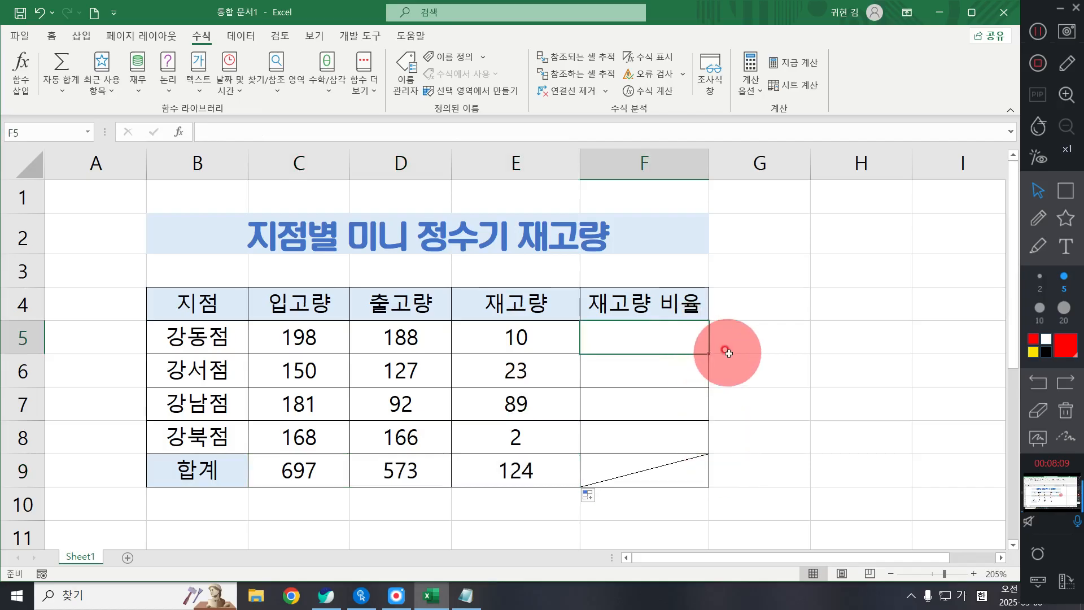
left_click(786, 438)
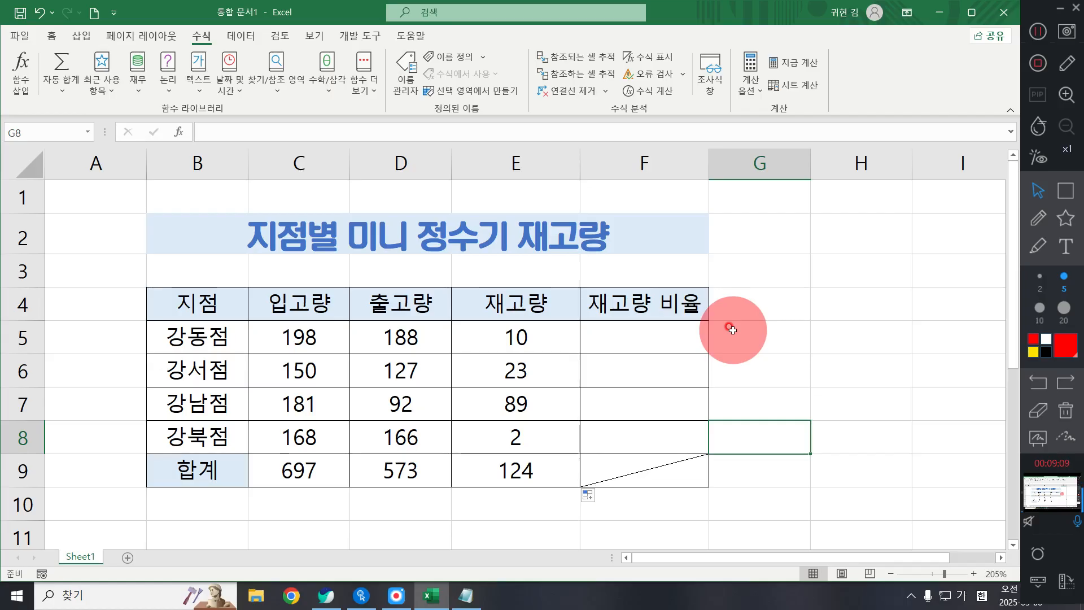
left_click(638, 344)
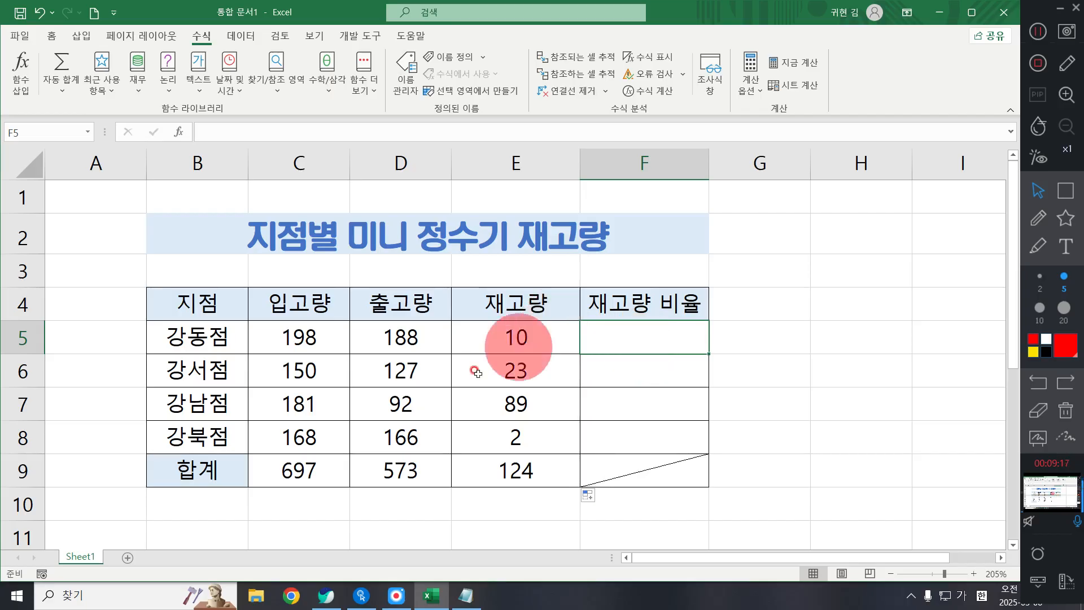
left_click(1068, 191)
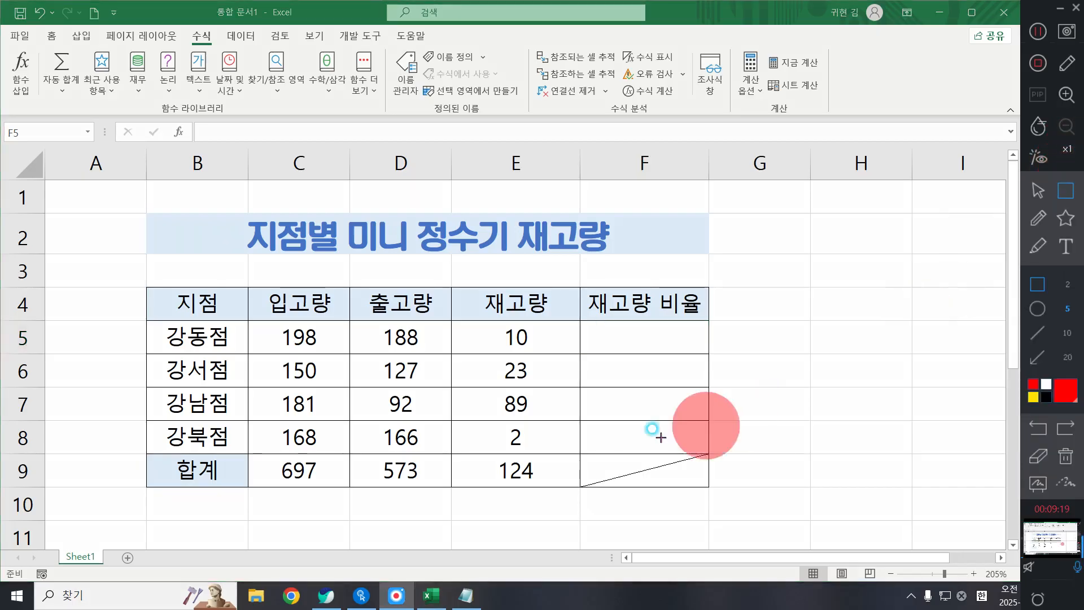
left_click_drag(440, 450, 593, 496)
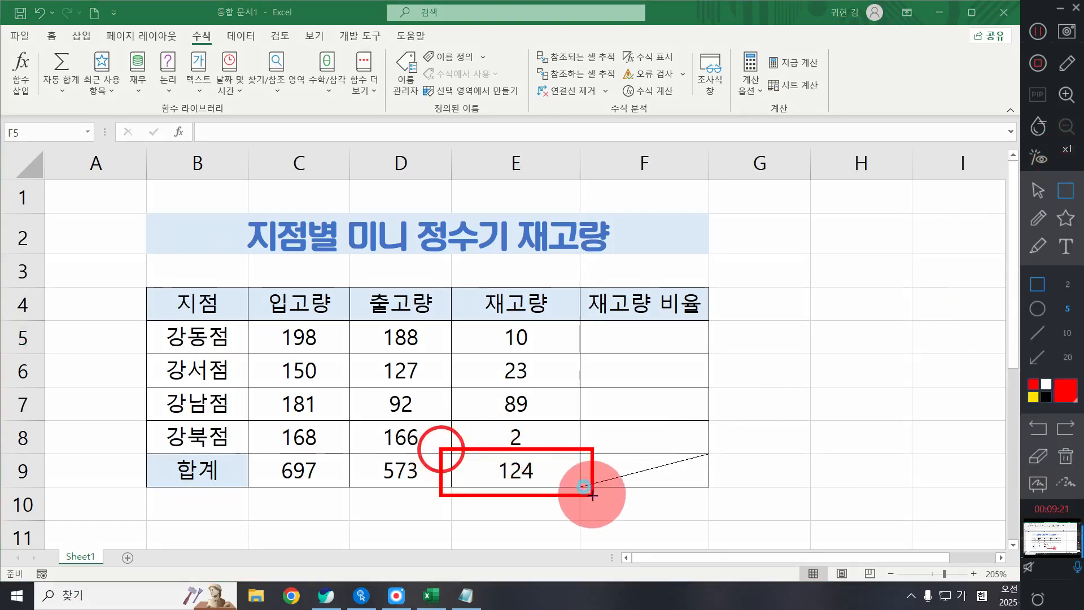
mouse_move(442, 315)
left_mouse_down()
mouse_move(526, 328)
mouse_move(578, 368)
mouse_move(596, 357)
left_mouse_up()
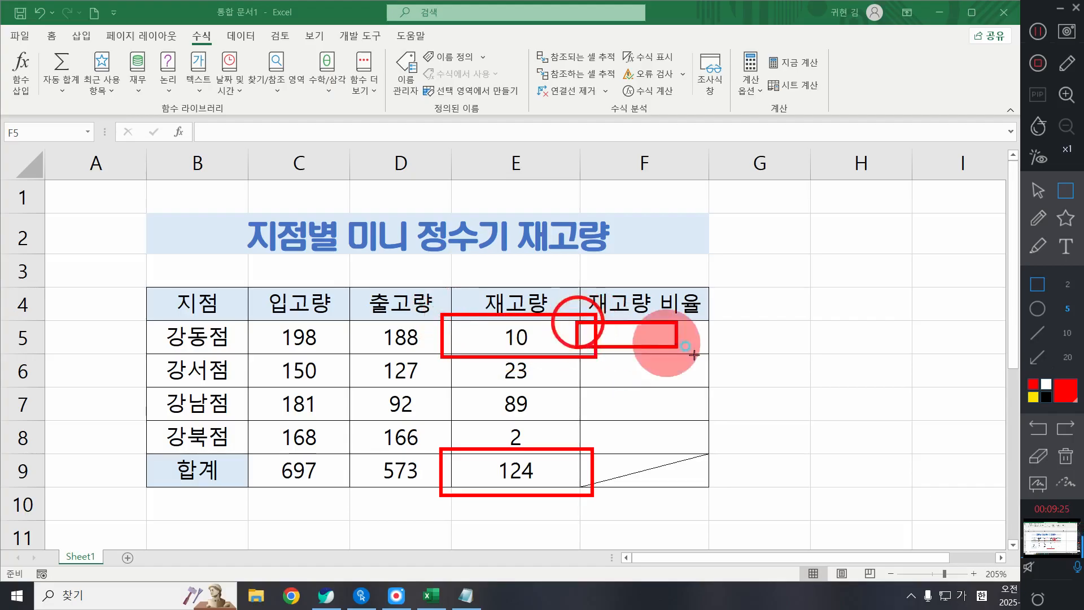
left_click_drag(577, 321, 714, 371)
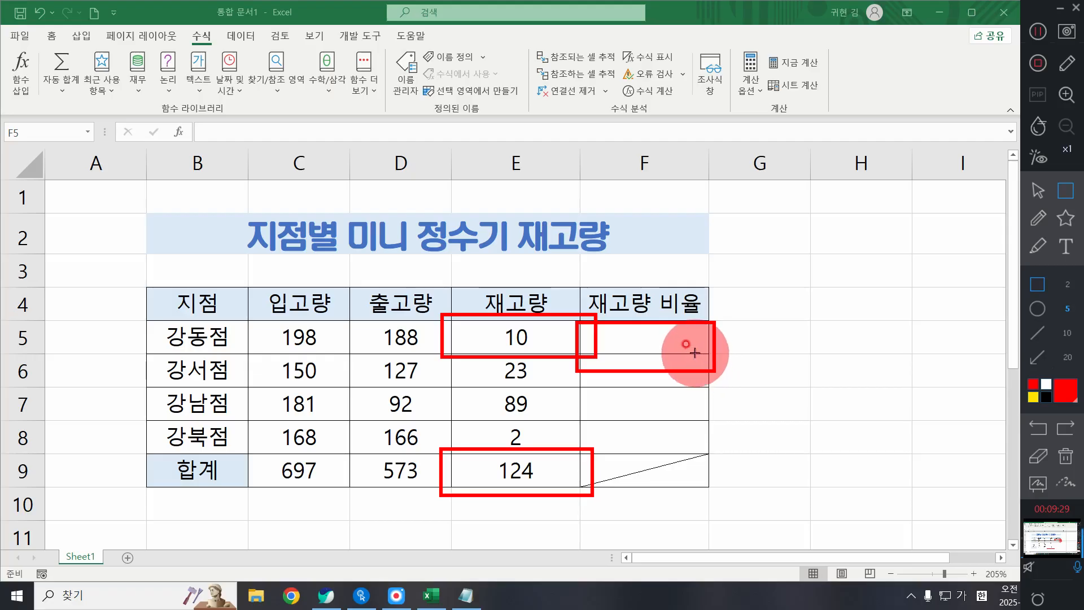
Step: Redraw the red annotation rectangles around E5, E9 and F5, and clear all annotations from the sheet
key("ctrl+z")
key("ctrl+z")
key("ctrl+z")
mouse_move(437, 311)
left_mouse_down()
mouse_move(564, 339)
mouse_move(601, 368)
left_mouse_up()
mouse_move(445, 440)
left_mouse_down()
mouse_move(506, 458)
mouse_move(567, 499)
mouse_move(589, 498)
left_mouse_up()
left_click_drag(577, 310, 715, 360)
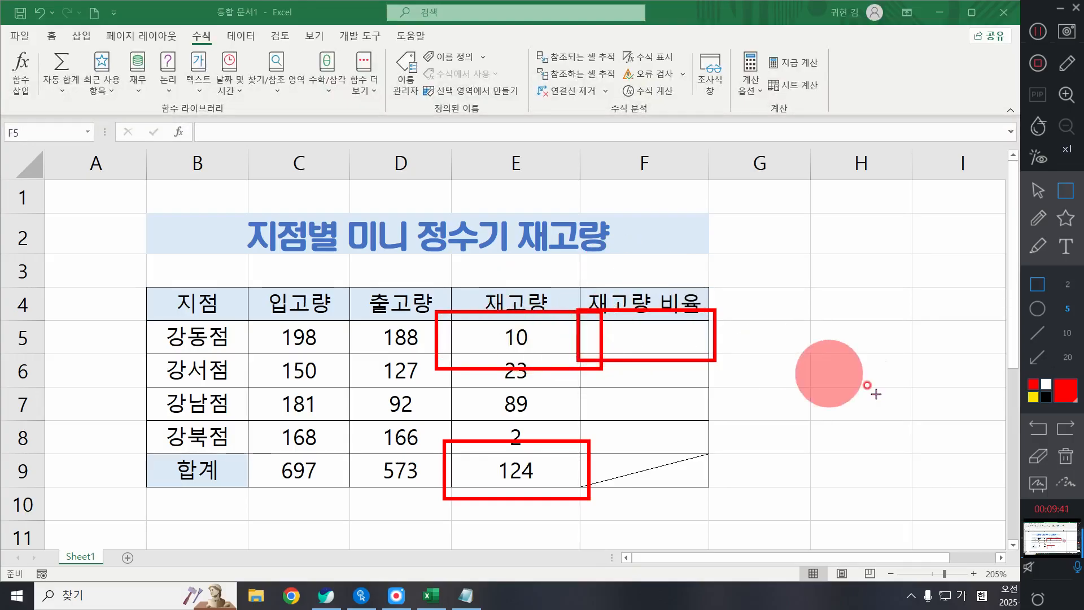
left_click(1058, 466)
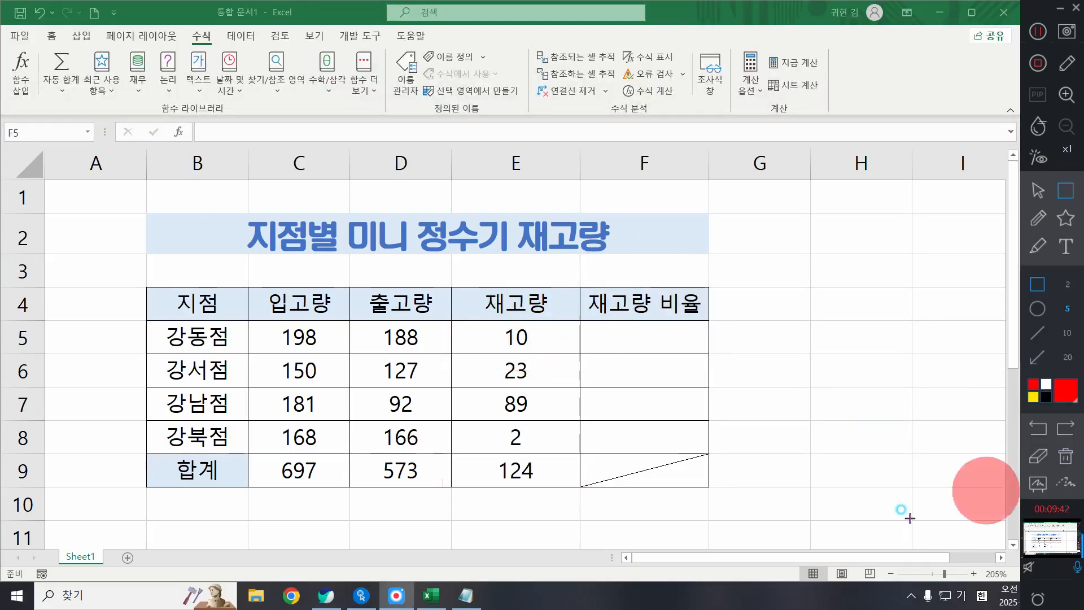
left_click(1035, 192)
Step: Enter the formula =E5/E9 in F5 to calculate 강동점's share of the total 재고량
left_click(627, 337)
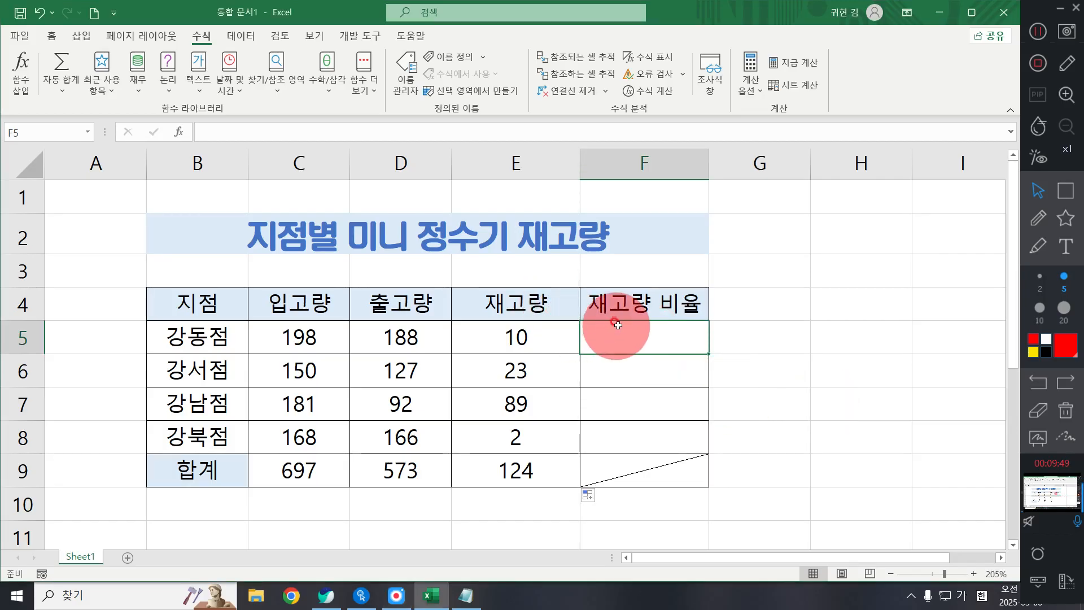
key("ctrl")
key("ctrl")
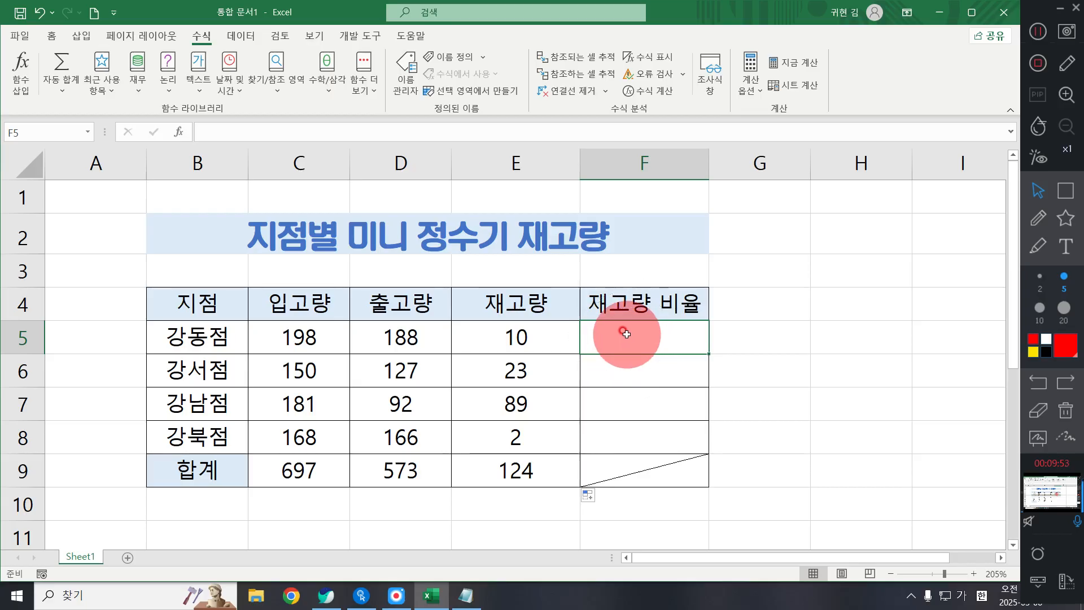
key("ctrl")
key("ctrl")
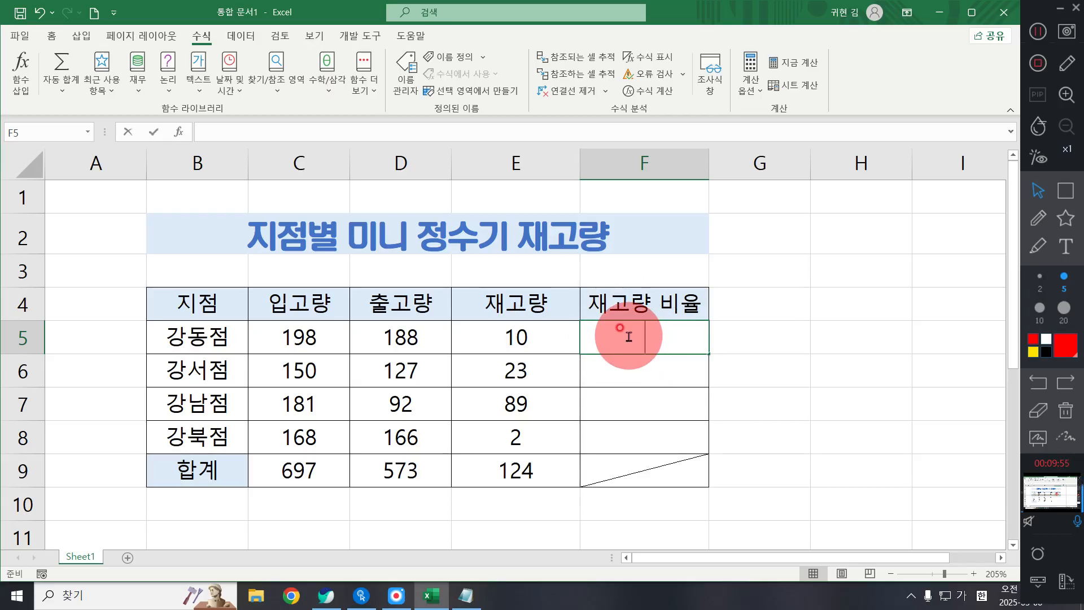
type("=")
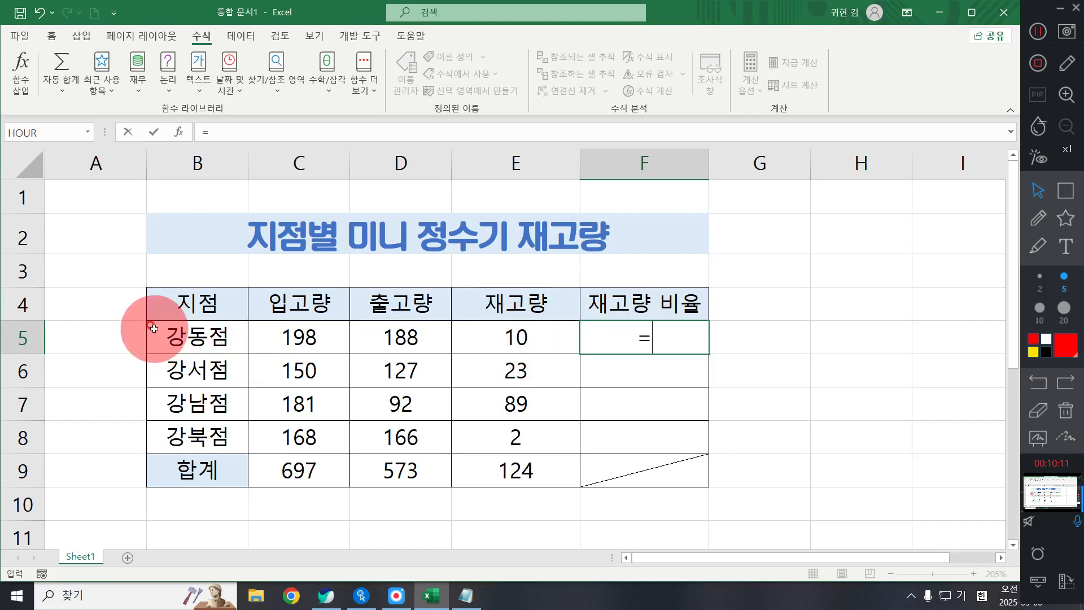
key("ctrl")
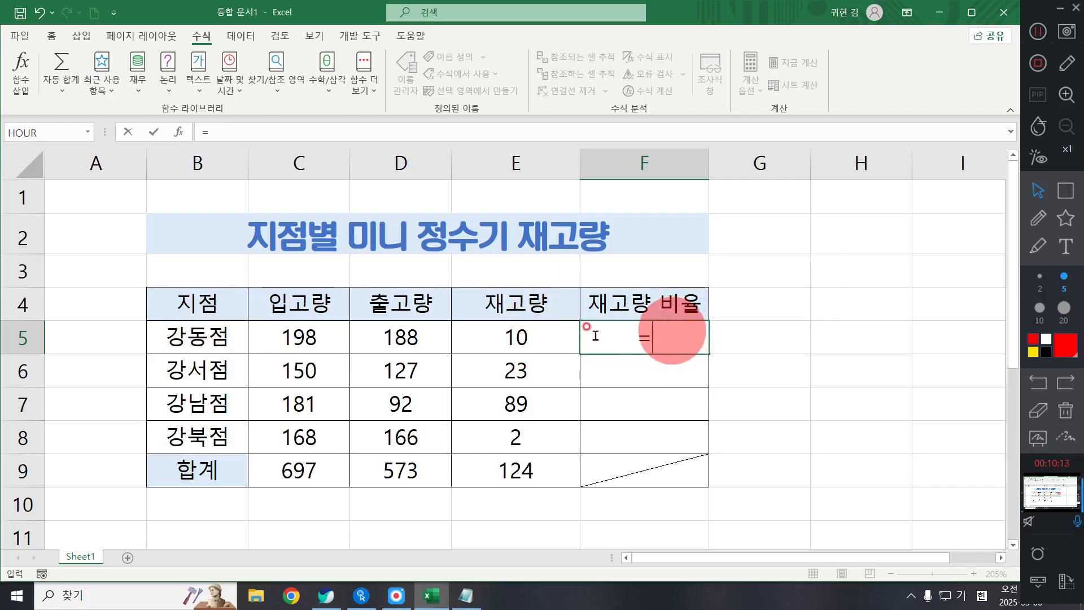
left_click(527, 337)
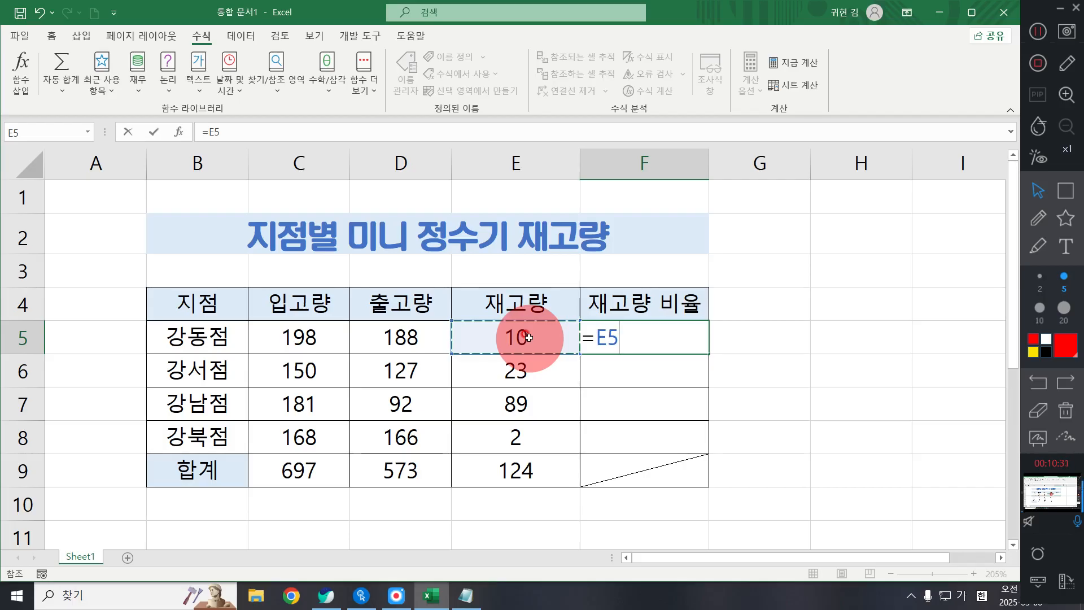
type("/")
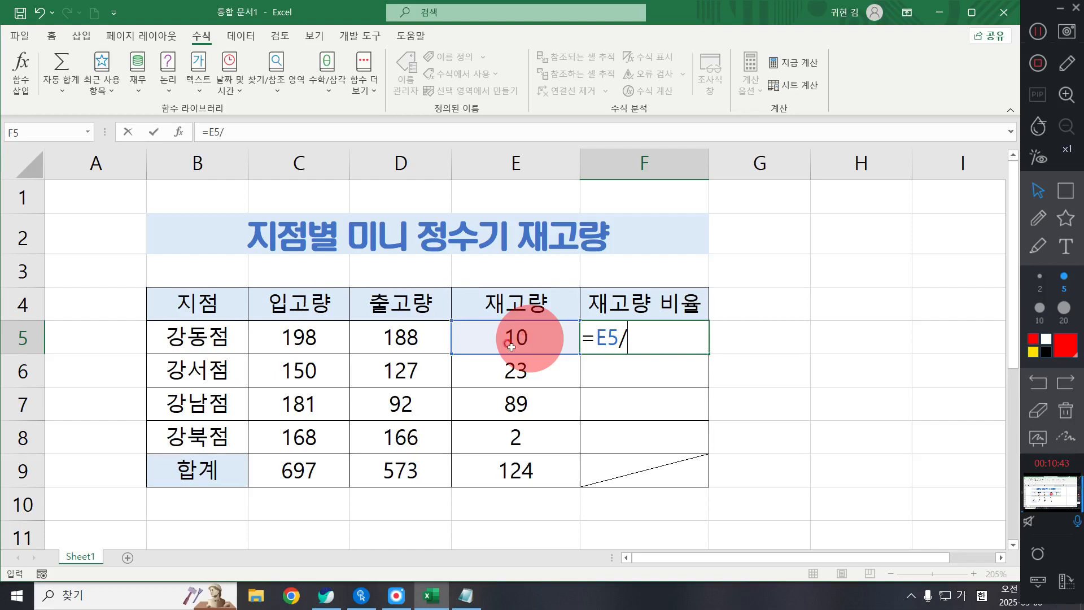
left_click(512, 466)
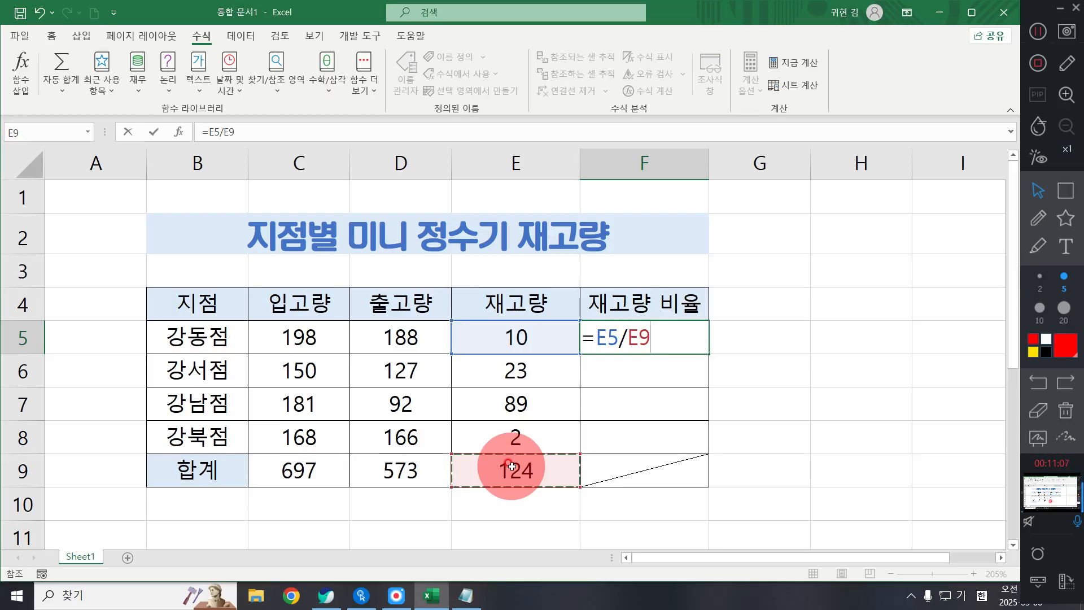
key("Return")
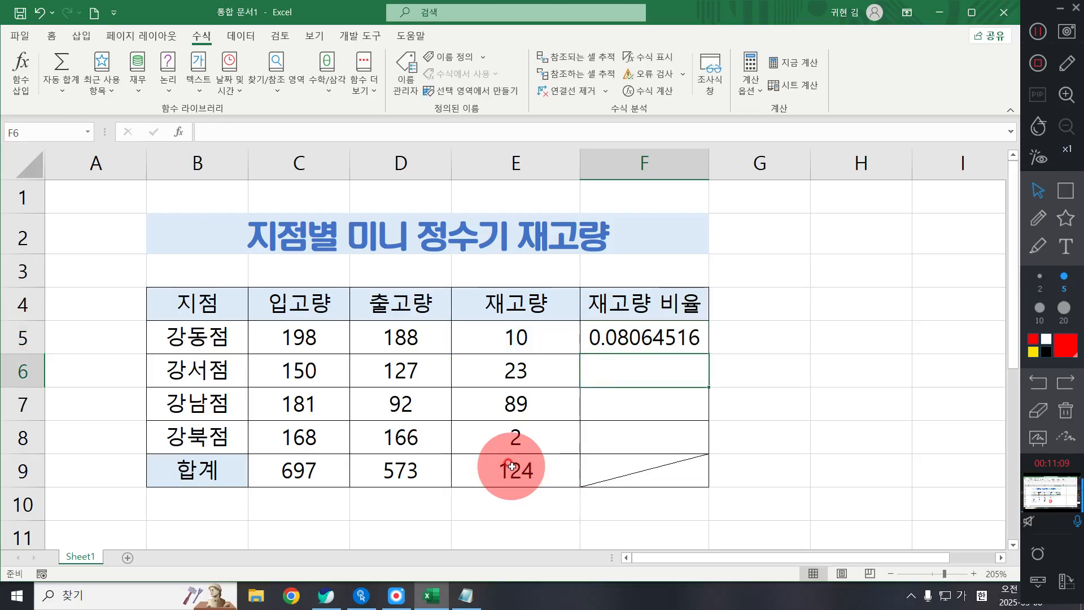
Step: Format the 재고량 비율 result in F5 with the percent style
left_click(682, 328)
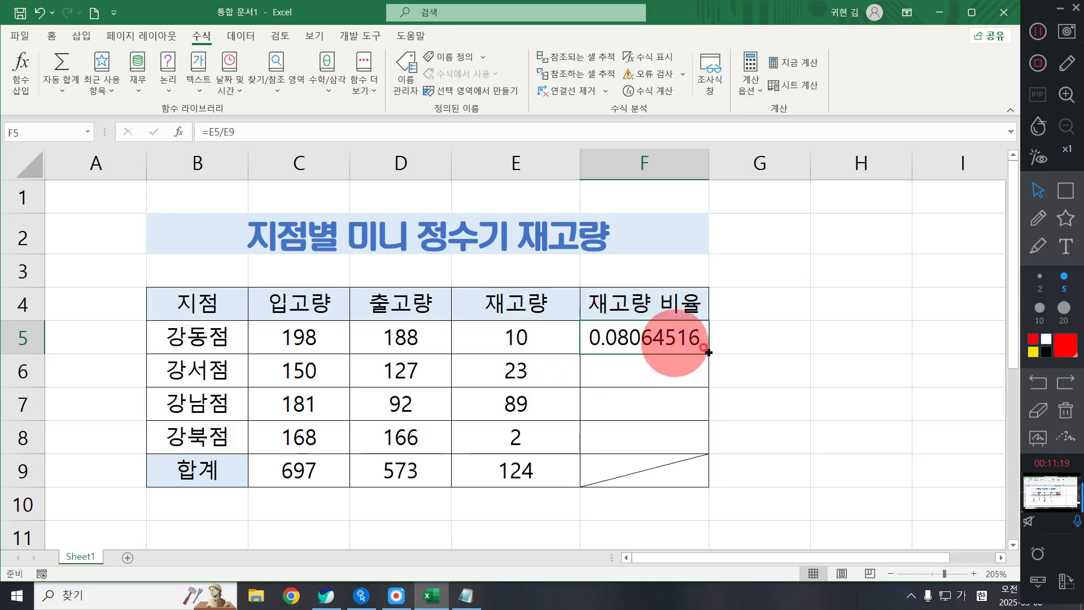
left_click(757, 330)
left_click(632, 344)
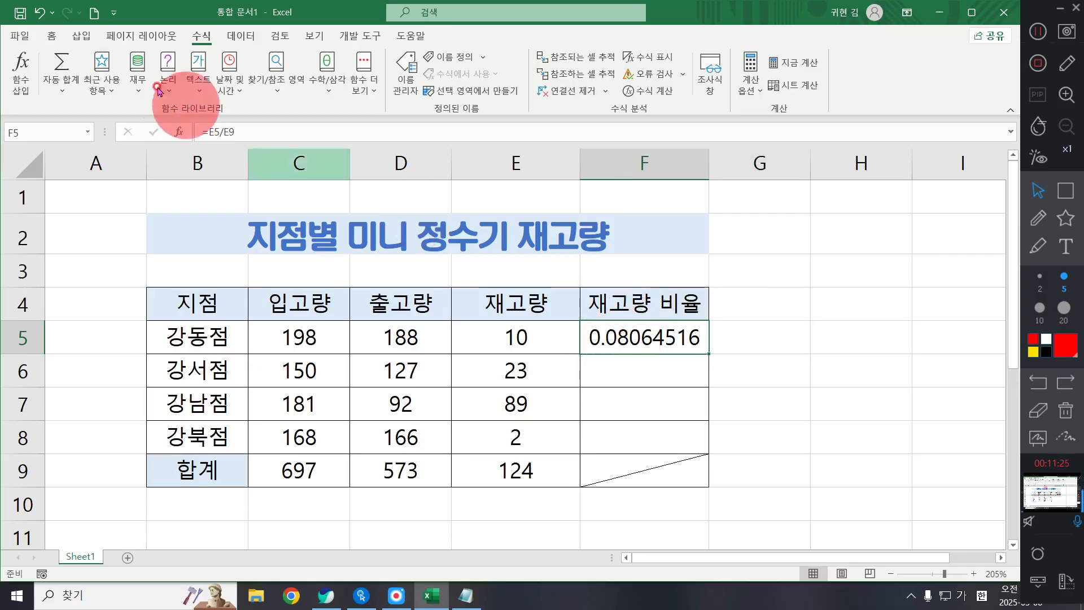
left_click(52, 36)
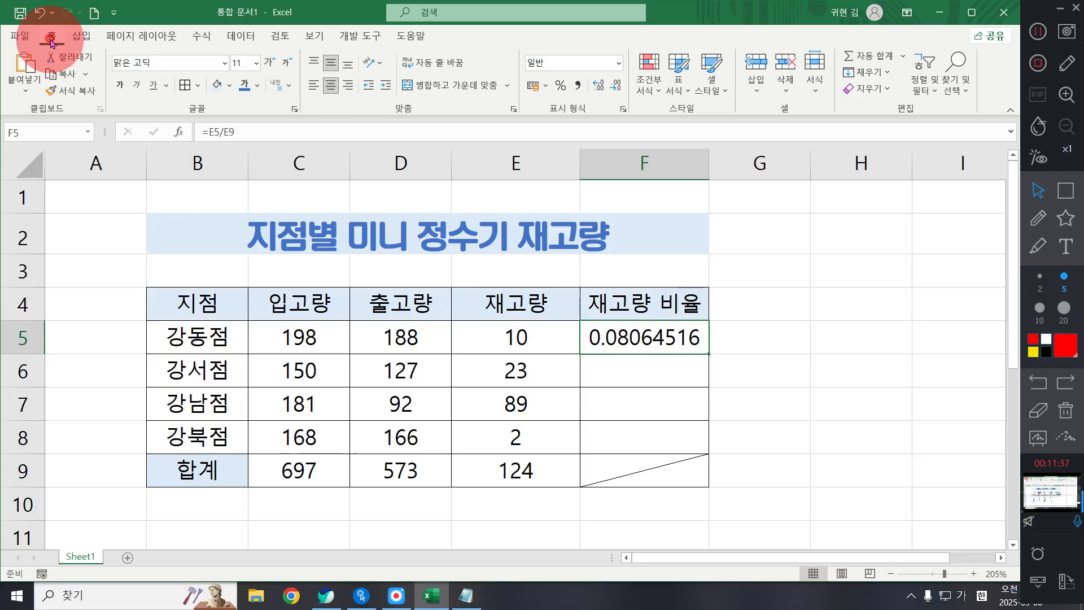
left_click(565, 88)
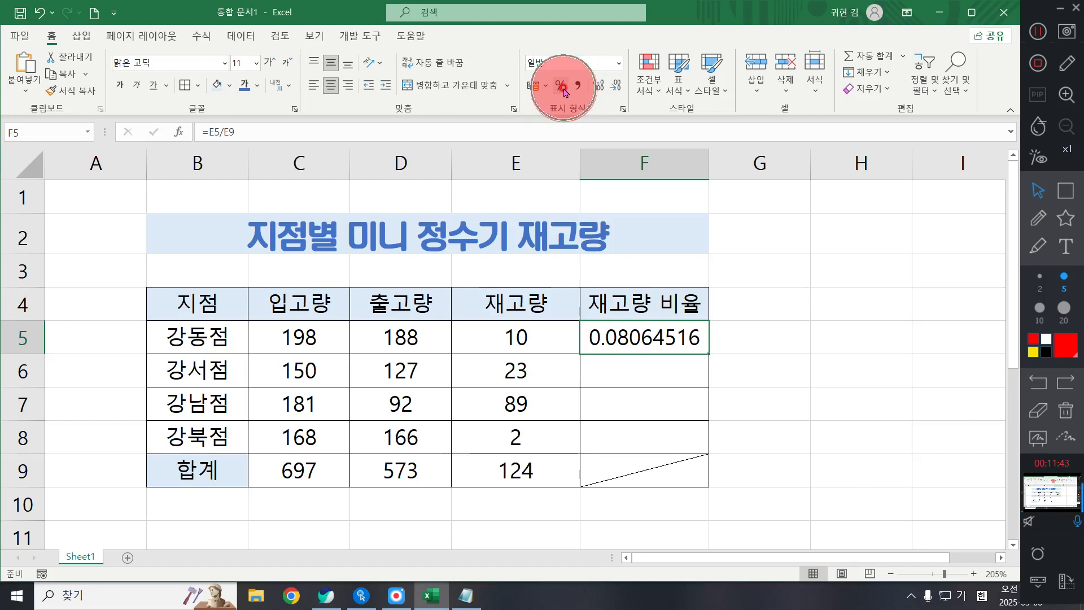
left_click(565, 89)
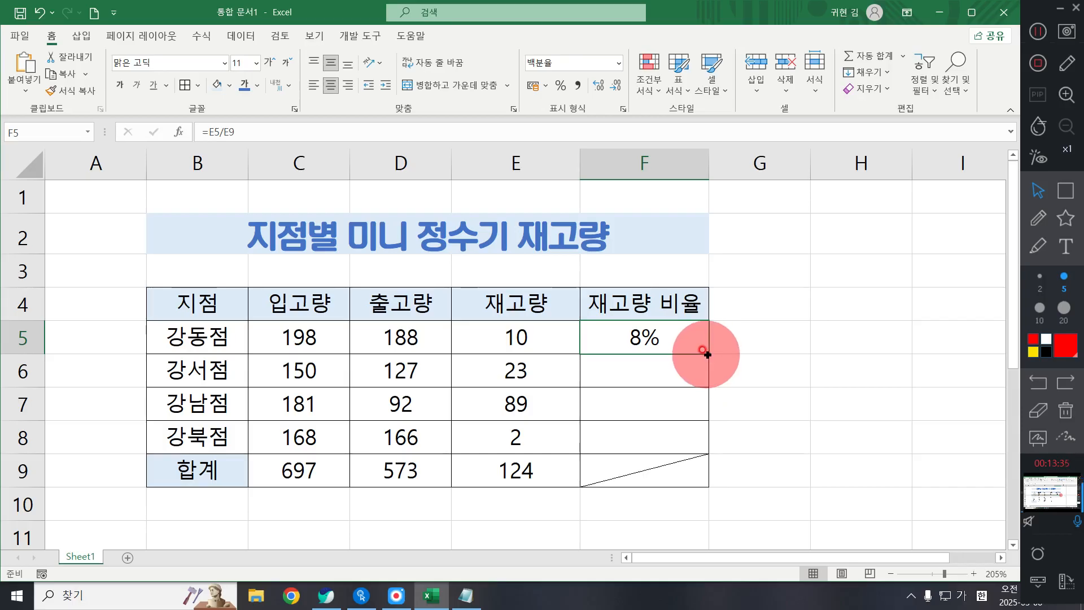
Step: Fill the F5 ratio formula down through F8 and select F6 to inspect the copied formula
left_click_drag(707, 354, 706, 455)
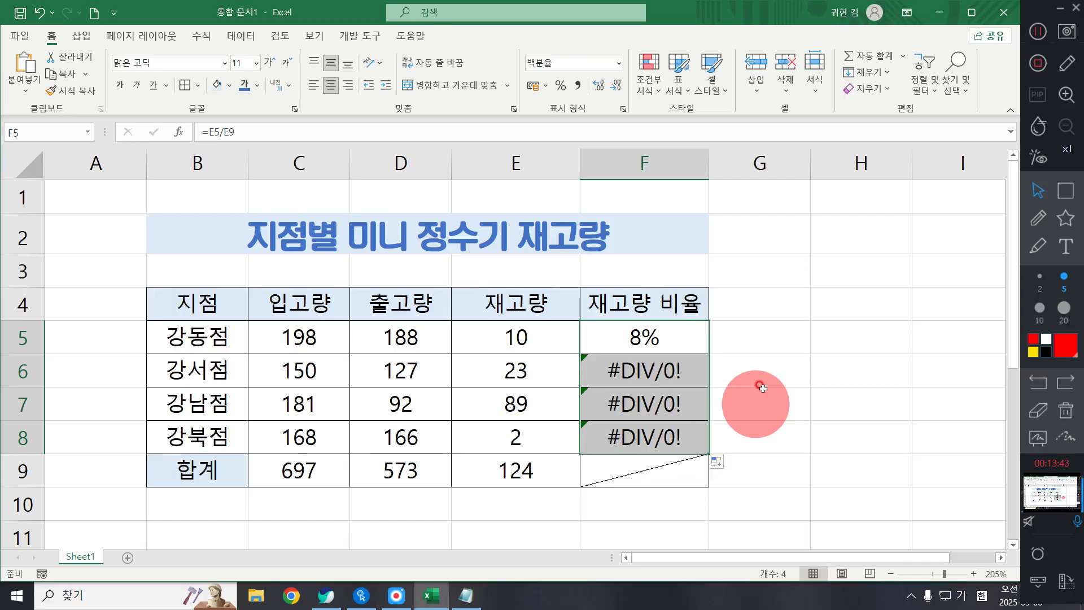
left_click(657, 372)
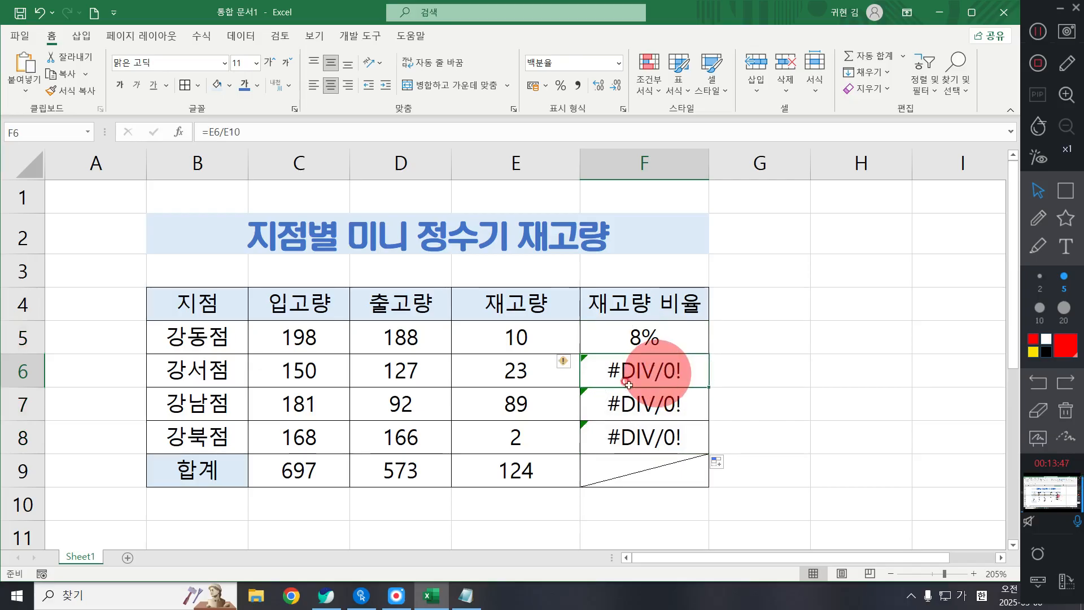
Step: Outline F6's formula in the formula bar and cells E6 and E10 with red annotation rectangles
left_click(1066, 190)
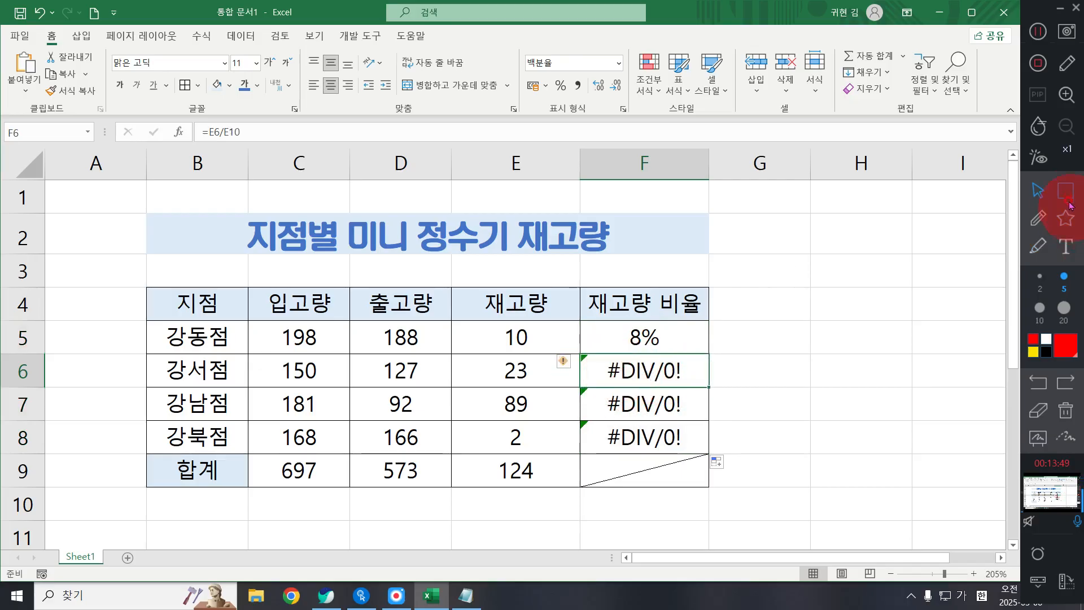
mouse_move(183, 118)
left_mouse_down()
mouse_move(226, 126)
mouse_move(257, 149)
left_mouse_up()
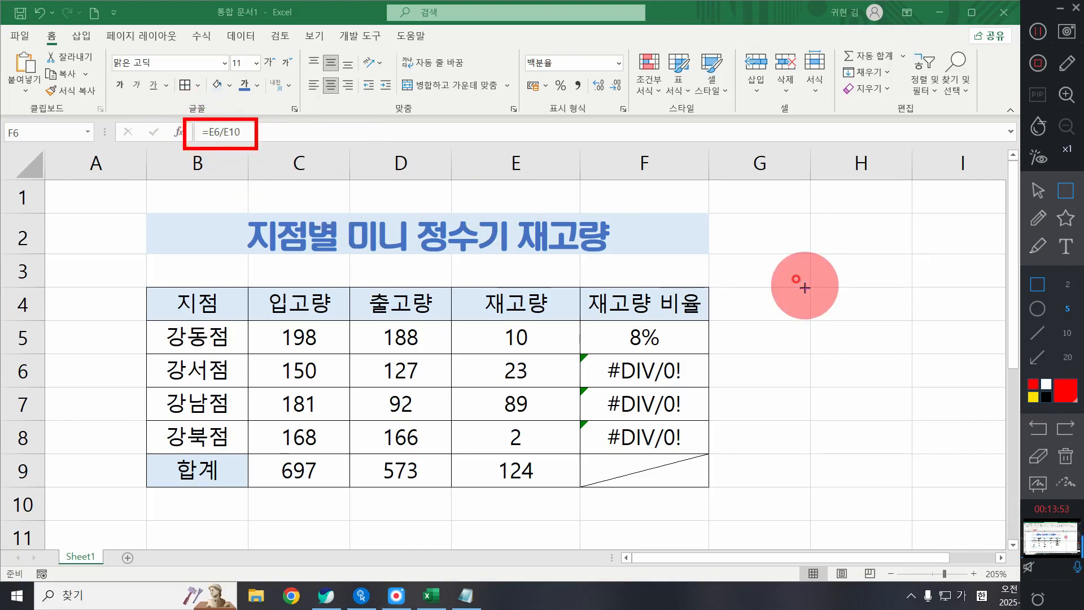
left_click(1038, 190)
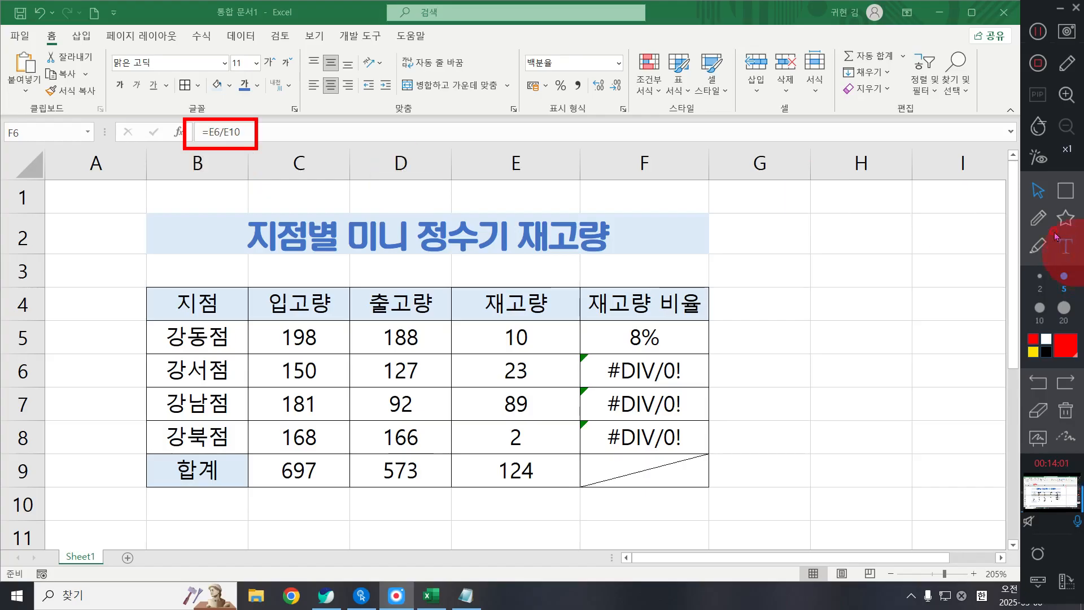
left_click(1064, 192)
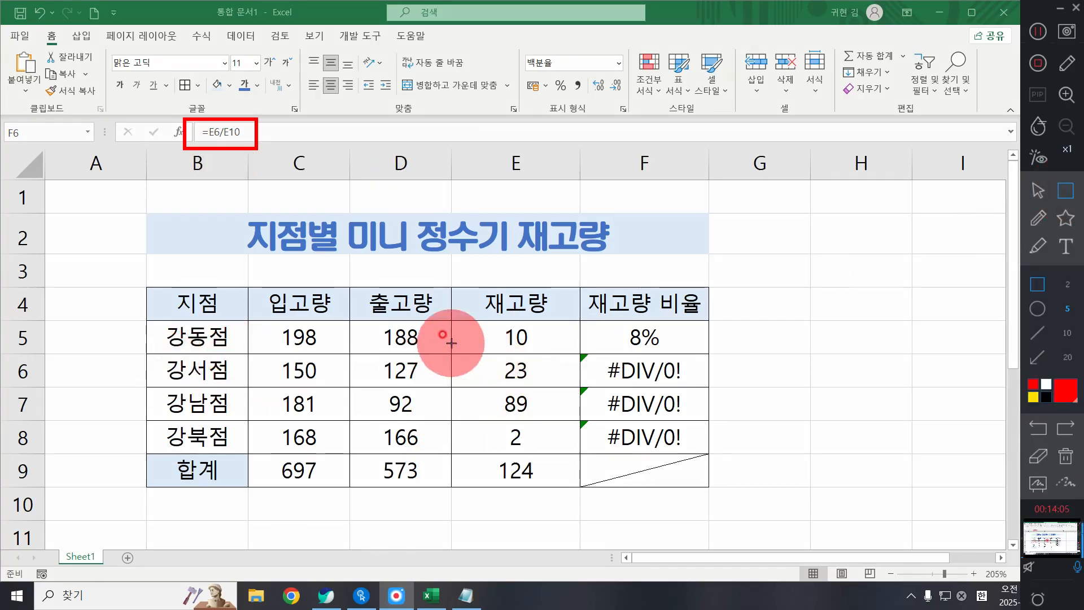
left_click_drag(449, 349, 584, 390)
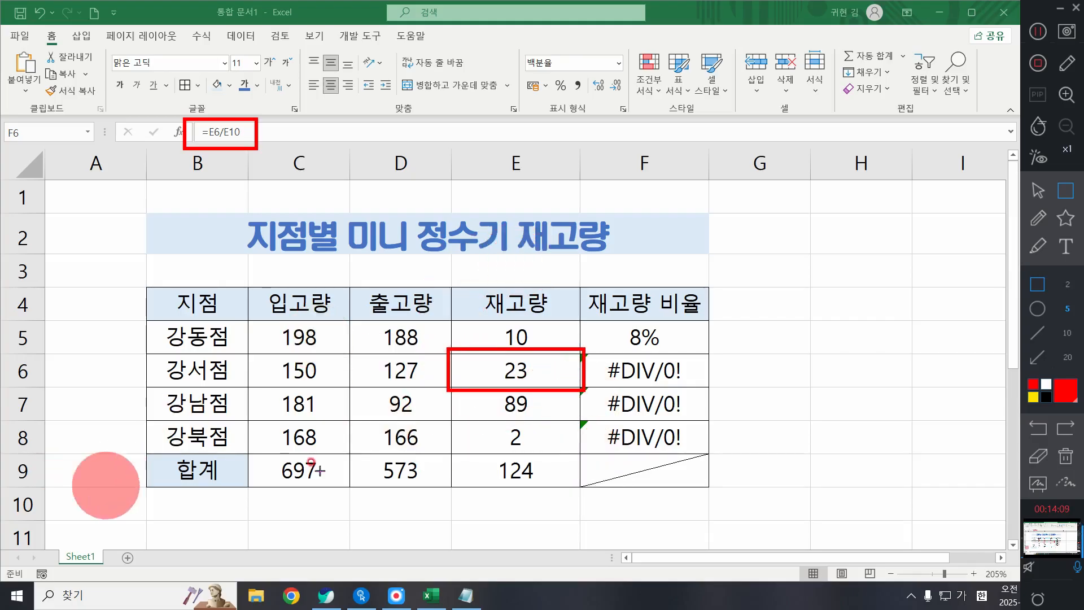
mouse_move(448, 484)
left_mouse_down()
mouse_move(496, 509)
mouse_move(587, 528)
left_mouse_up()
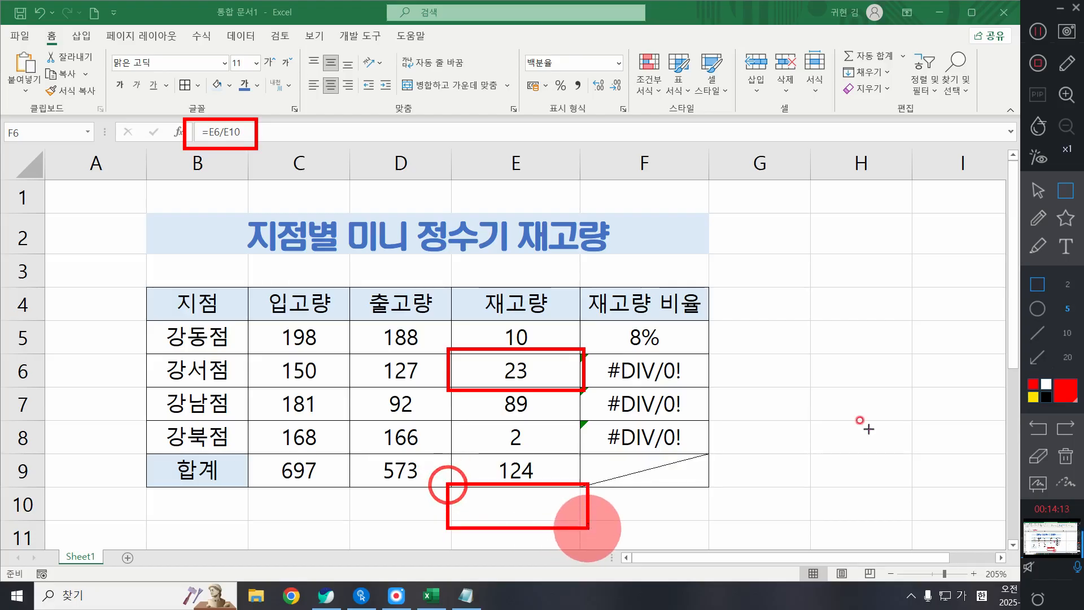
Step: Draw red V-shaped pen marks over E6 and E10 to point out the cells the formula references
left_click(1037, 216)
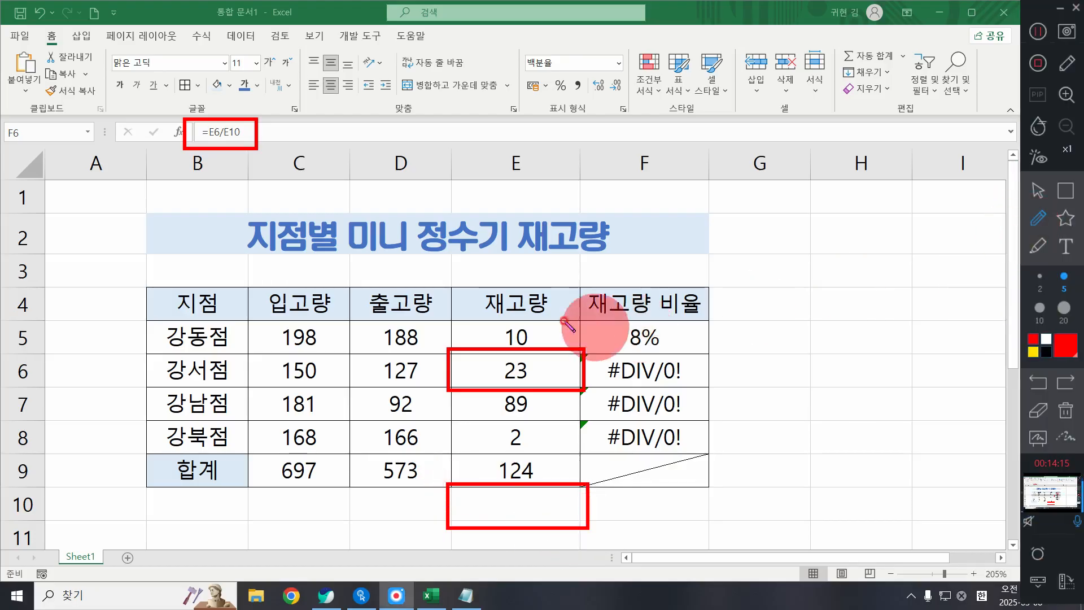
mouse_move(481, 330)
left_mouse_down()
mouse_move(515, 370)
mouse_move(539, 333)
left_mouse_up()
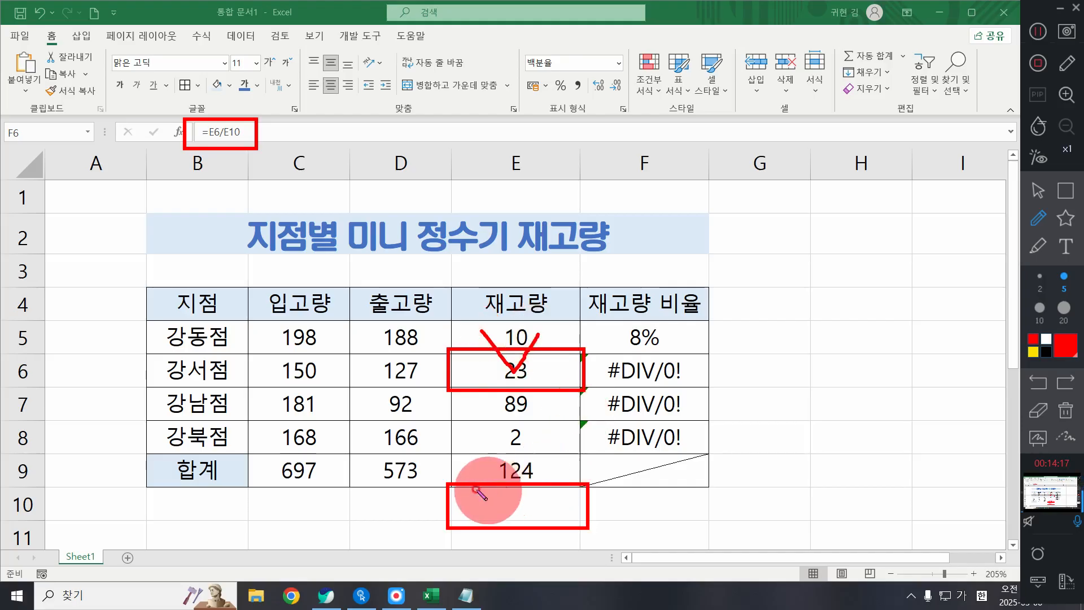
mouse_move(464, 479)
left_mouse_down()
mouse_move(490, 508)
mouse_move(500, 478)
left_mouse_up()
left_click(905, 576)
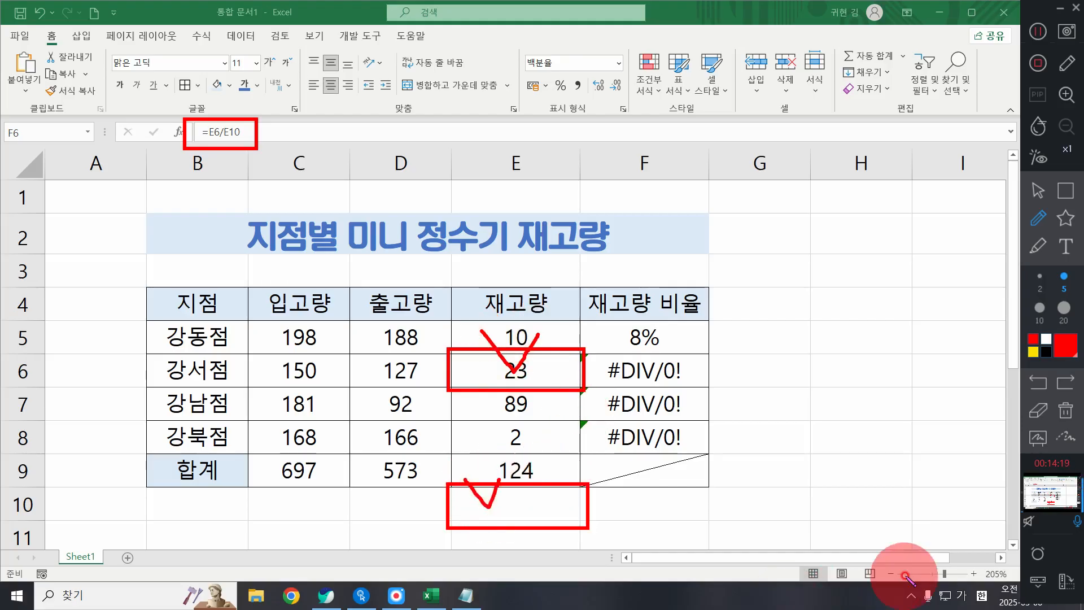
Step: Undo the latest pen marks and erase the red rectangle around E10
mouse_move(693, 377)
left_mouse_down()
mouse_move(644, 353)
mouse_move(697, 342)
left_mouse_up()
key("ctrl+z")
key("ctrl+z")
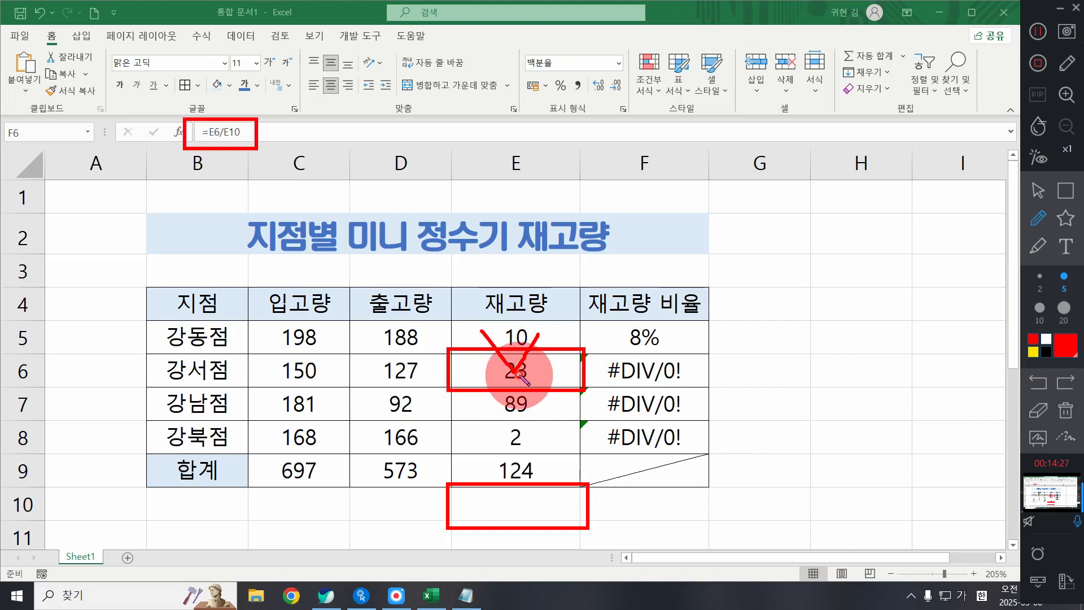
left_click(1037, 411)
left_click(545, 487)
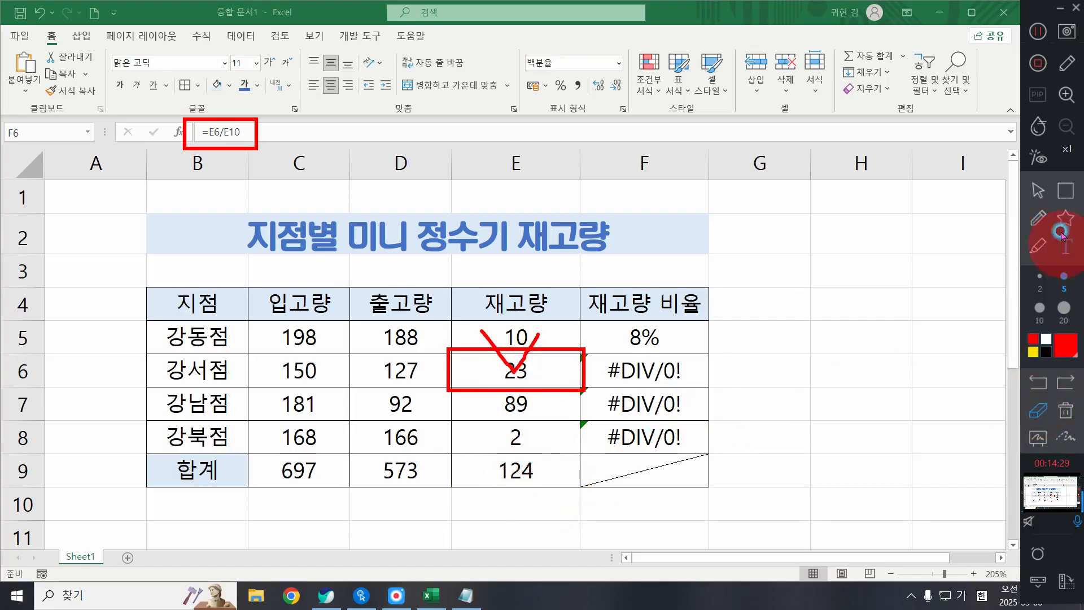
Step: Draw red V-shaped pen marks over E9 and F6, and clear all annotations from the sheet
left_click(1065, 191)
left_click(1039, 219)
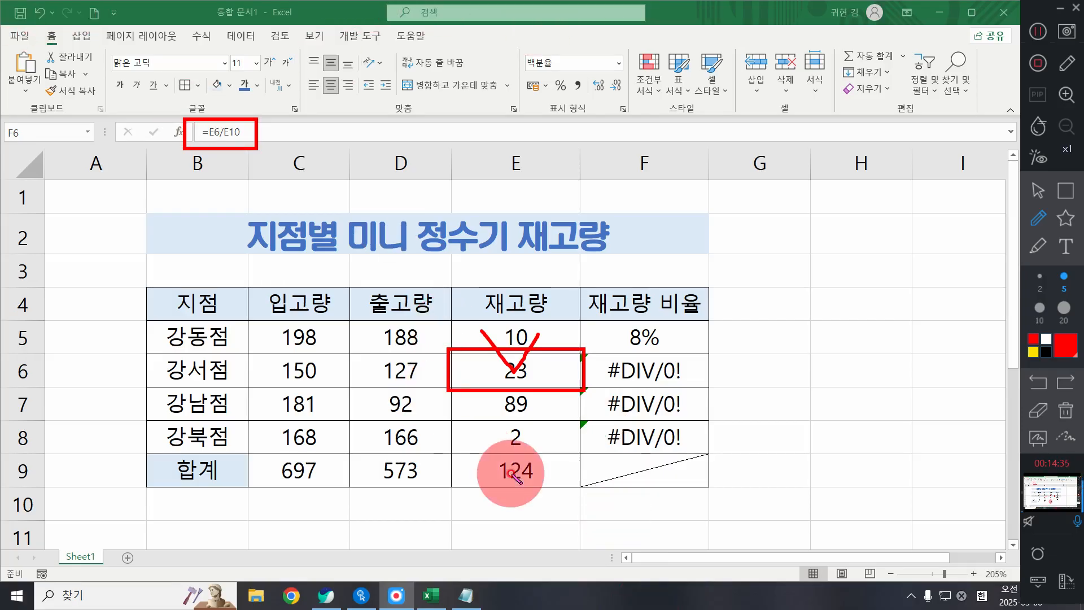
mouse_move(508, 429)
left_mouse_down()
mouse_move(520, 448)
mouse_move(520, 437)
left_mouse_up()
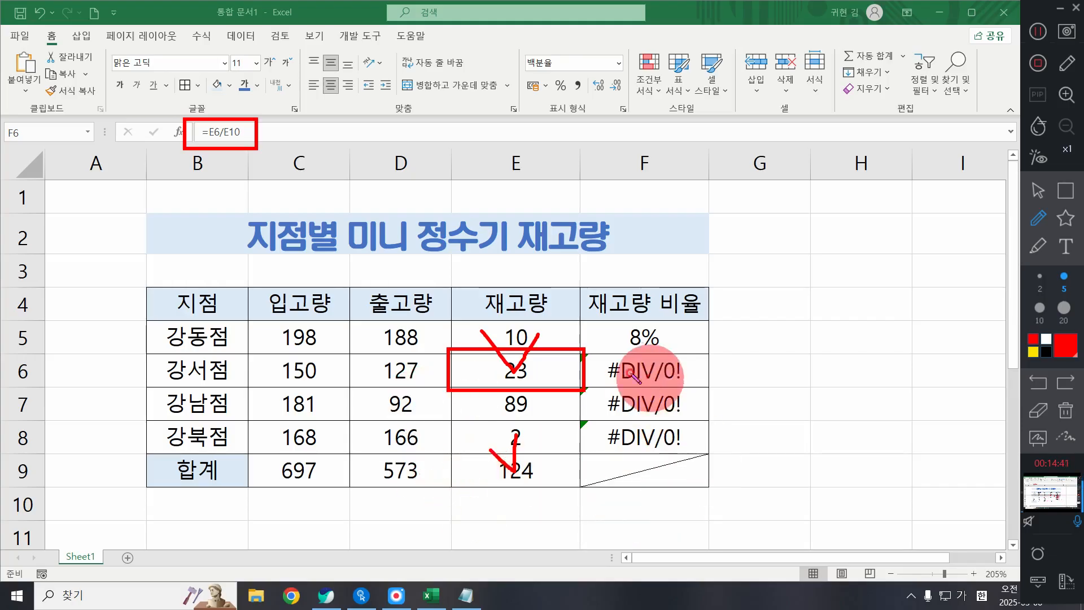
left_click_drag(613, 349, 637, 342)
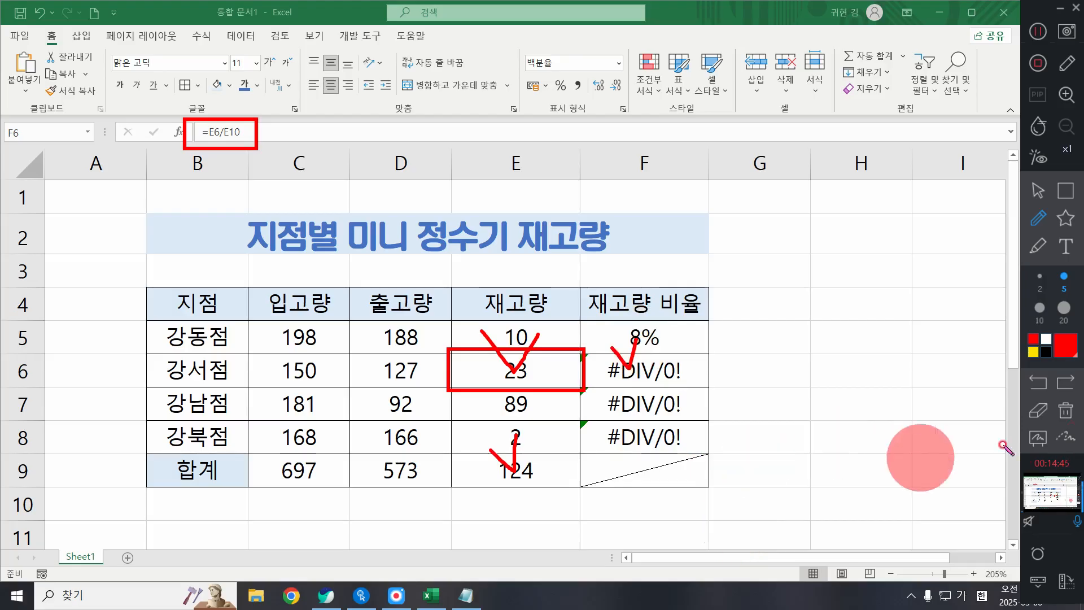
left_click(1068, 409)
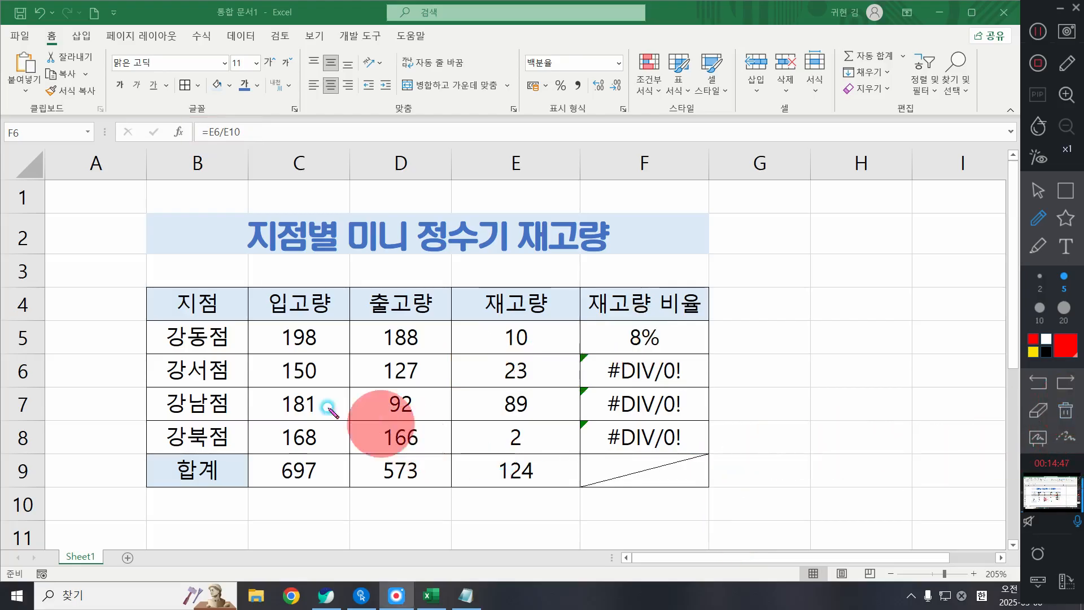
Step: Circle the 재고량 total in E9 with the red pen and draw a red X beside it
mouse_move(531, 460)
left_mouse_down()
mouse_move(508, 490)
mouse_move(536, 471)
left_mouse_up()
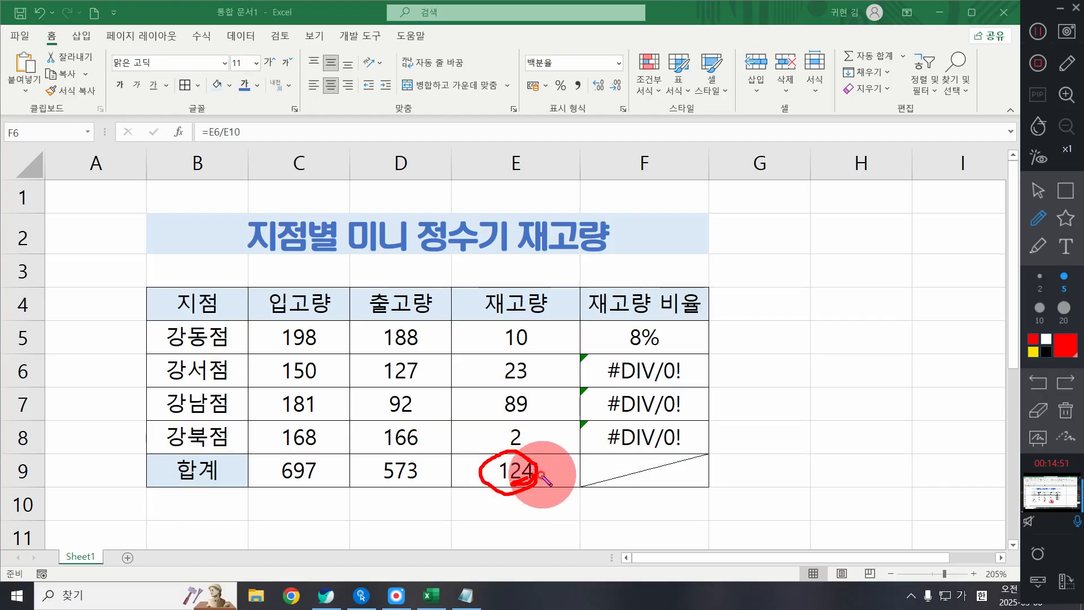
left_click_drag(541, 446, 576, 500)
left_click_drag(576, 429, 537, 486)
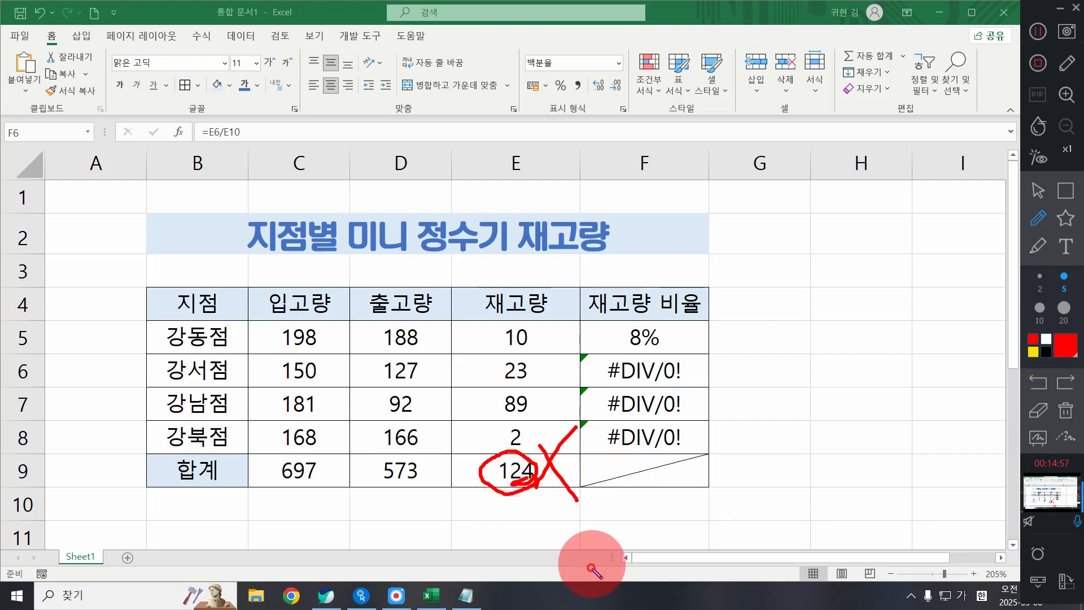
Step: Draw red downward pen marks beside the 재고량 values from row 6 to the total in row 9, and clear all annotations
left_click_drag(471, 349, 497, 350)
mouse_move(450, 437)
left_mouse_down()
mouse_move(472, 469)
mouse_move(472, 447)
left_mouse_up()
left_click_drag(468, 394, 477, 389)
left_click_drag(440, 460, 489, 416)
mouse_move(445, 453)
left_mouse_down()
mouse_move(455, 472)
mouse_move(464, 434)
left_mouse_up()
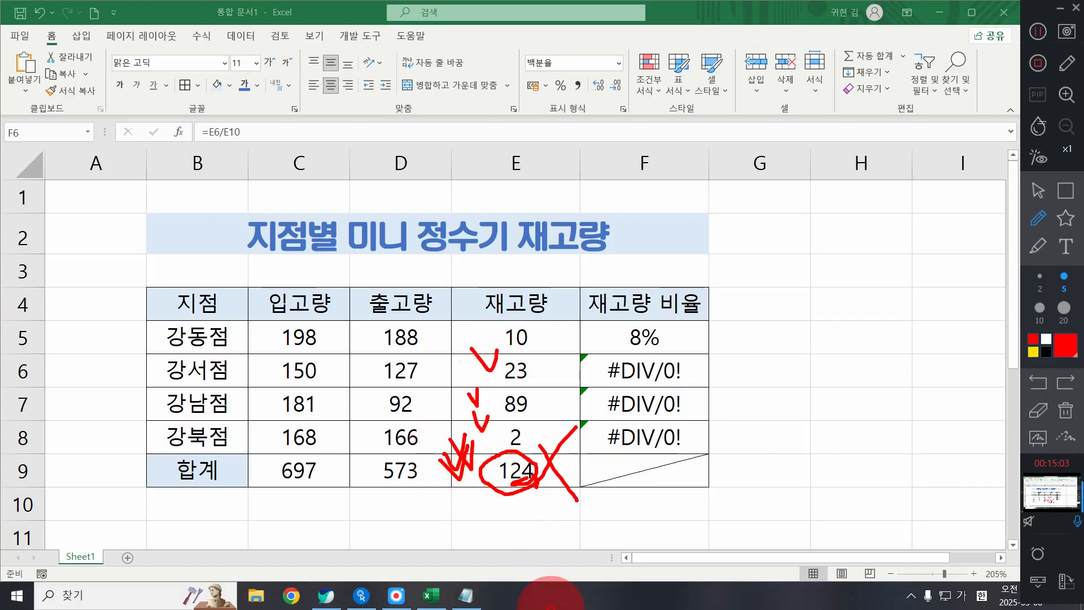
left_click(1065, 411)
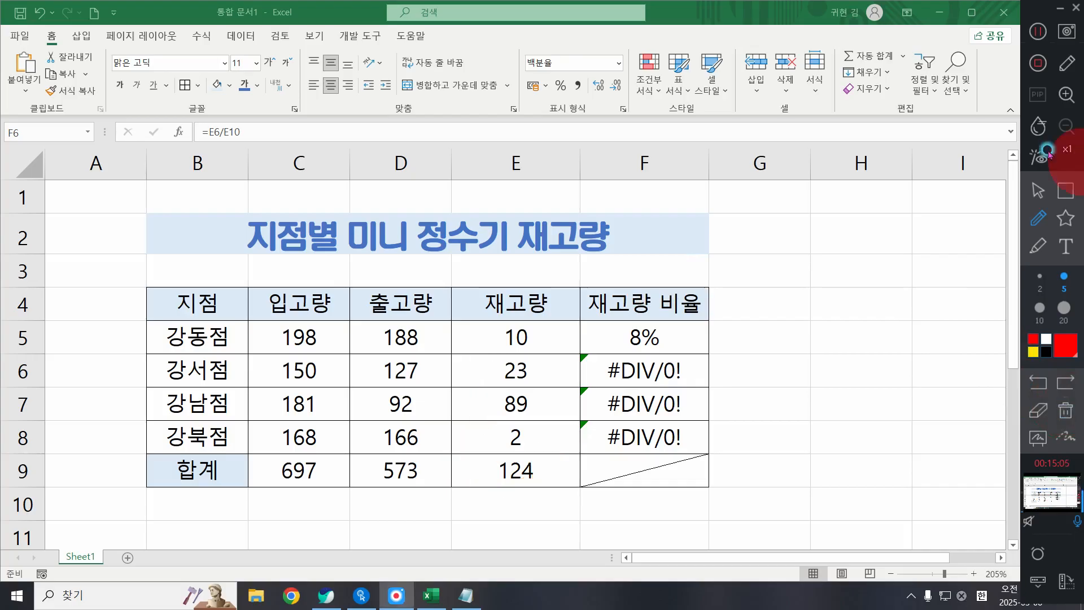
left_click(1037, 191)
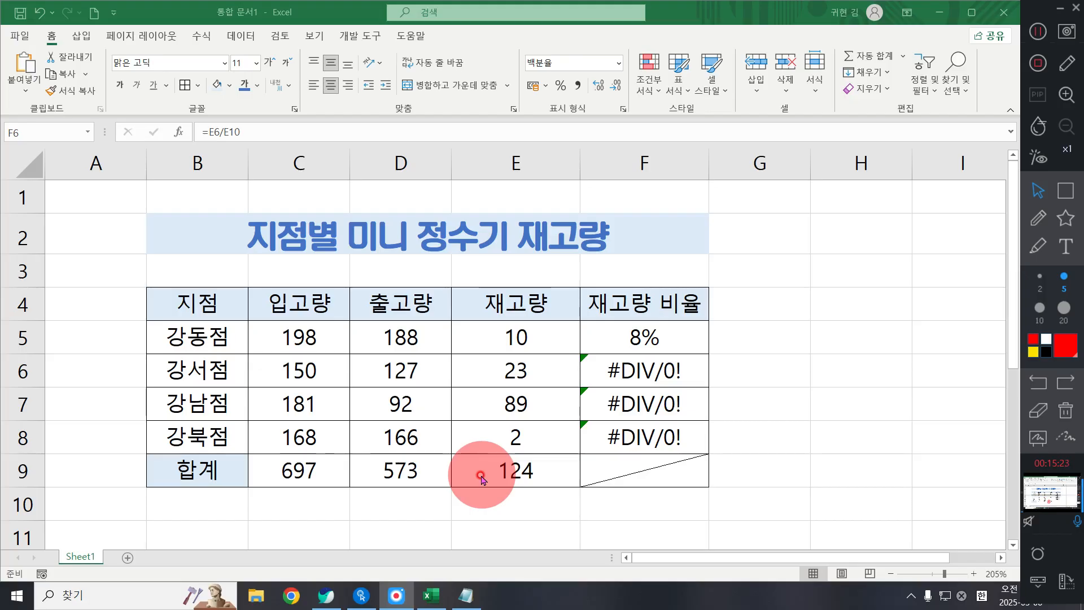
Step: Delete the copied 재고량 비율 formulas from F5:F8
left_click(661, 346)
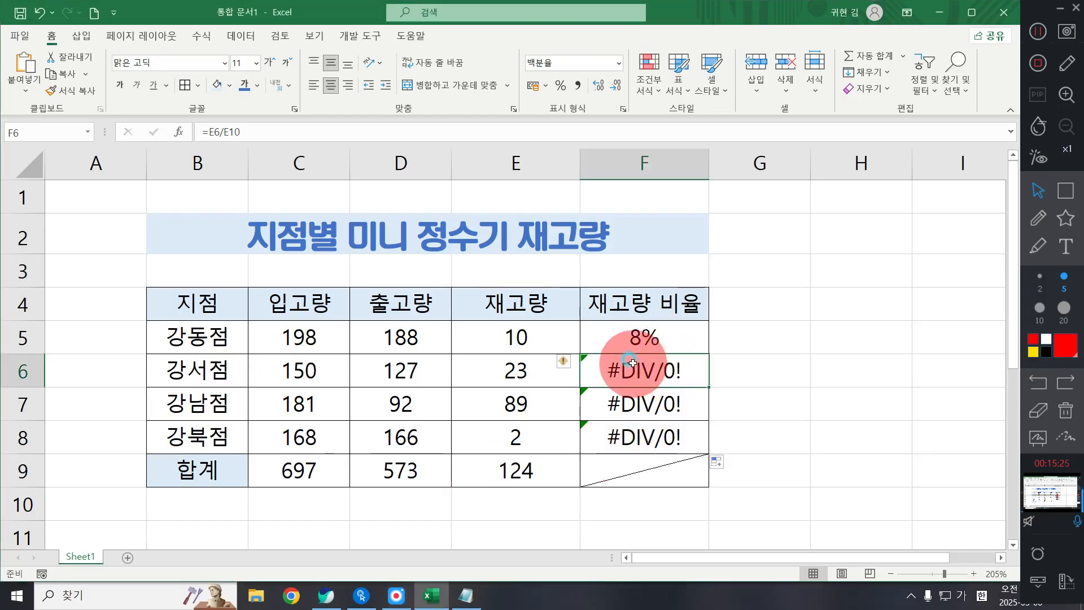
left_click_drag(630, 336, 638, 446)
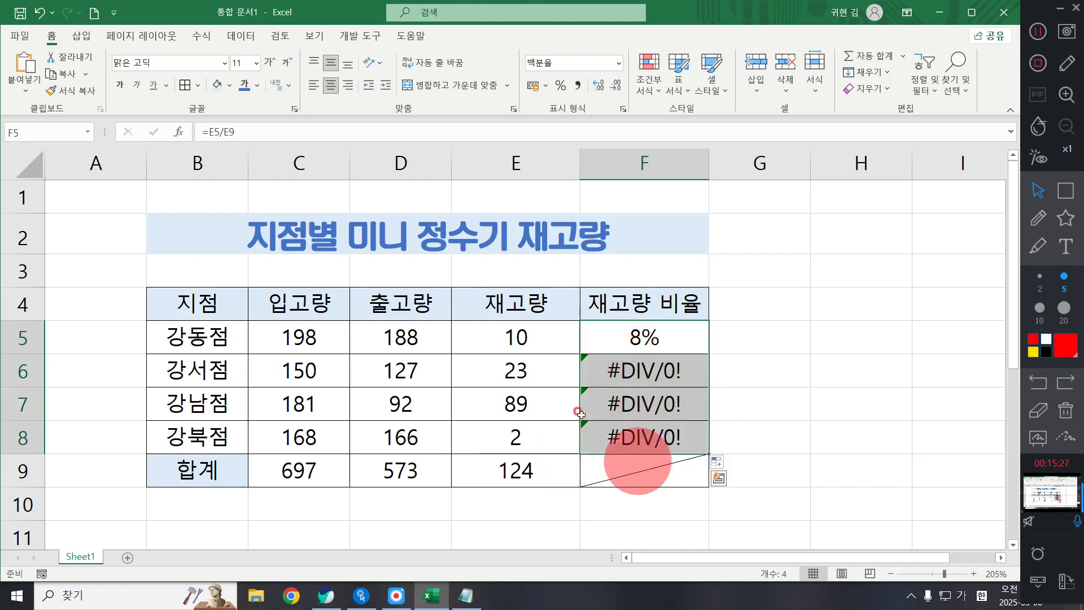
left_click(632, 335)
left_click(646, 366)
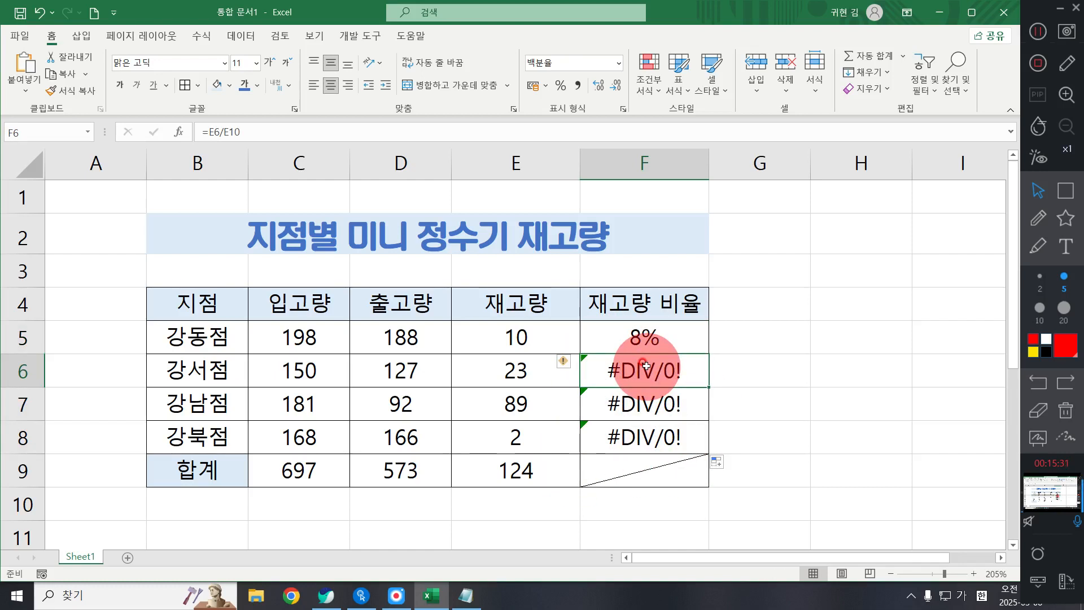
left_click_drag(644, 337, 640, 436)
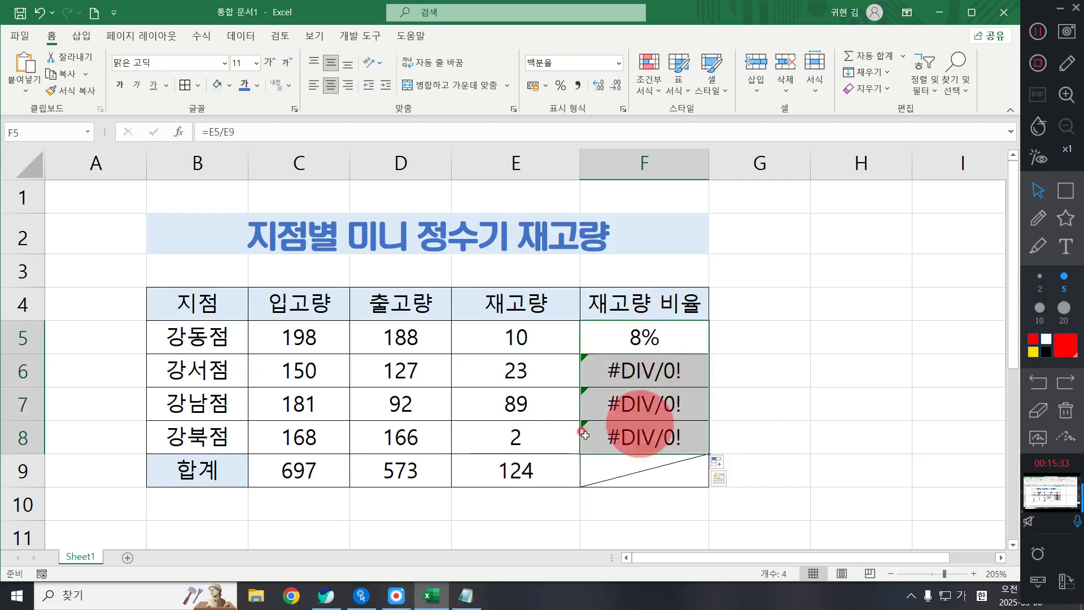
key("Delete")
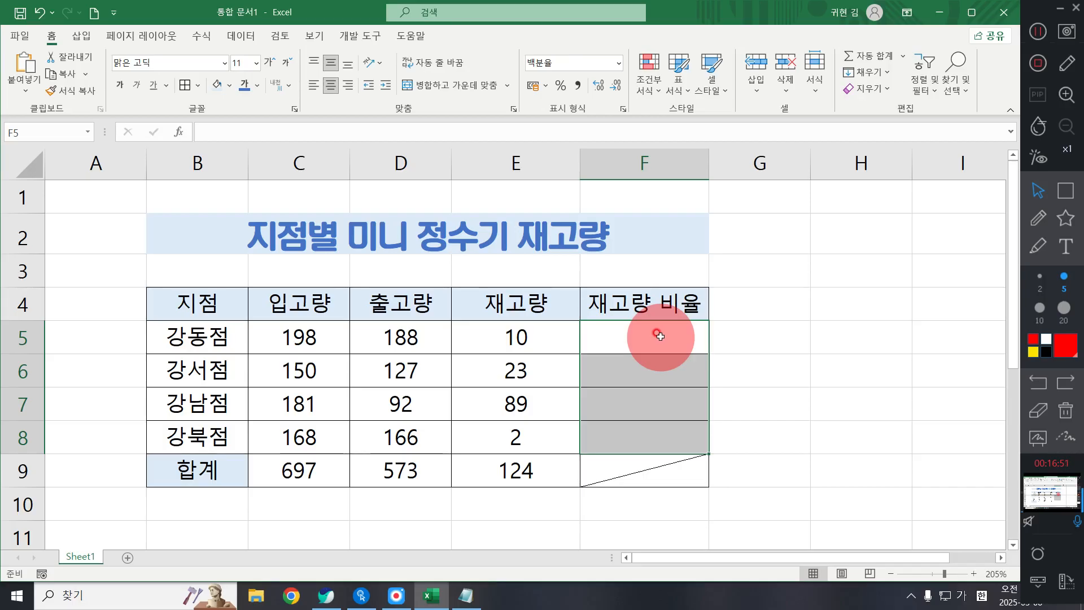
Step: Enter the formula =E5/$E$9 in F5, fixing the 재고량 total as an absolute reference
left_click(659, 336)
left_click(1037, 32)
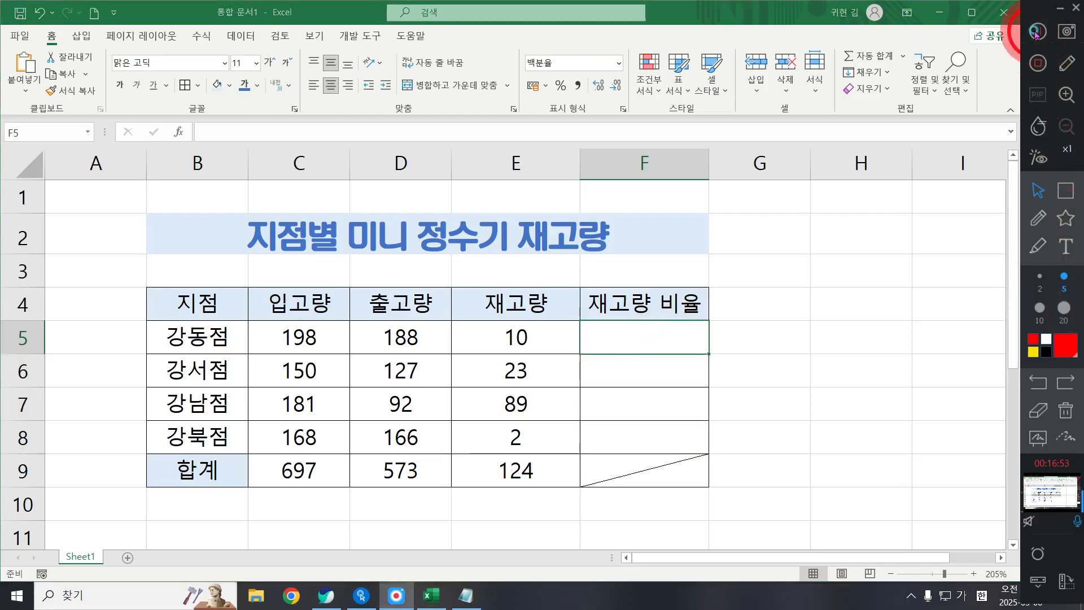
left_click(672, 333)
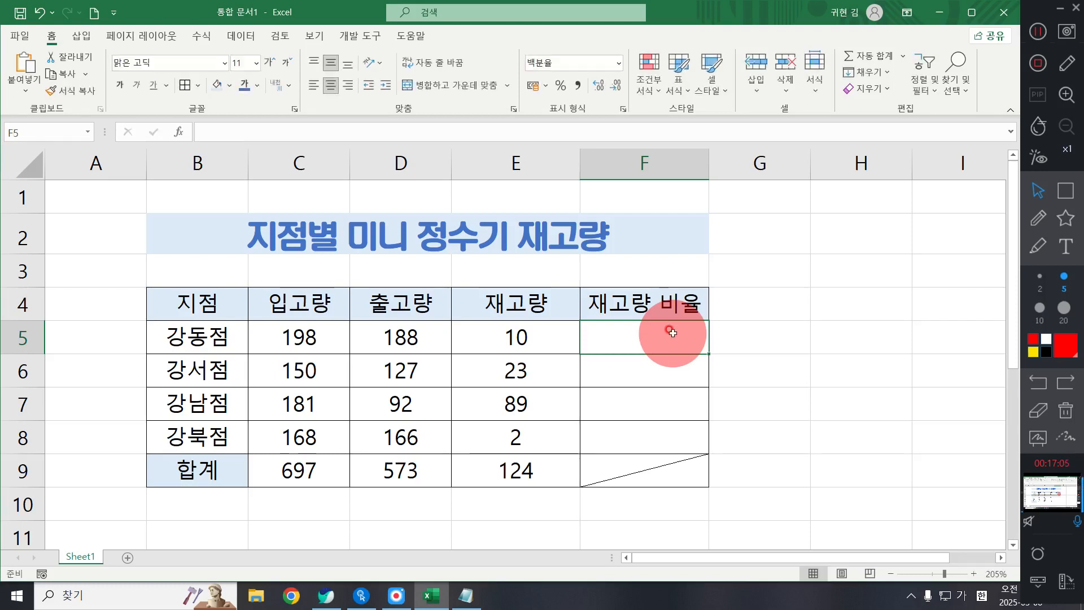
type("=")
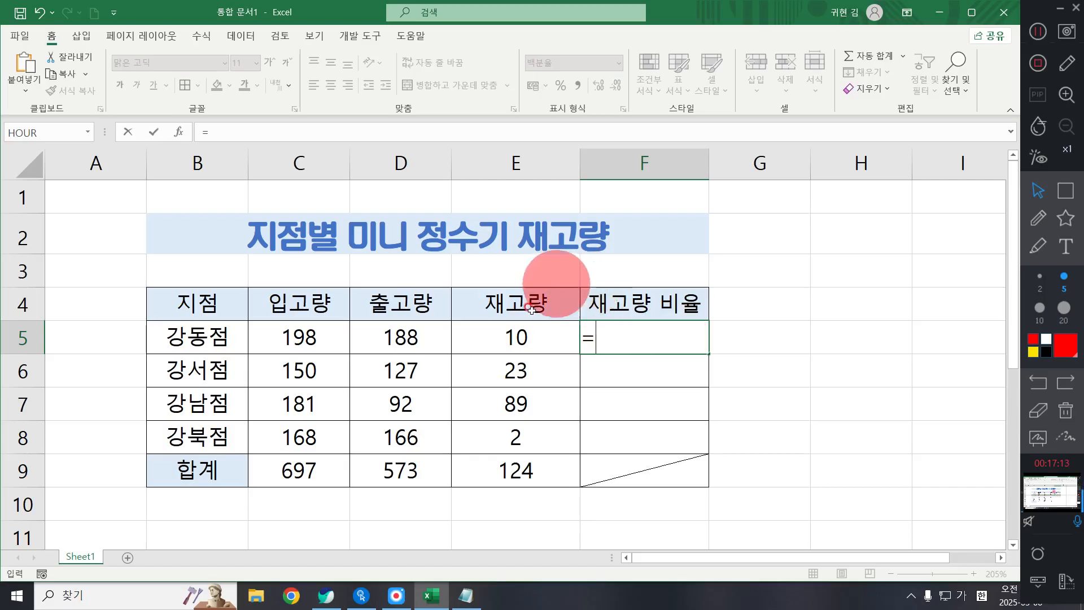
left_click(518, 336)
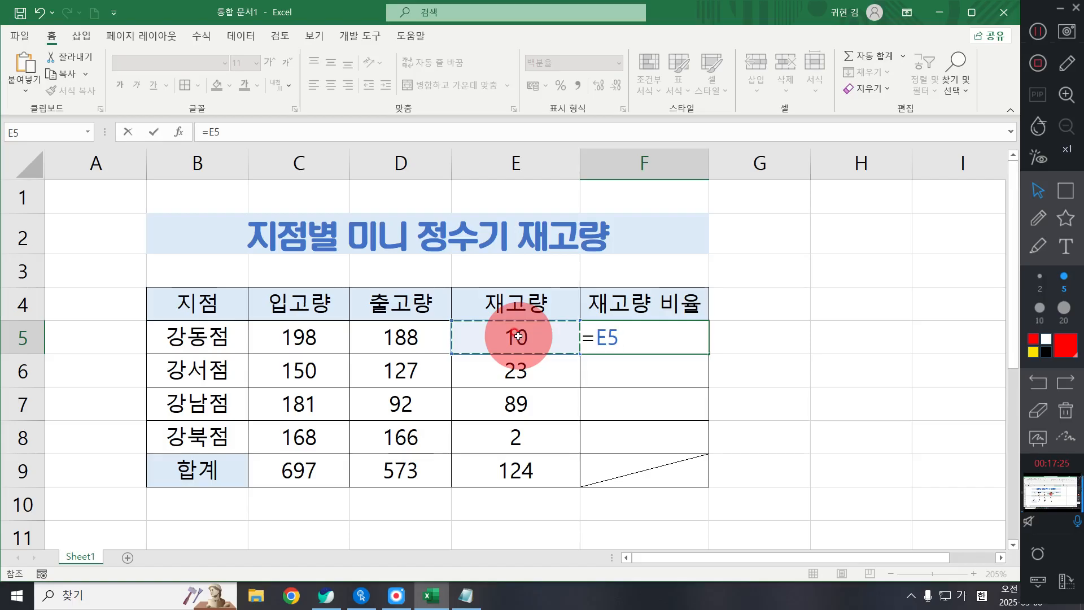
type("/")
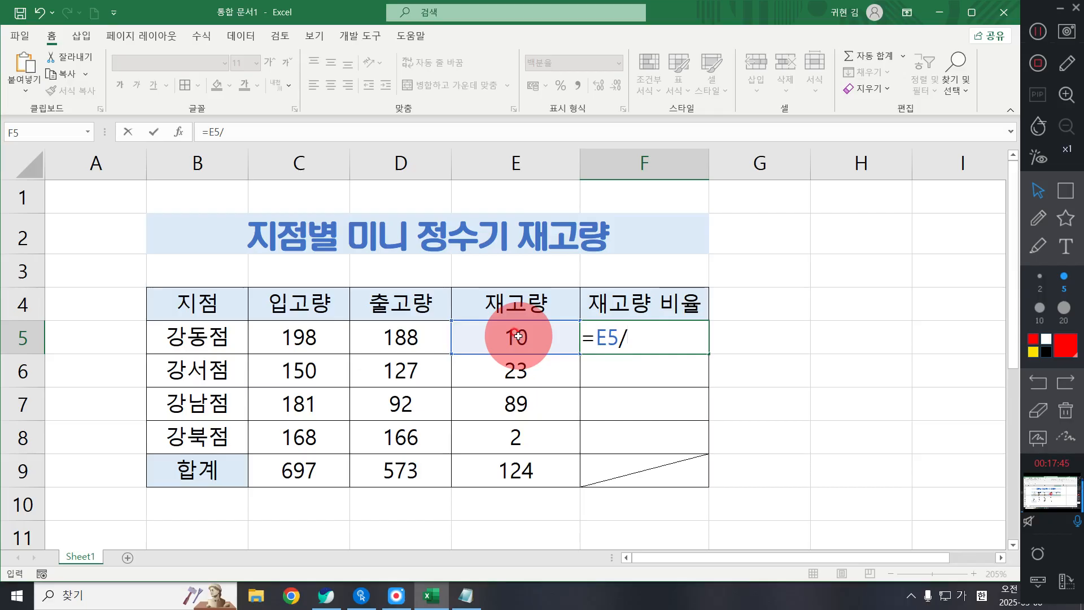
left_click(504, 469)
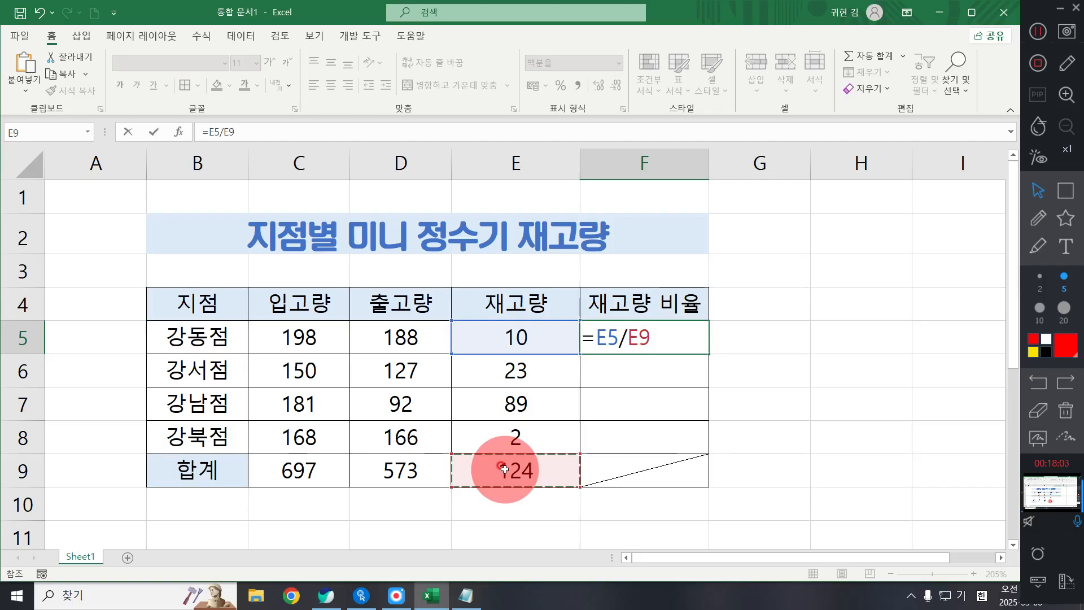
key("F4")
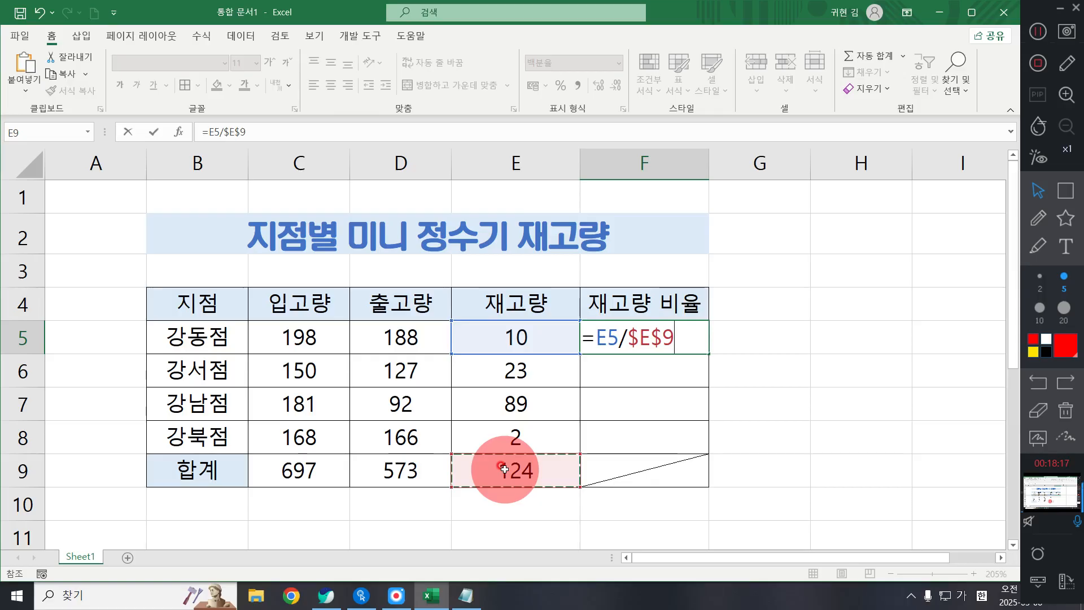
key("Return")
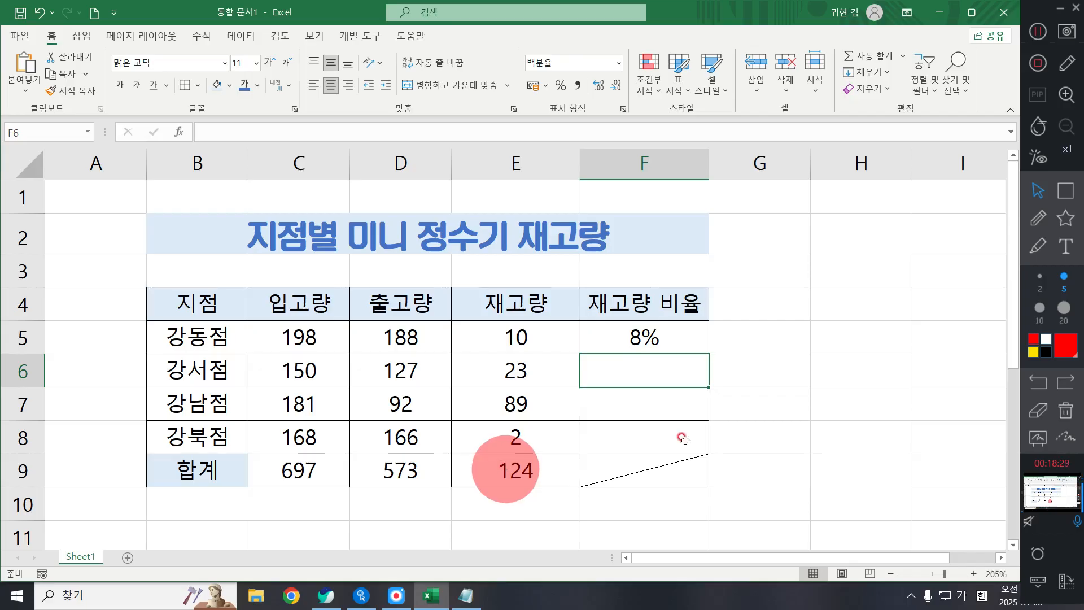
Step: Copy the F5 ratio formula down to F8 for the remaining branches
left_click(666, 342)
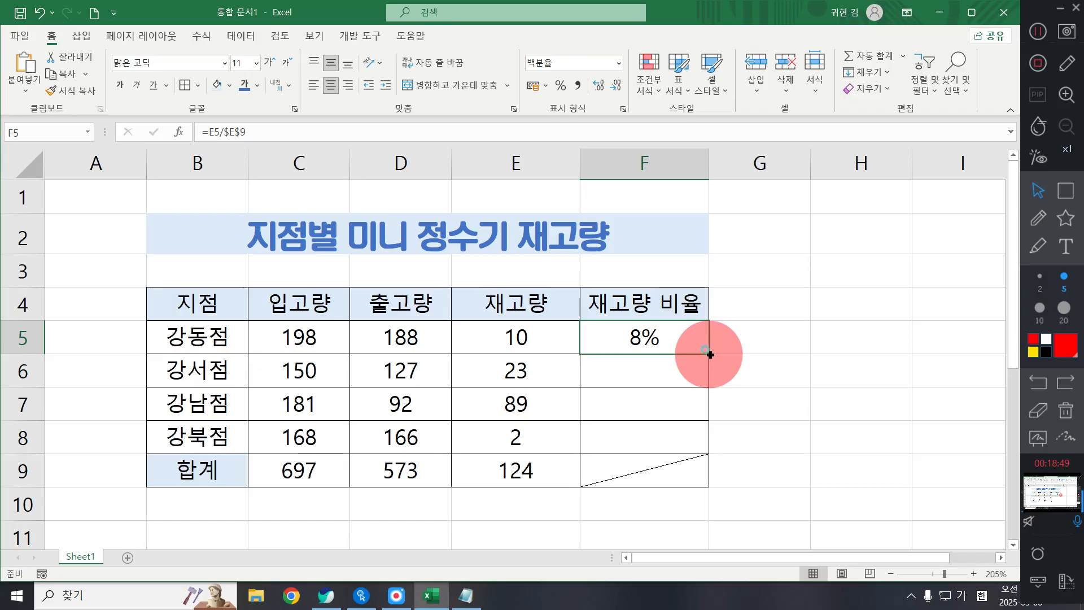
left_click_drag(710, 355, 704, 448)
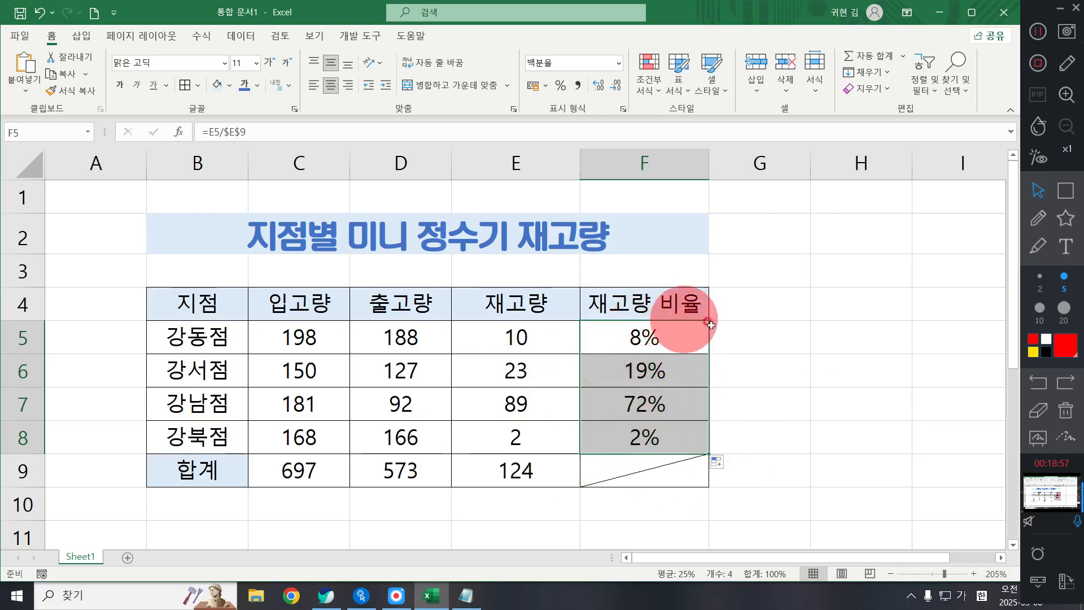
left_click(783, 422)
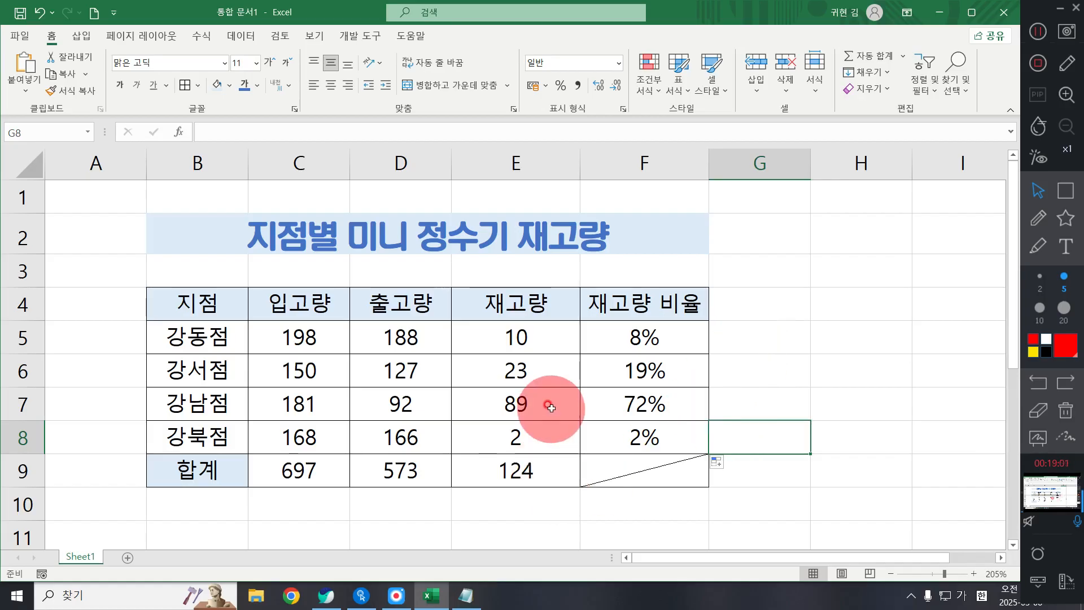
left_click(834, 361)
left_click(277, 333)
left_click_drag(384, 443, 395, 443)
left_click(462, 483)
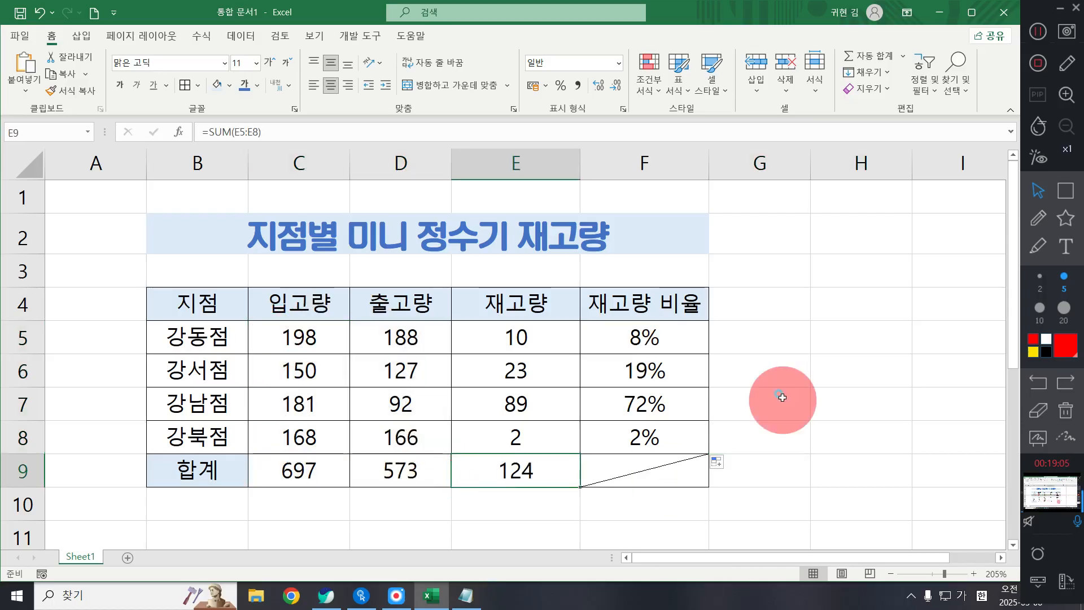
left_click(770, 391)
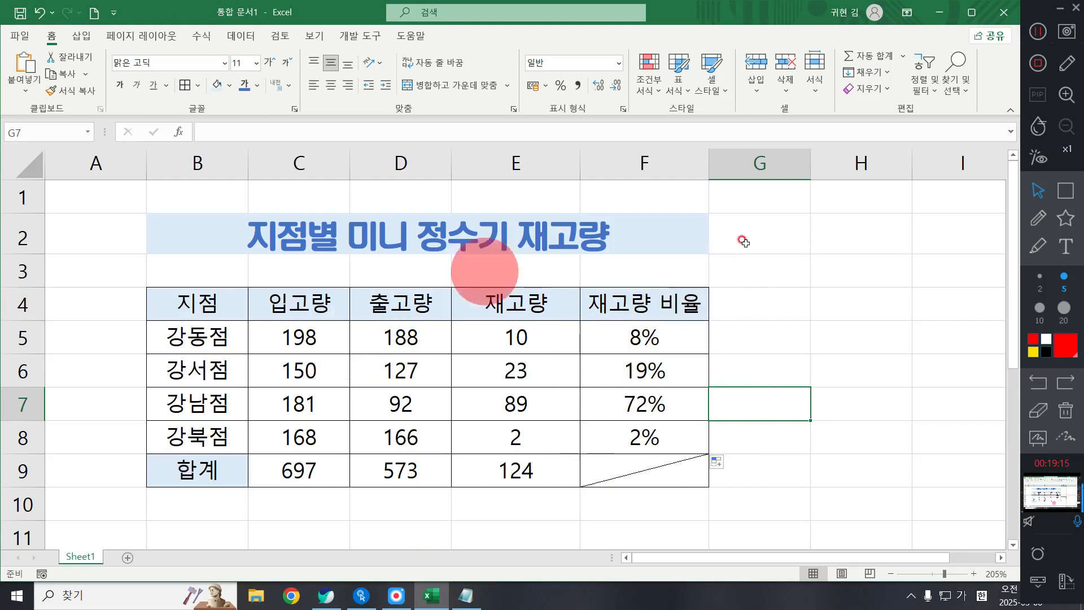
Step: Draw a red rectangle around the ratios in F5:F8 and a red arrow from F5 toward D5, and clear the annotations
left_click(1065, 191)
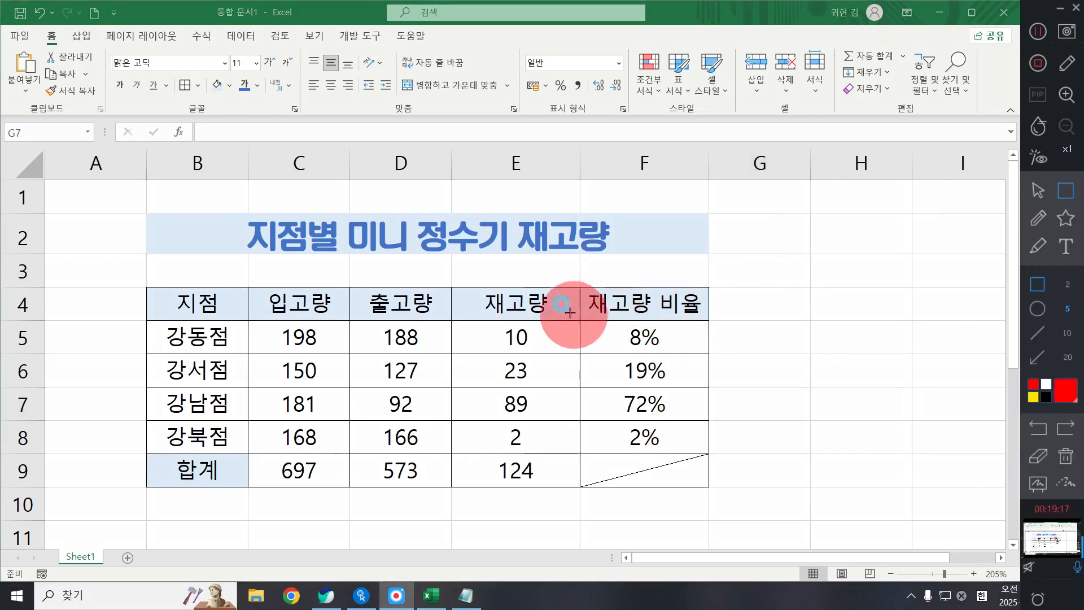
mouse_move(566, 310)
left_mouse_down()
mouse_move(672, 443)
mouse_move(727, 473)
left_mouse_up()
left_click_drag(242, 436, 567, 518)
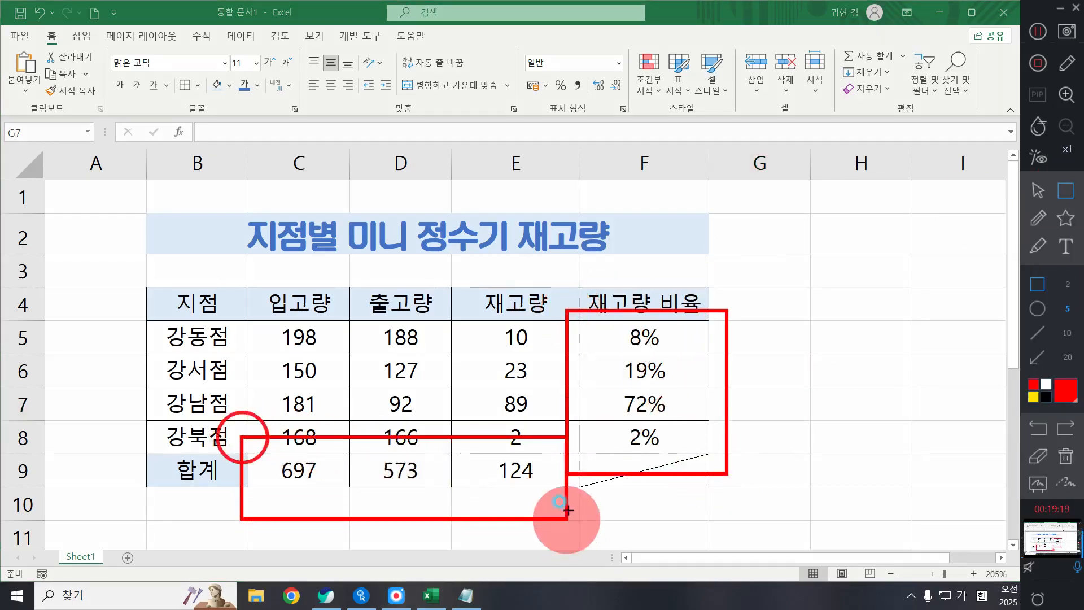
key("ctrl+z")
left_click(1036, 357)
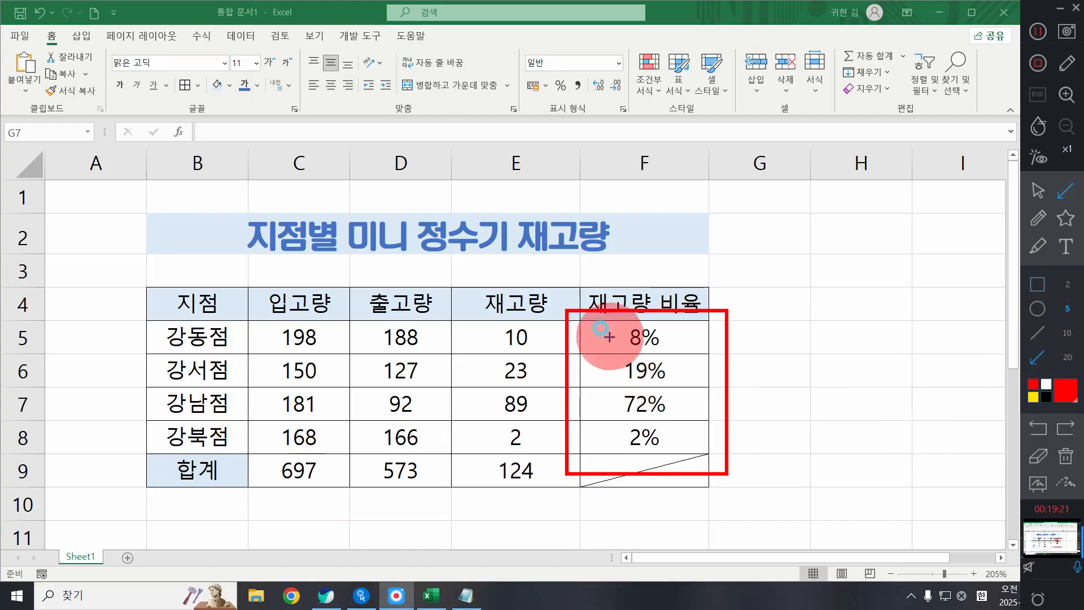
left_click_drag(606, 337, 431, 345)
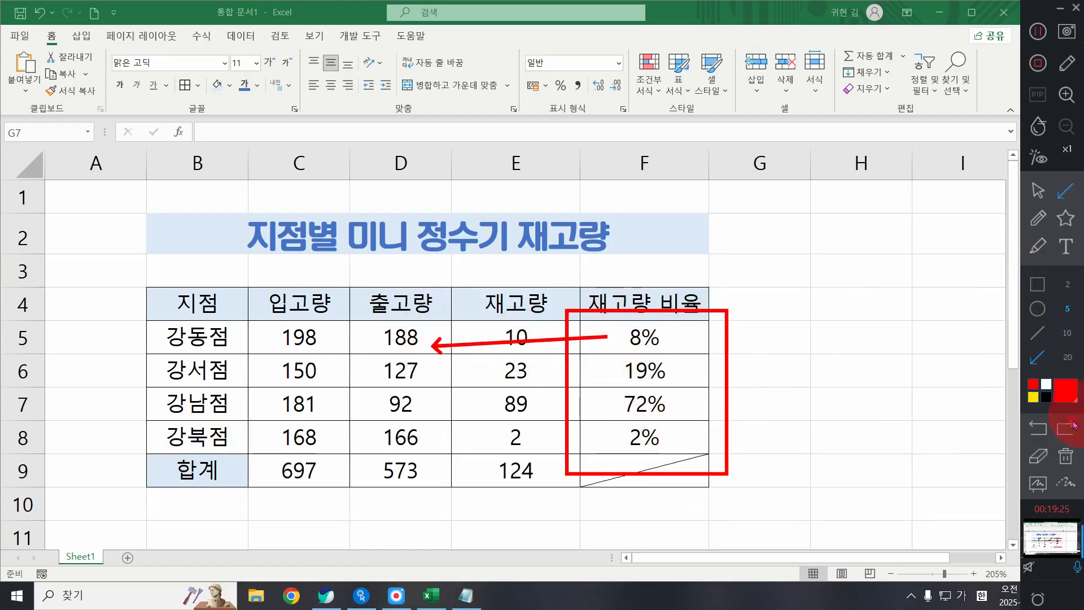
left_click(1065, 455)
left_click(1037, 190)
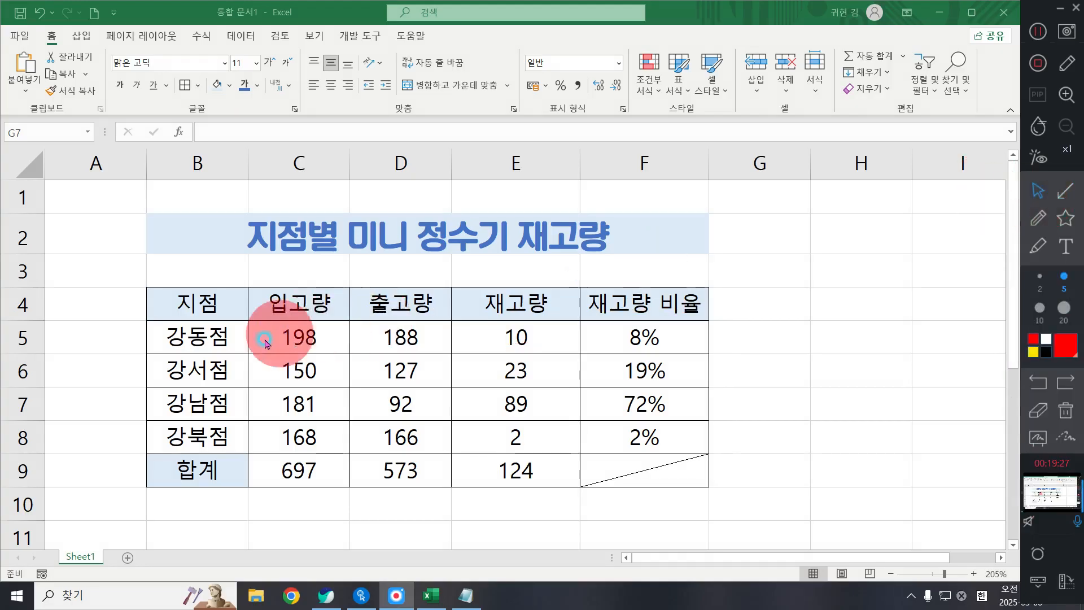
Step: Set the 강동점 입고량 in C5 to 220 and close the screen magnifier
left_click(298, 343)
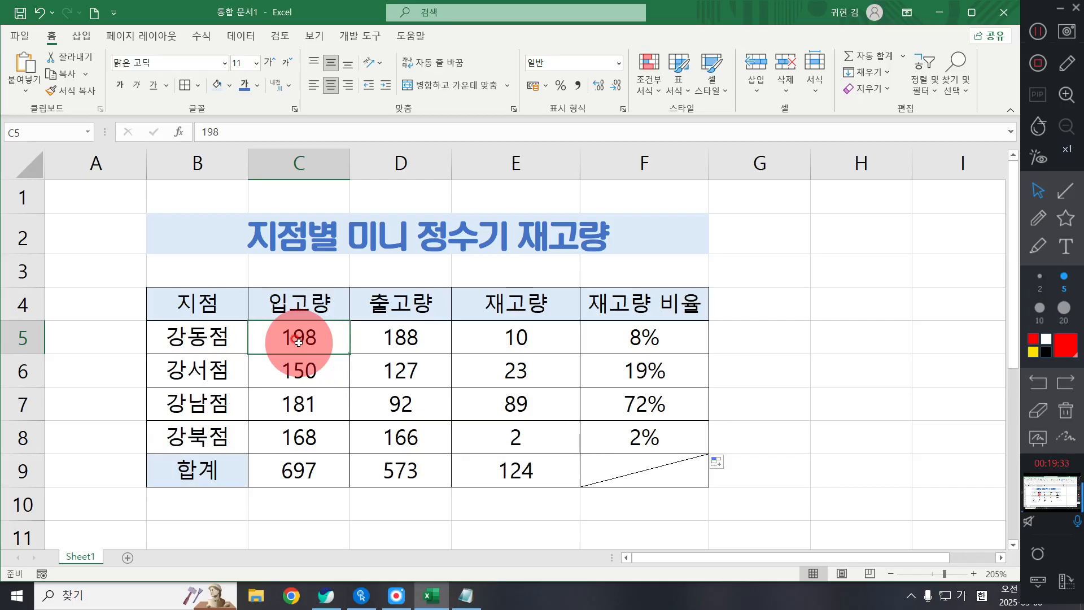
type("220")
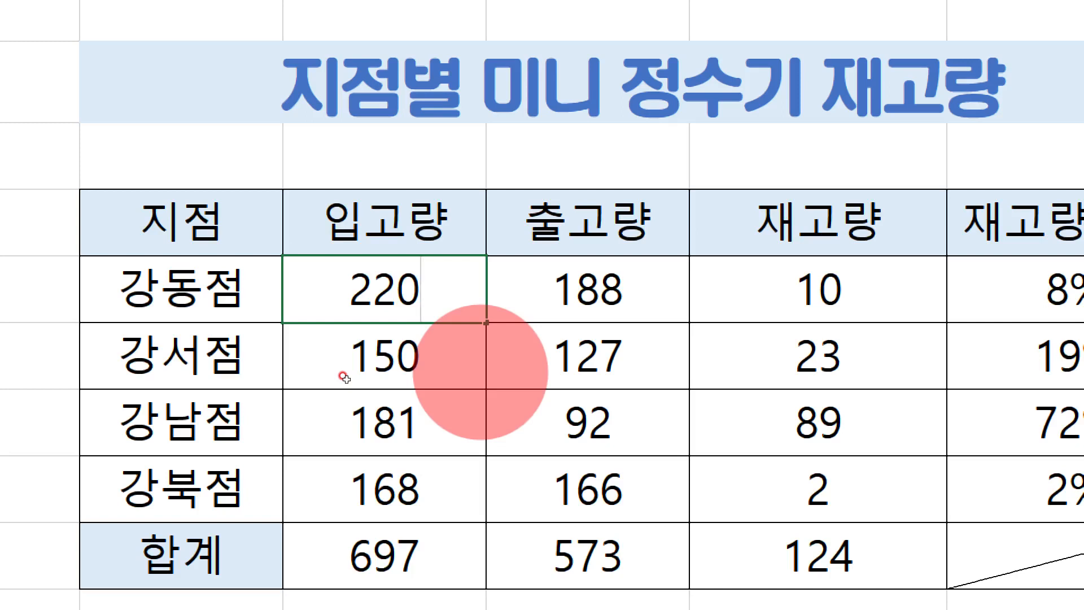
key("Return")
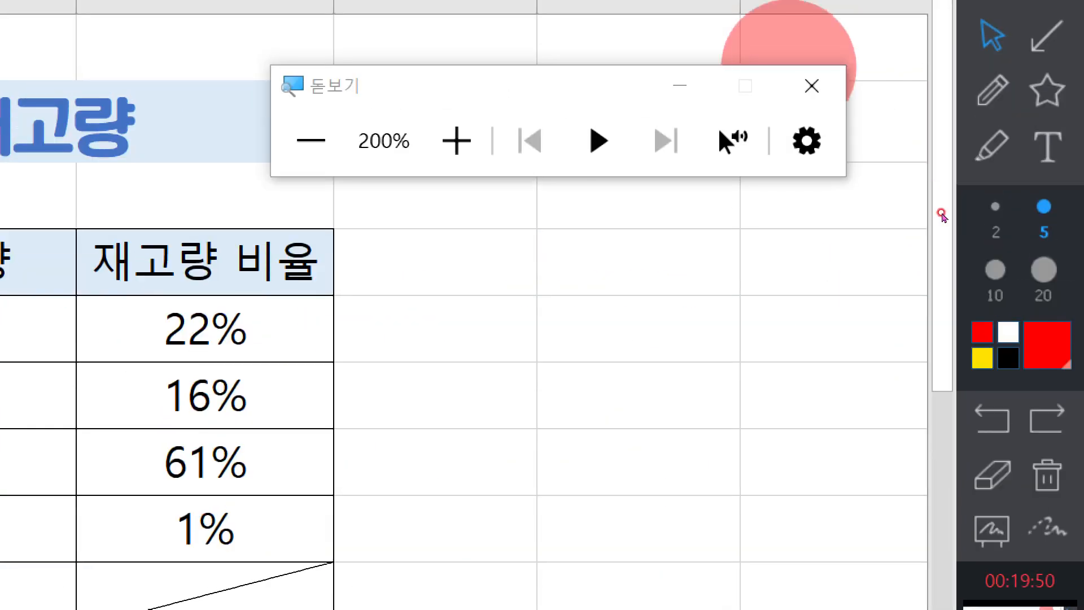
left_click(813, 86)
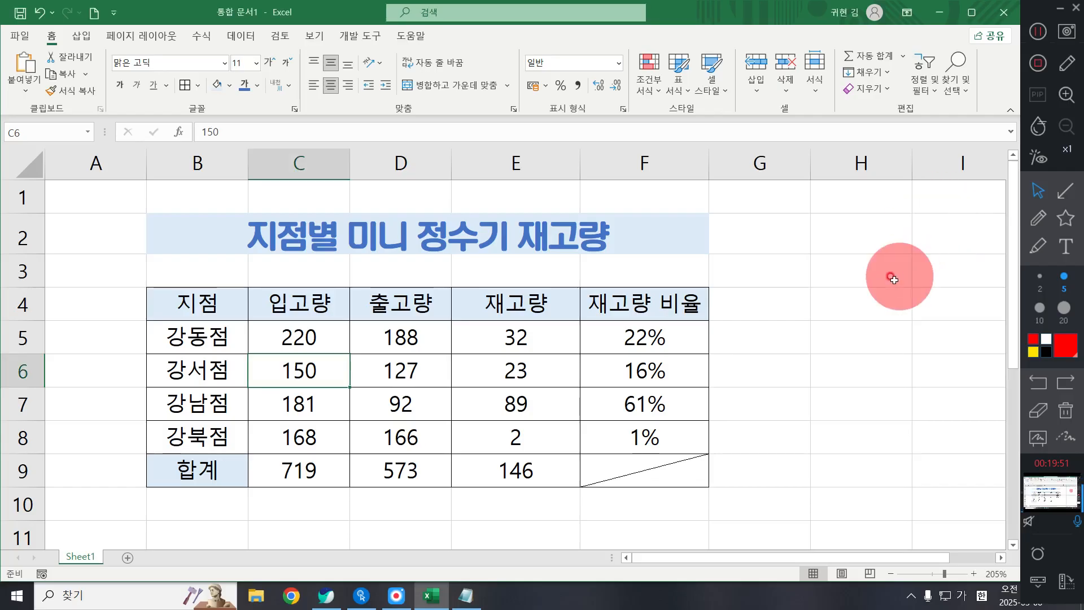
Step: Draw red rectangles around the 강동점 재고량 and ratio in E5 and F5 and the totals in C9 and E9
left_click(1065, 191)
left_click(1037, 284)
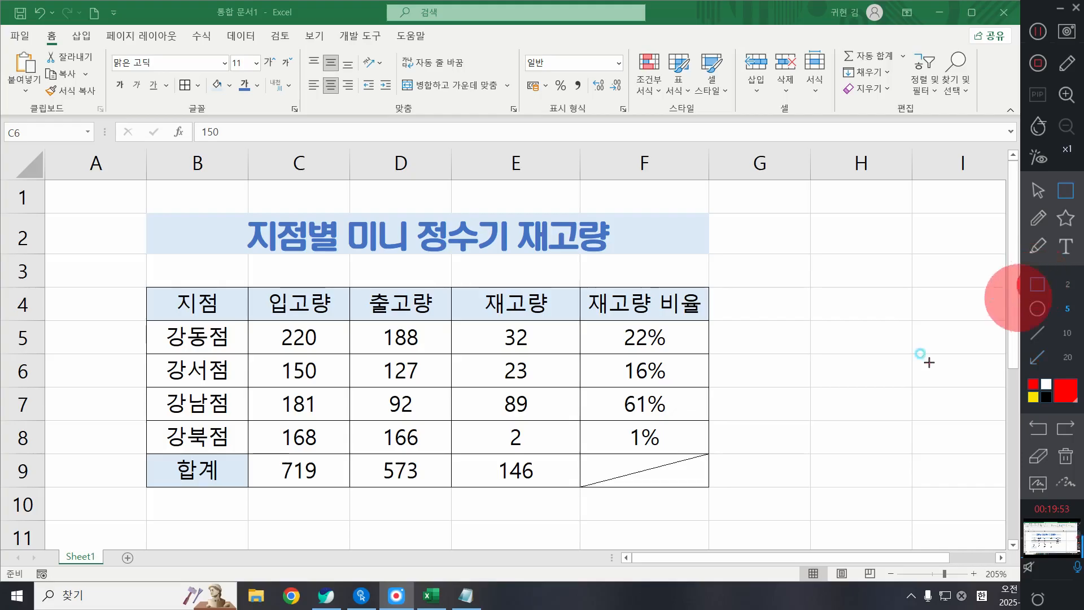
left_click_drag(444, 311, 591, 363)
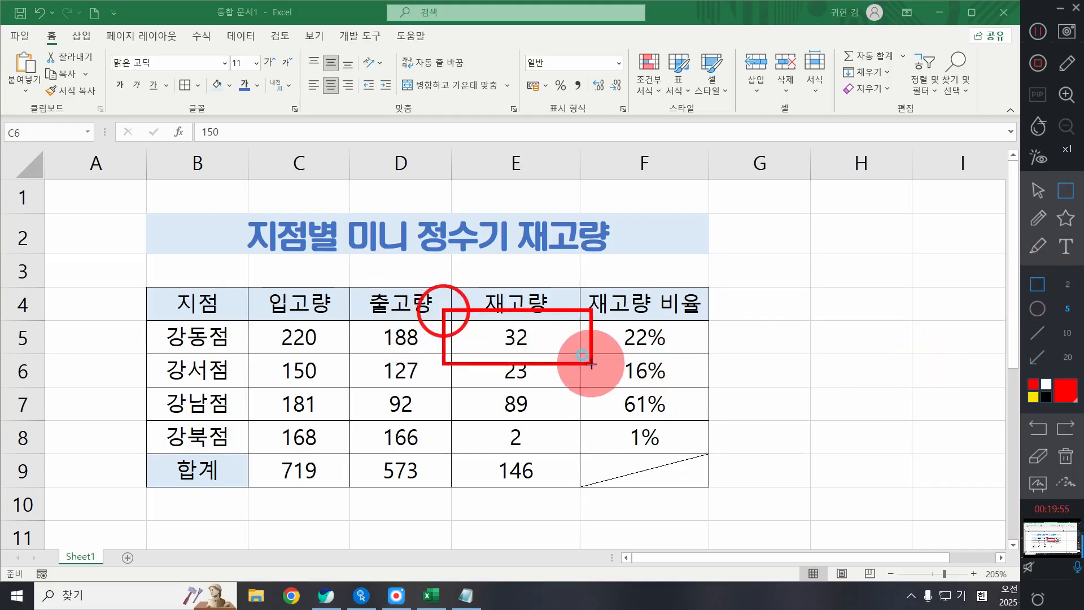
left_click_drag(581, 304, 723, 356)
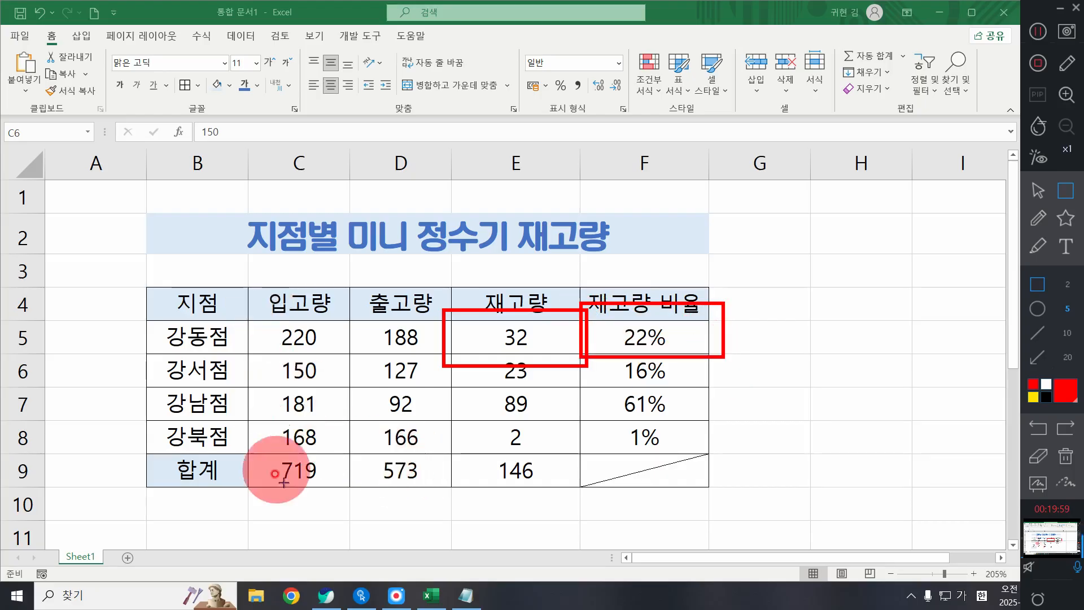
left_click_drag(254, 455, 349, 484)
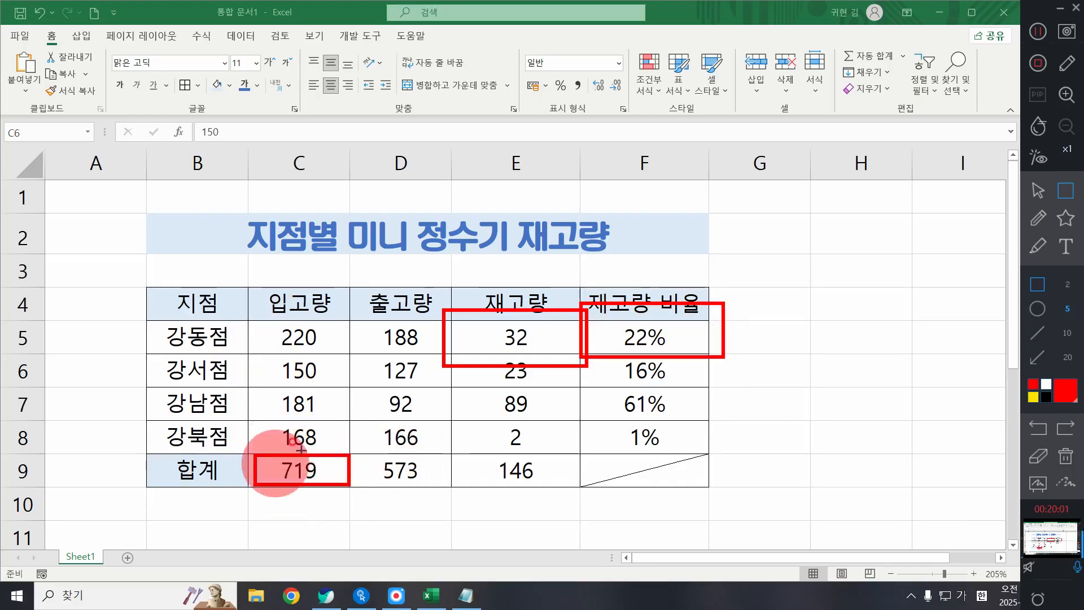
left_click_drag(453, 450, 587, 489)
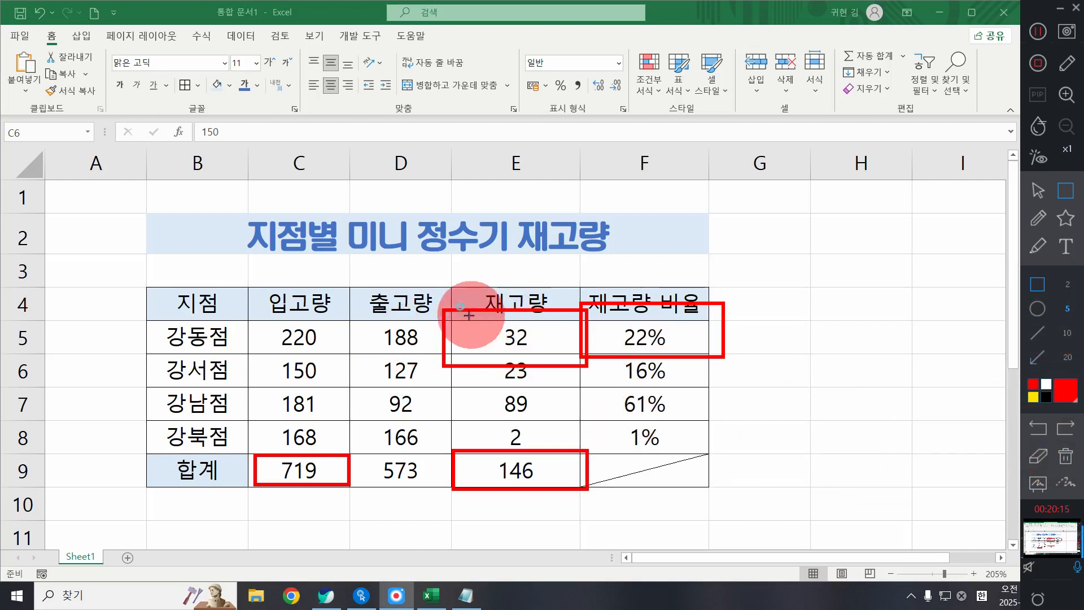
Step: Draw a red rectangle around E5:E9 and a freehand red stroke from E5 toward D7, and clear all annotations
left_click_drag(468, 314, 553, 471)
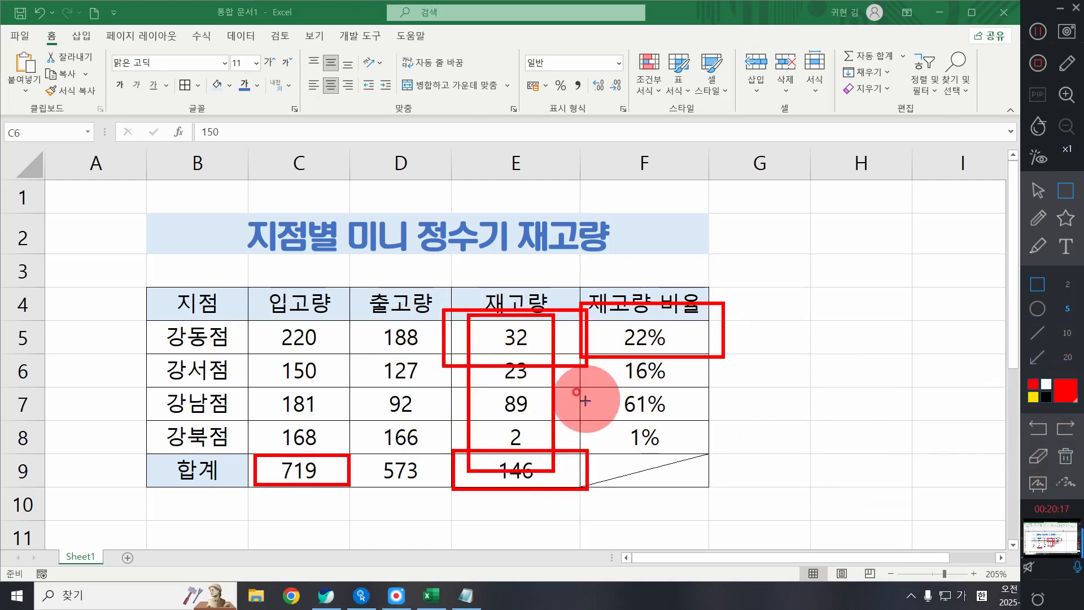
left_click(1037, 218)
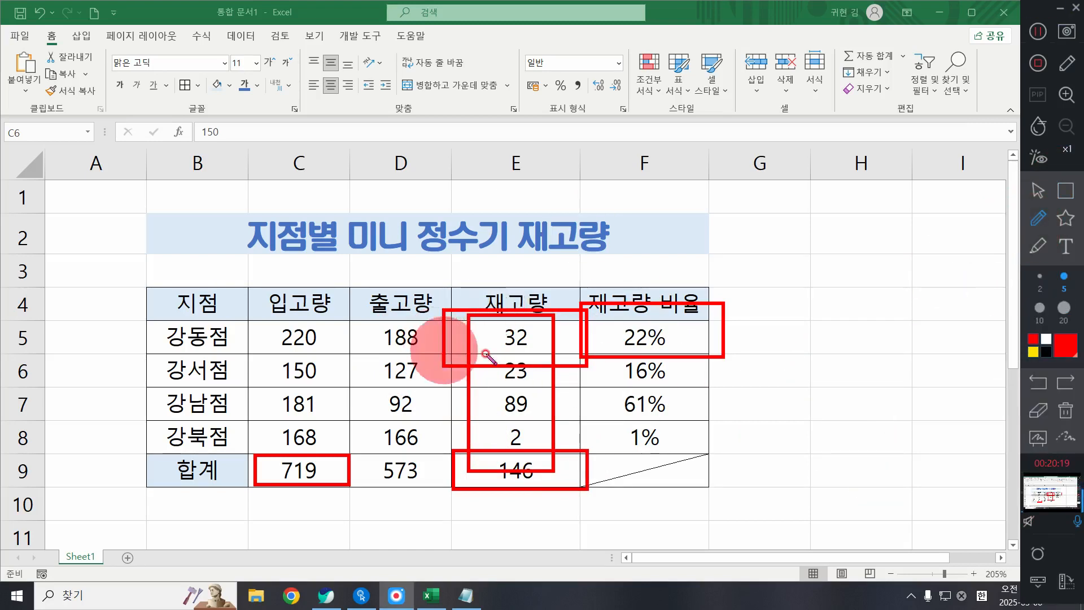
mouse_move(520, 337)
left_mouse_down()
mouse_move(373, 249)
mouse_move(453, 284)
mouse_move(421, 345)
mouse_move(443, 330)
mouse_move(531, 406)
mouse_move(436, 401)
left_mouse_up()
left_click(1065, 411)
left_click(1034, 195)
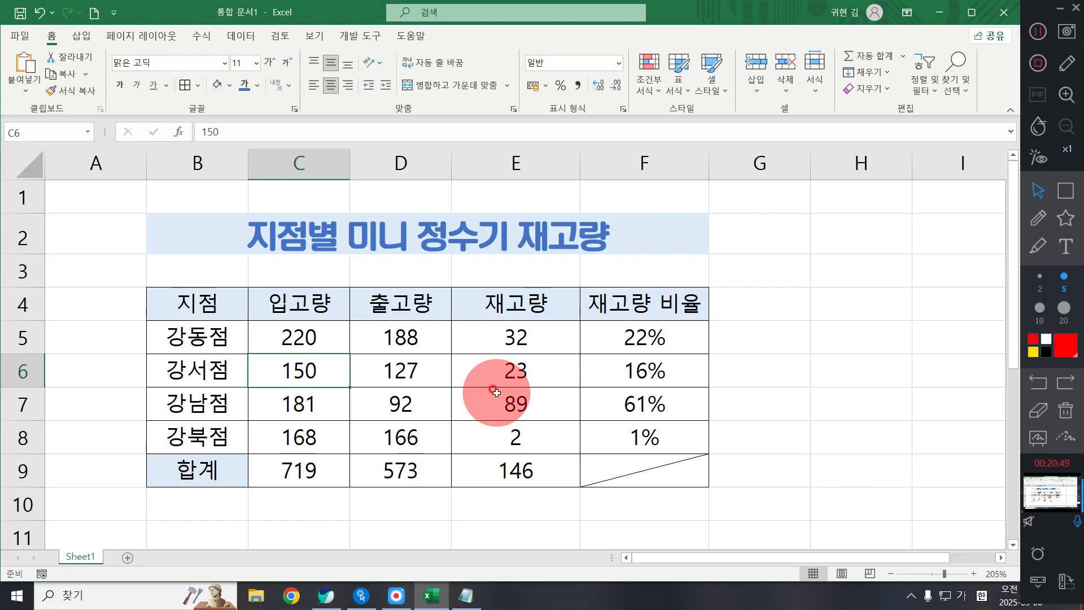
left_click(432, 338)
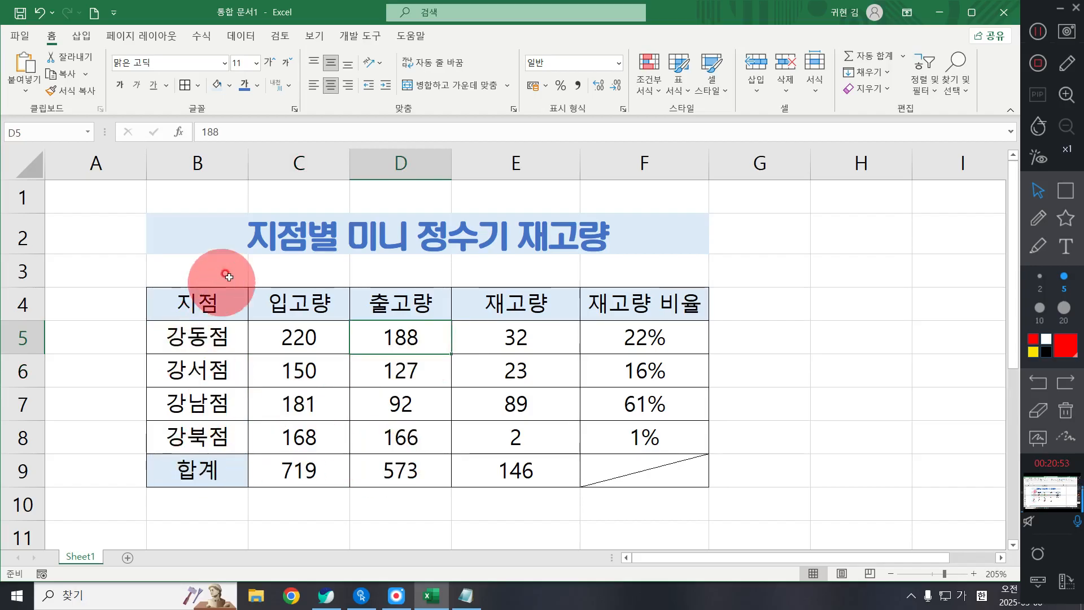
left_click(190, 268)
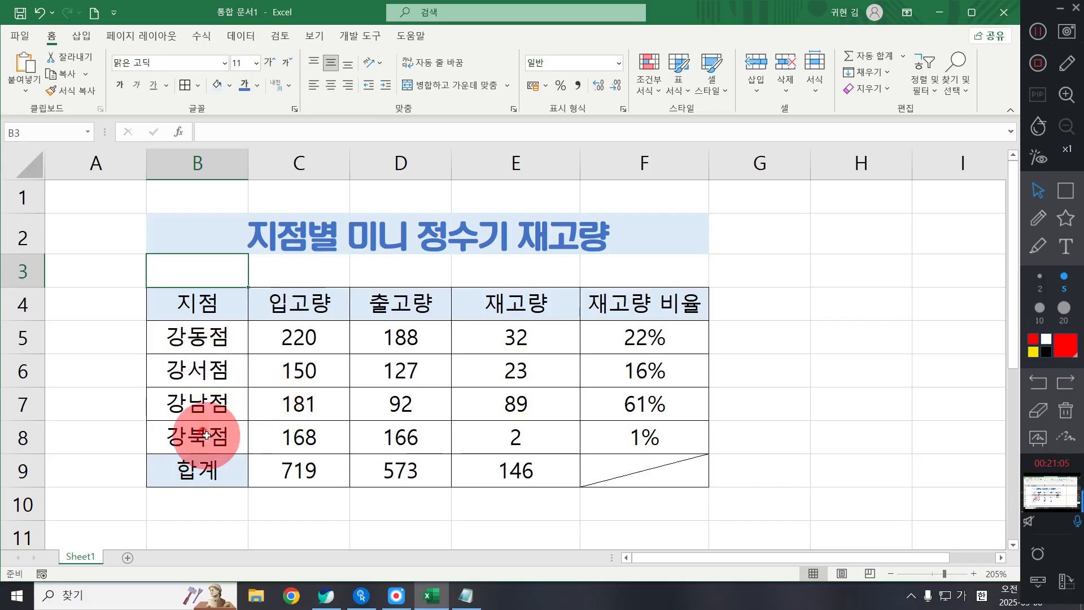
Step: Add a new worksheet and enter the title 지점별 미니 전기밭솥 판매량 in B2
left_click(129, 559)
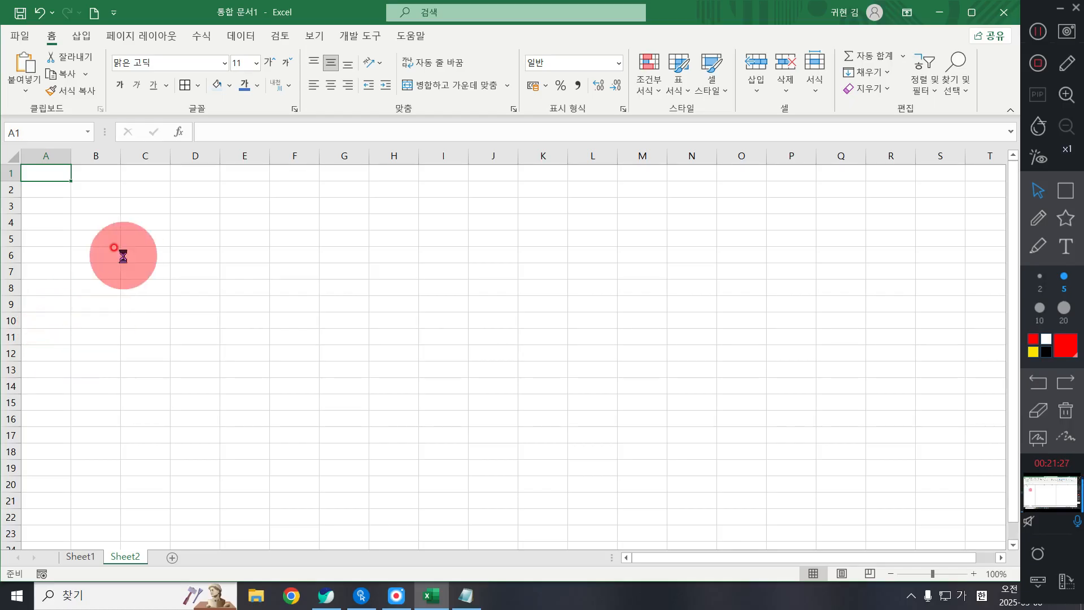
scroll(128, 265, "up", 4)
scroll(132, 269, "up", 2)
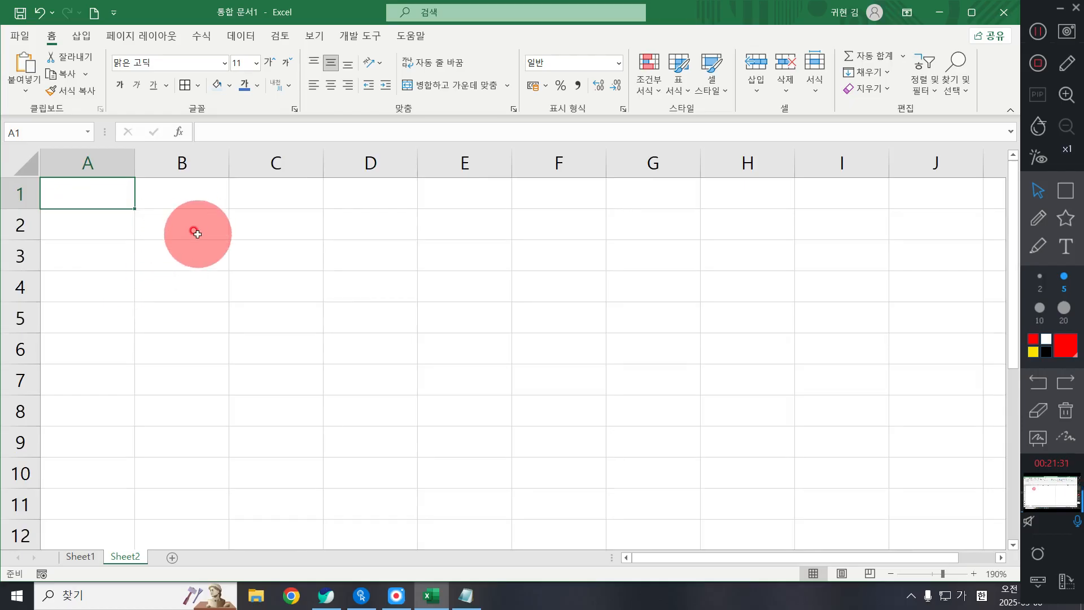
scroll(220, 237, "up", 1)
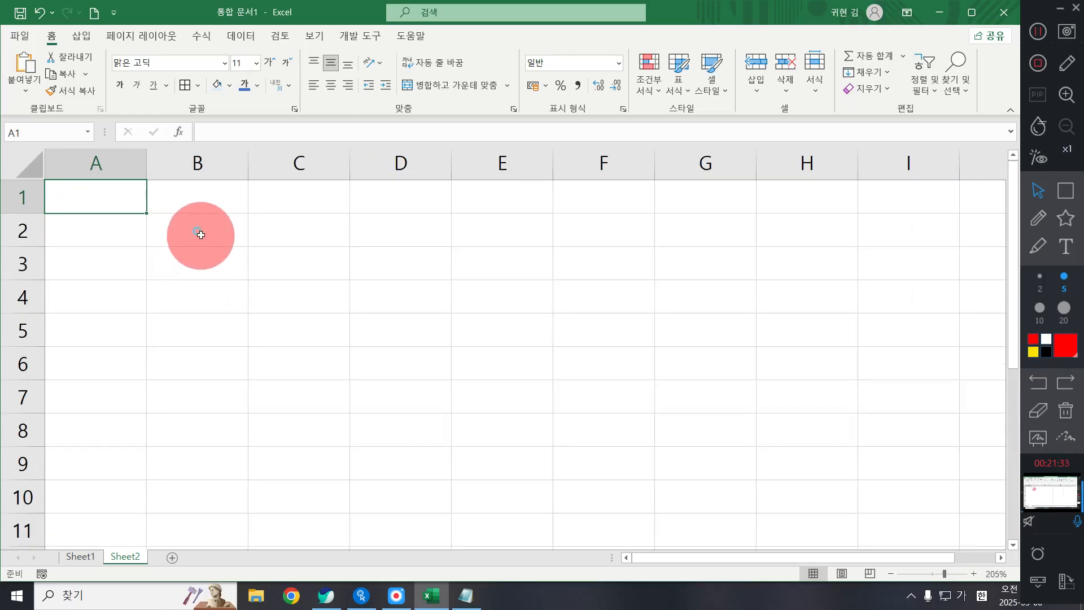
left_click(200, 234)
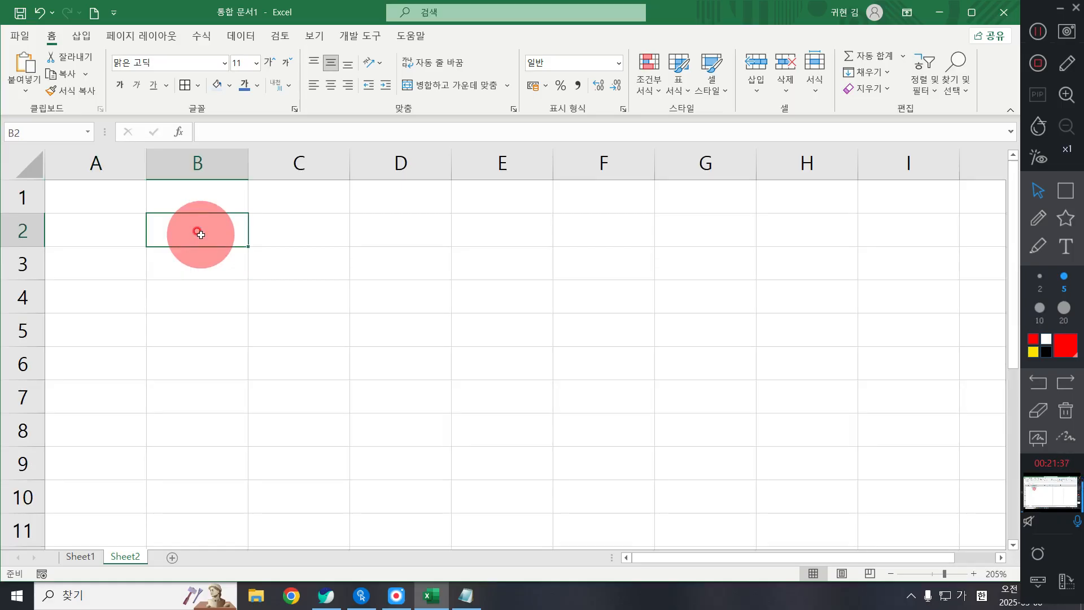
type("지점별 미")
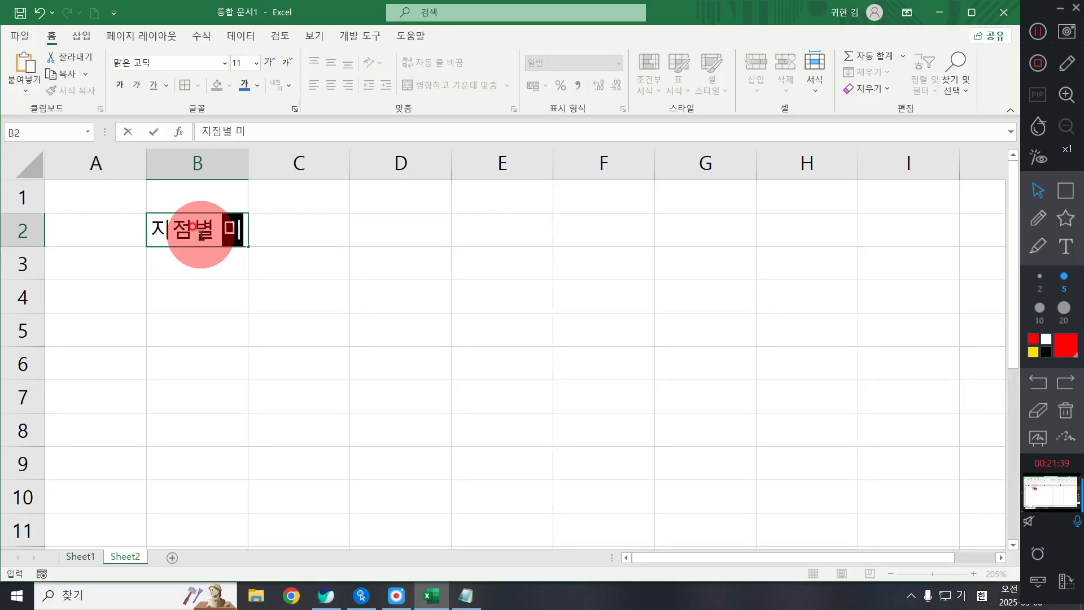
type("니 전기")
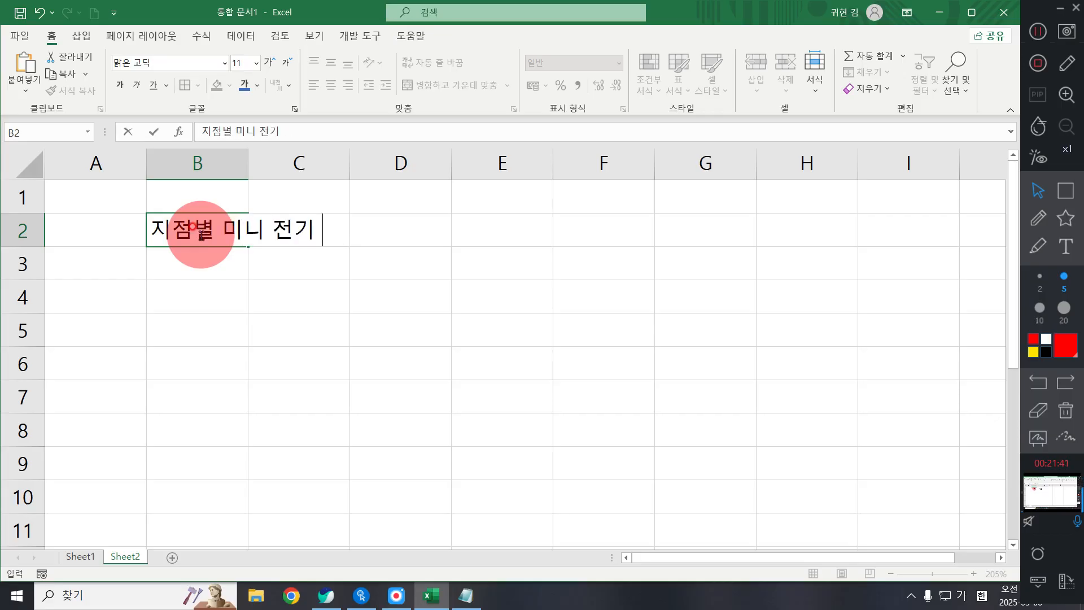
type("발솥")
type(" 판매량")
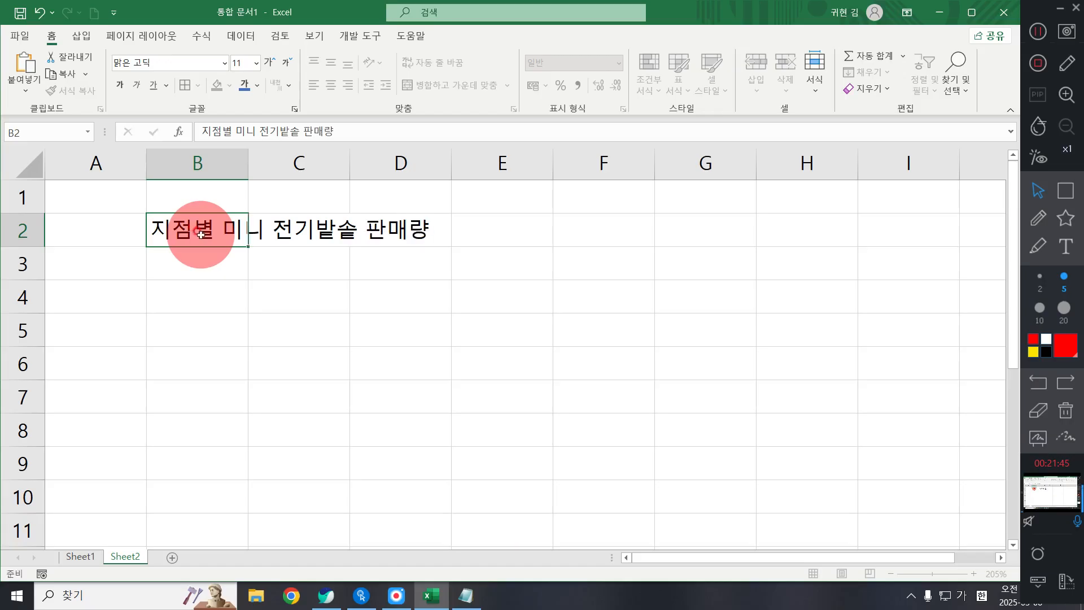
Step: Enter the headers 지점, 전반기, 하반기, 판매량 and 재고량 비율 in B4:F4
key("Return")
key("Return")
type("지점")
key("Tab")
type("전반기")
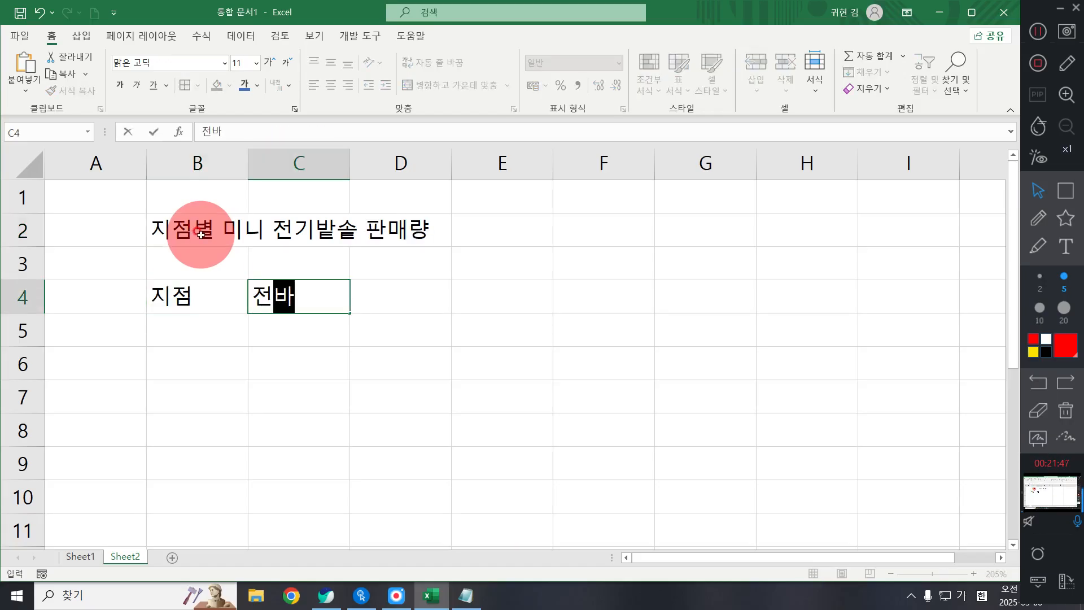
key("Tab")
type("하반기")
key("Tab")
type("판매량")
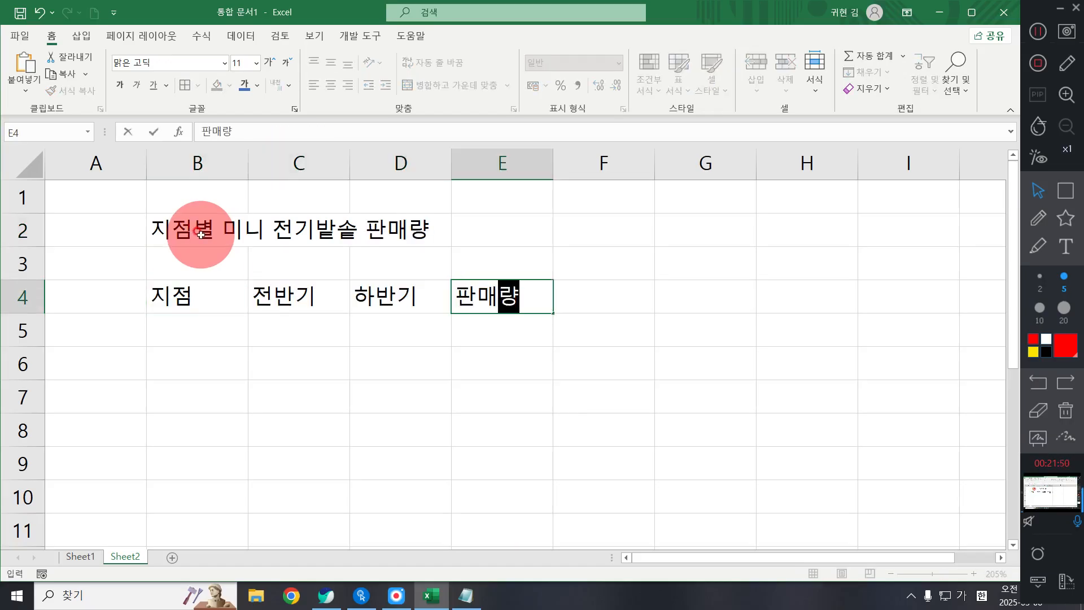
key("Tab")
type("재고량 비율")
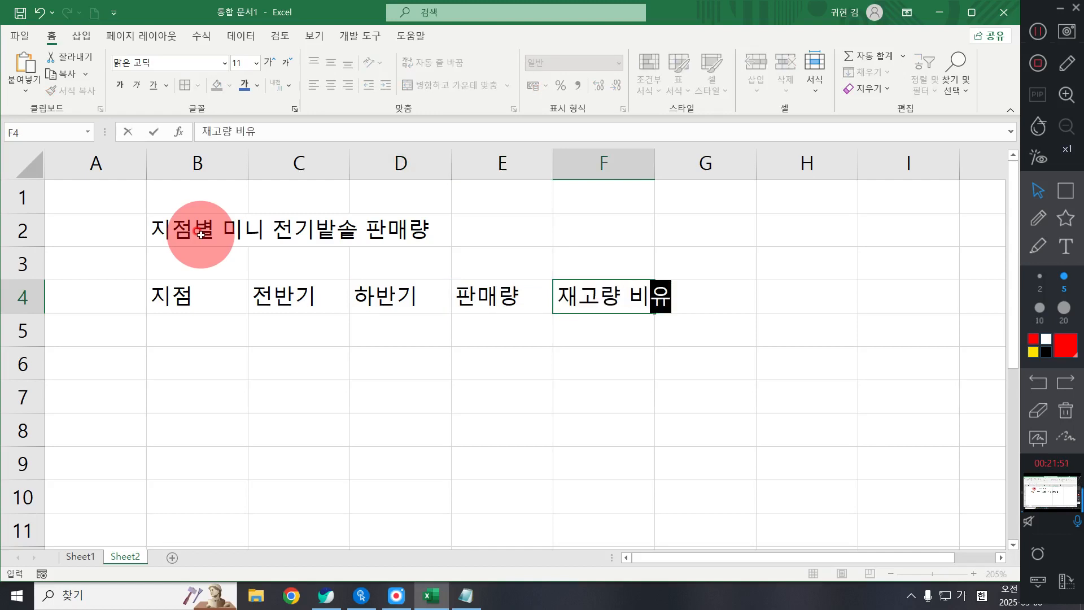
key("Return")
Step: Enter the row labels 수유점, 쌍문점, 창동점, 노원점 and 합계 in B5:B9, and select C5
type("수유점")
key("Return")
type("쌍")
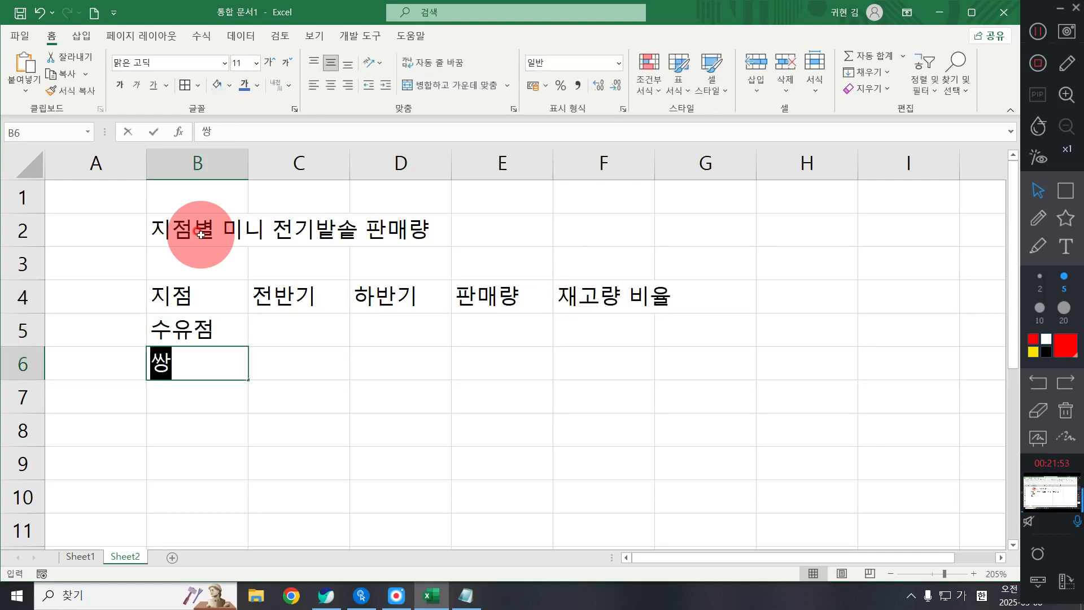
type("묹ㅓㅁ")
key("Return")
type("창")
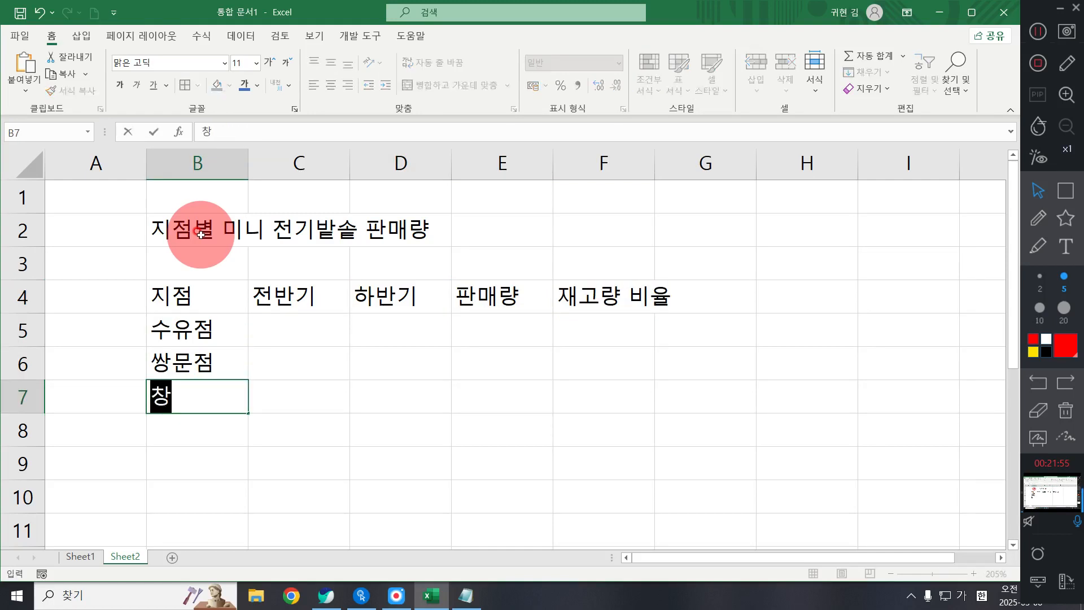
type("동ㅈㅓㅁ")
key("Return")
type("노원점")
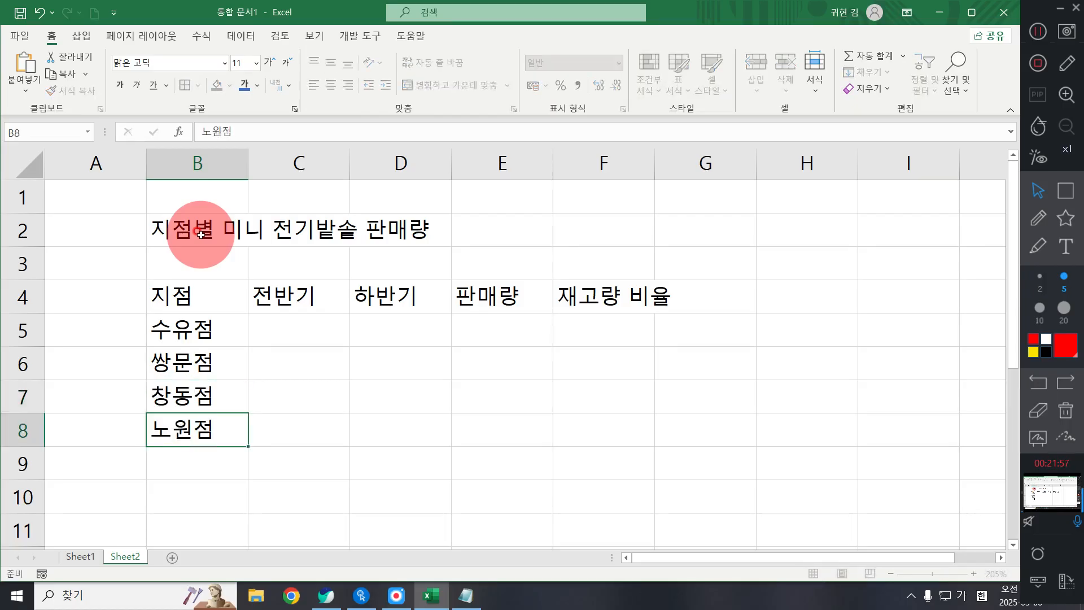
key("Return")
type("합계")
key("Return")
key("Right")
key("Up")
key("Up")
key("Up")
key("Up")
key("Up")
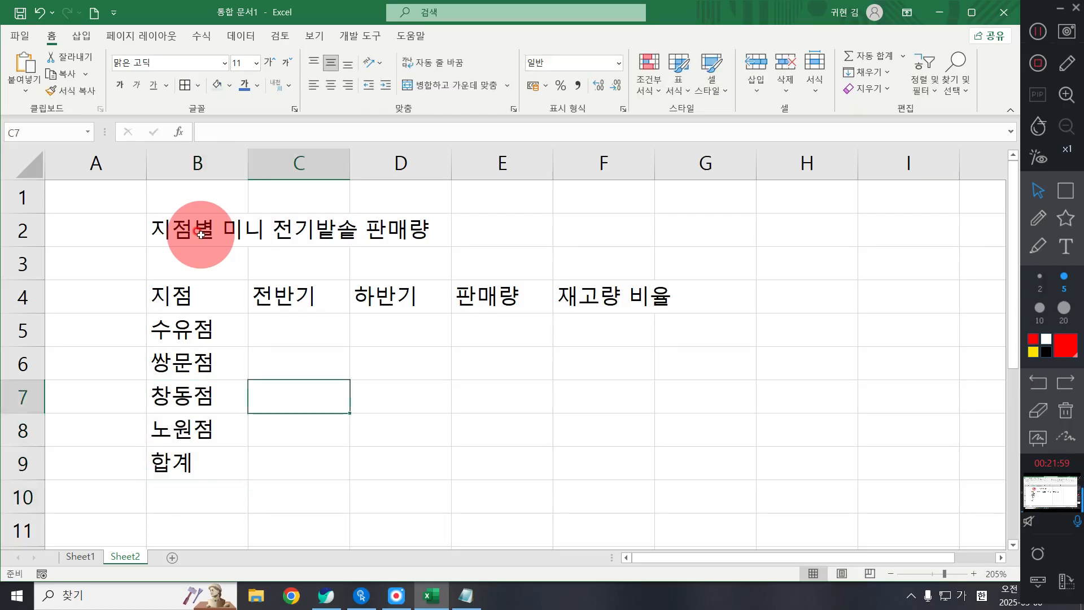
type("6")
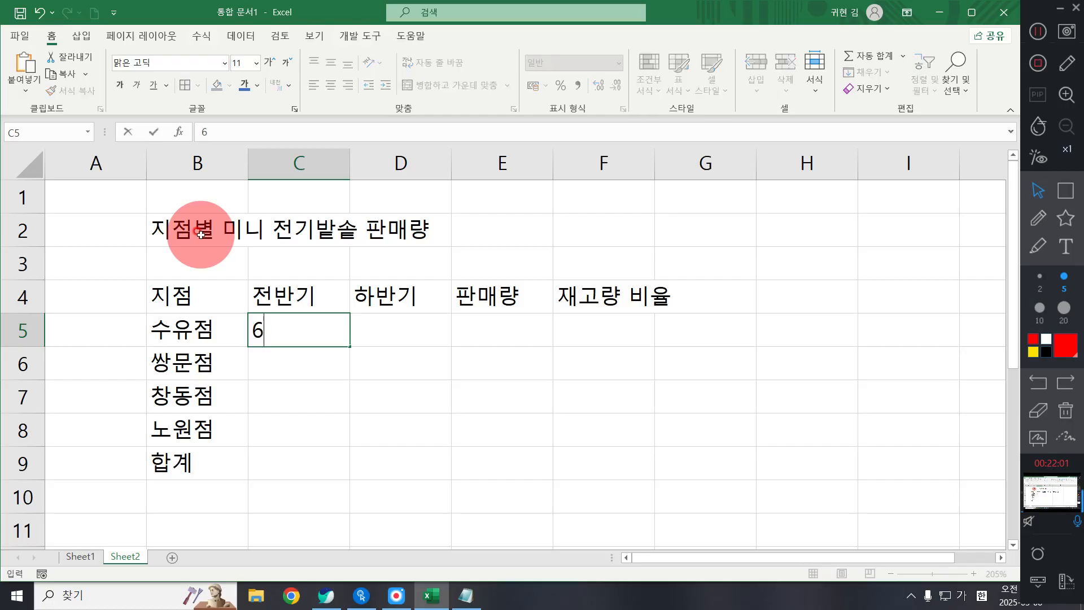
key("Return")
key("Right")
type("62")
key("Return")
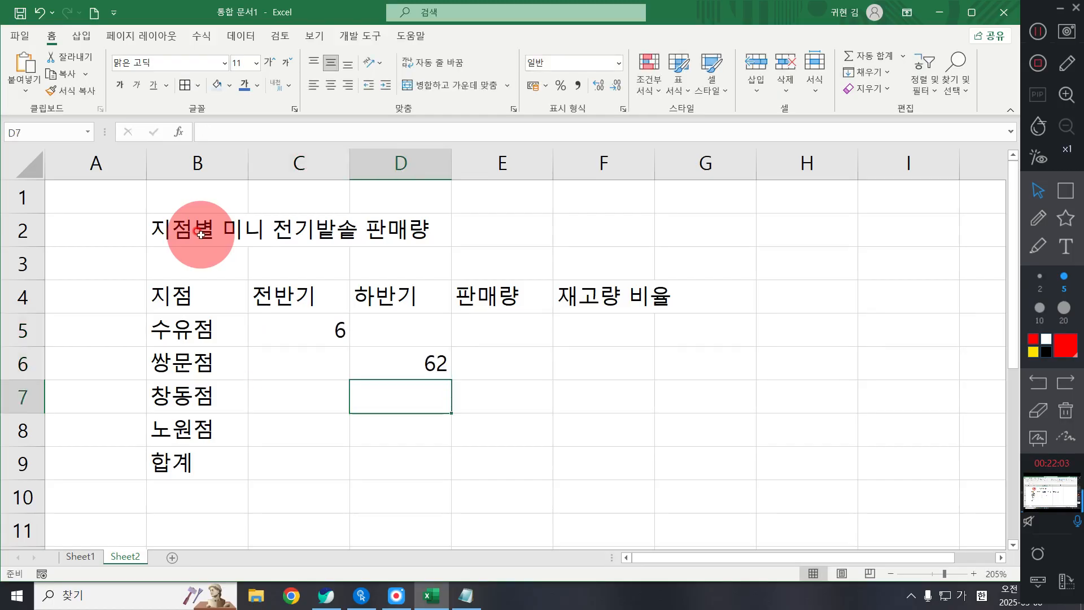
key("ctrl+z")
key("ctrl+z")
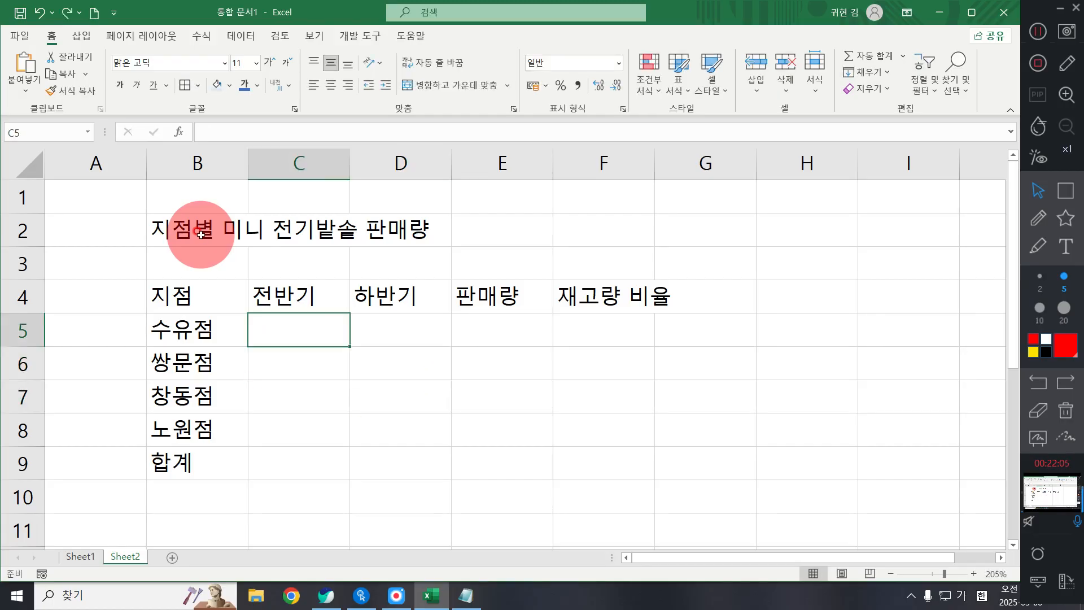
Step: Enter the 전반기 values 62, 55, 46 and 81 in C5:C8
type("62")
key("Return")
type("4")
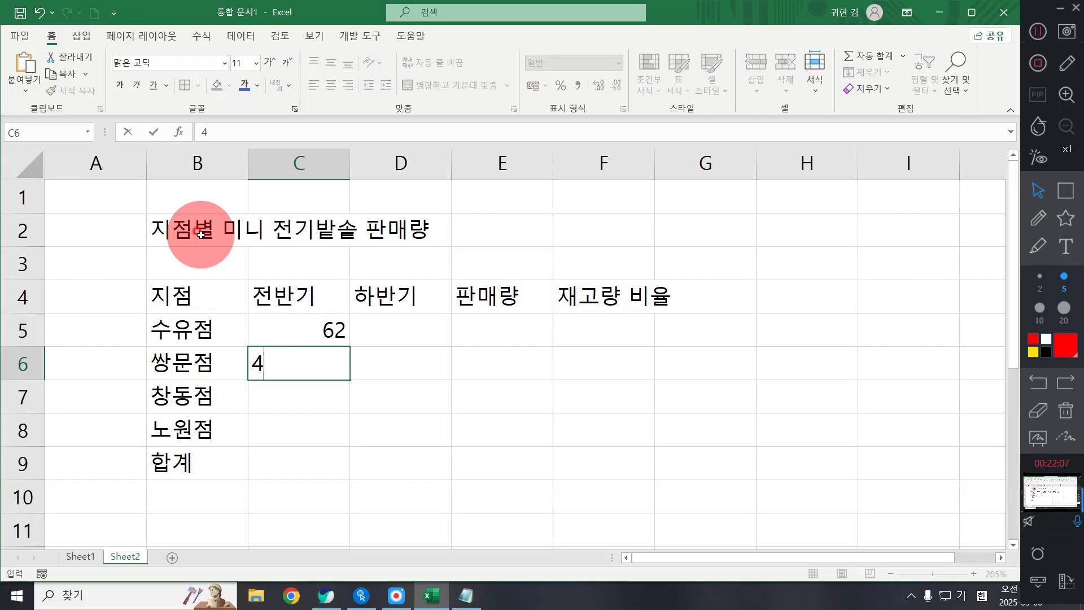
key("BackSpace")
type("55")
key("Return")
type("46")
key("Return")
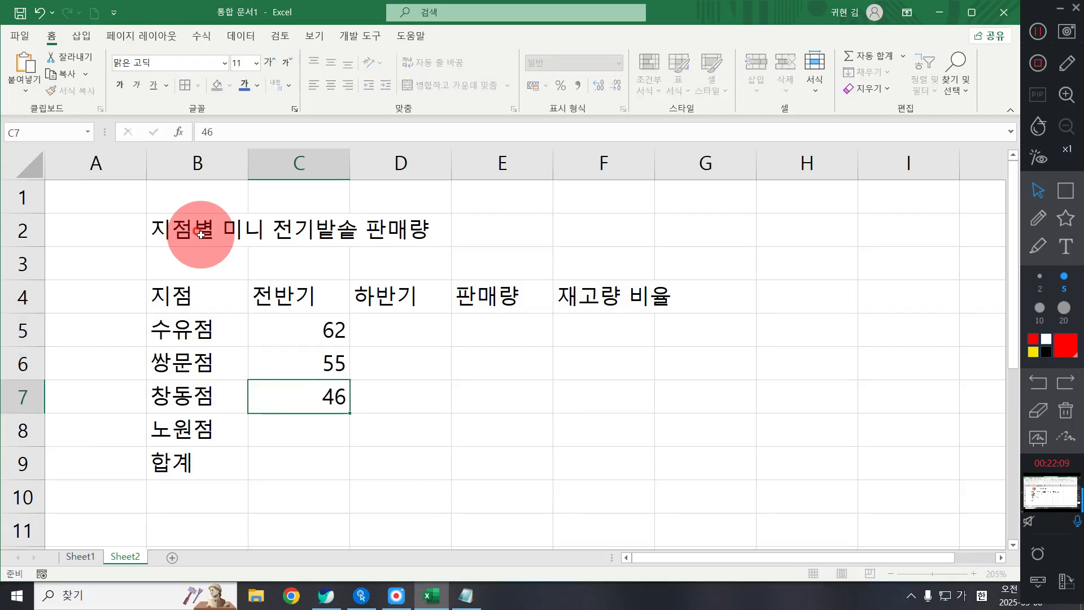
type("81")
key("Return")
Step: Enter the 하반기 values 70, 89, 101 and 51 in D5:D8
key("Up")
key("Right")
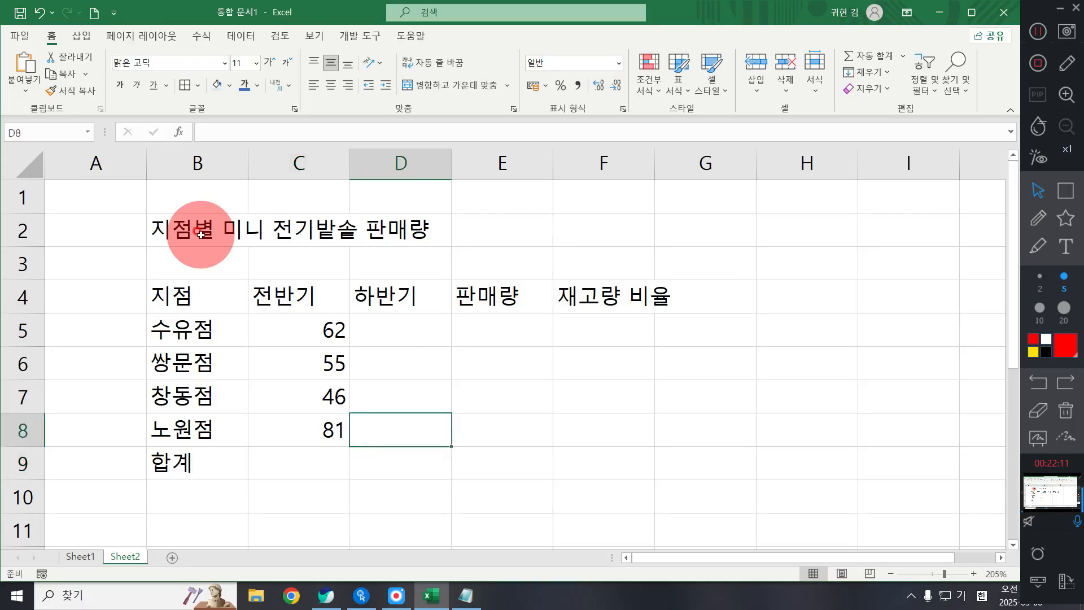
key("Up")
key("Up")
key("Up")
type("70")
key("Return")
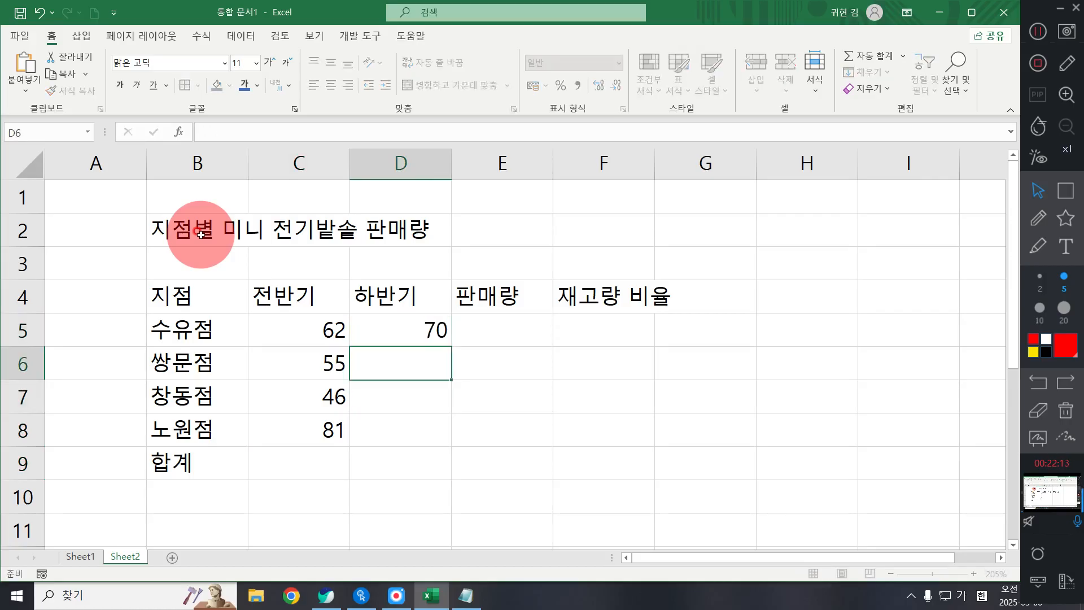
type("89")
key("Return")
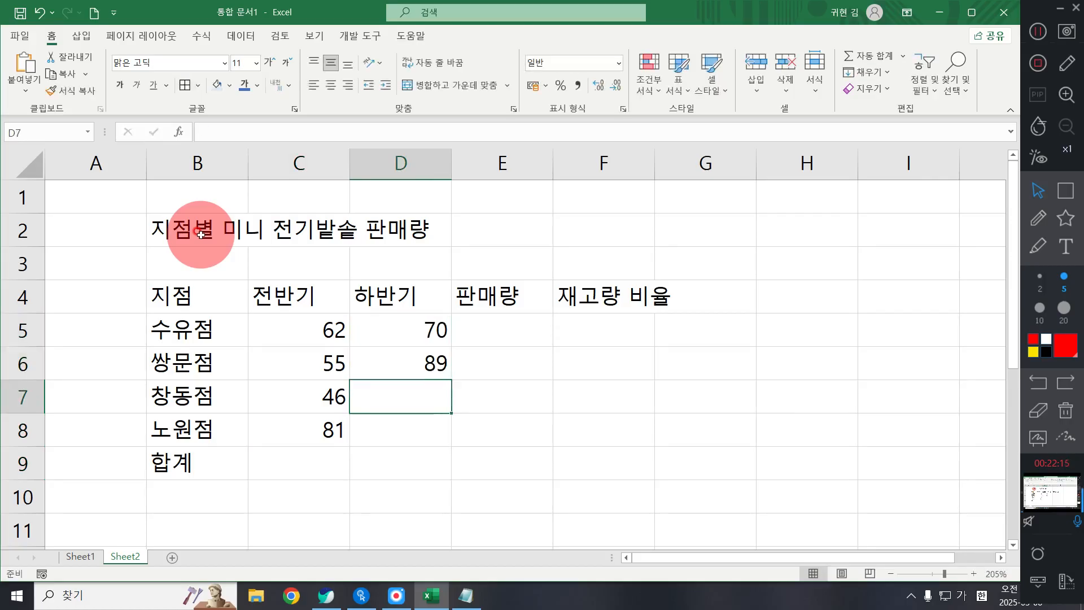
type("101")
key("Return")
type("51")
key("Return")
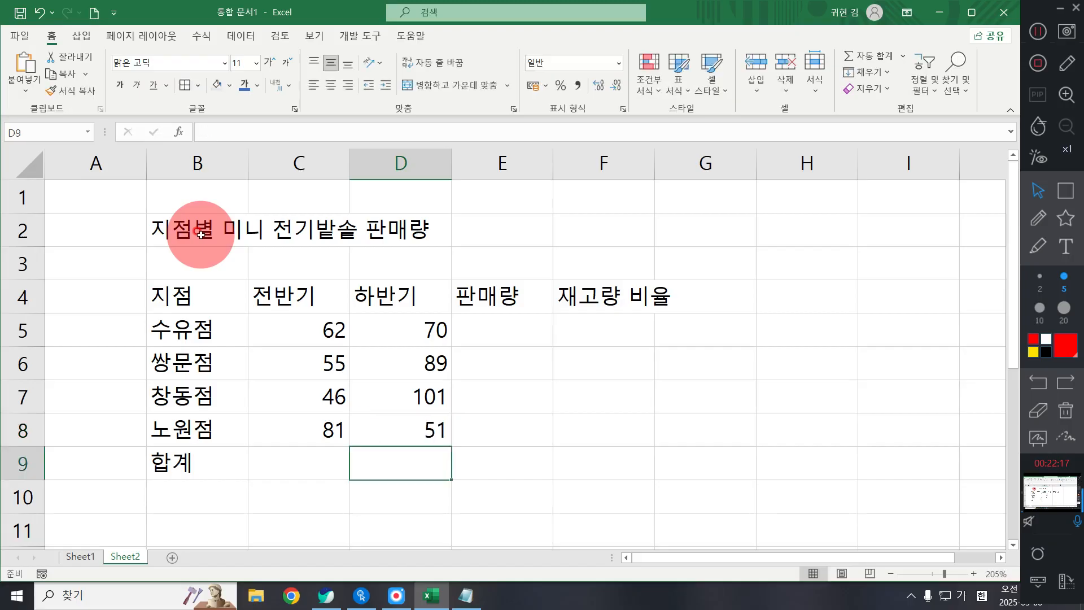
Step: Collapse the ribbon and widen column F so the 재고량 비율 header fits in its cell
key("Right")
key("Up")
key("Up")
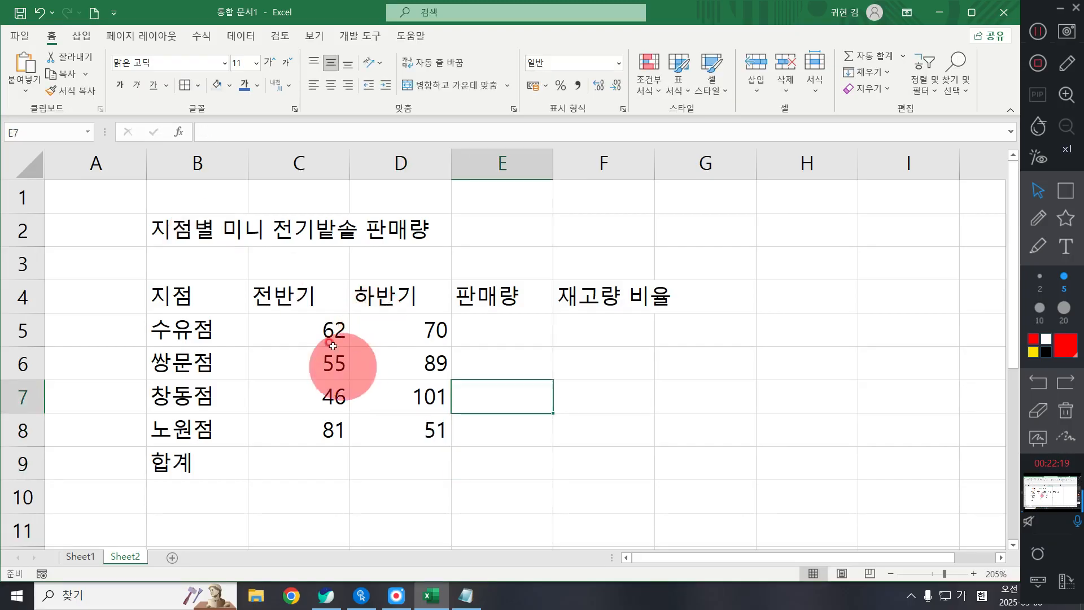
double_click(52, 36)
scroll(677, 365, "up", 3)
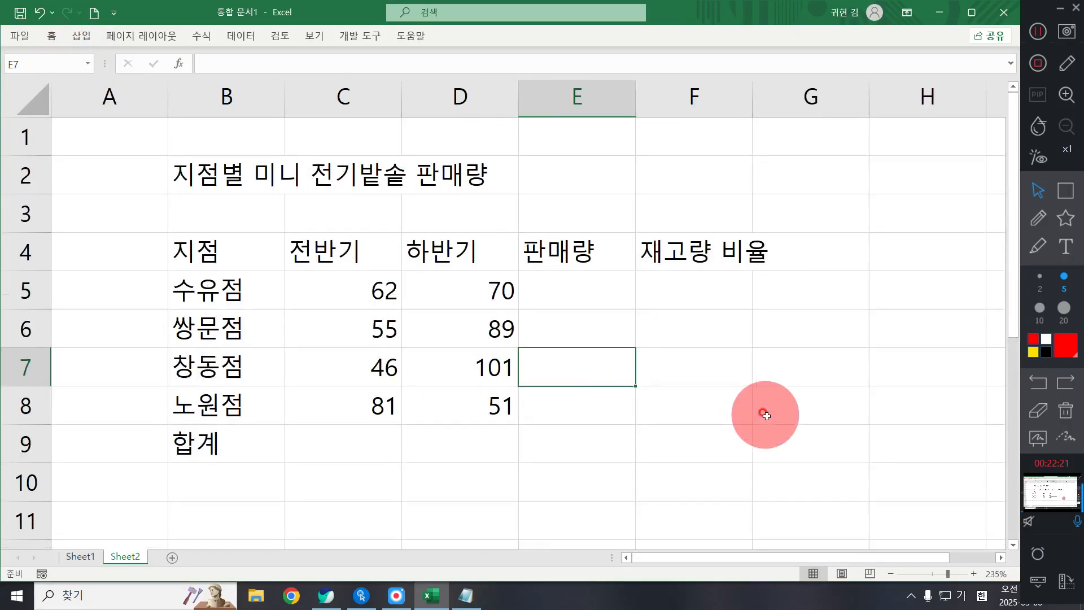
left_click(795, 99)
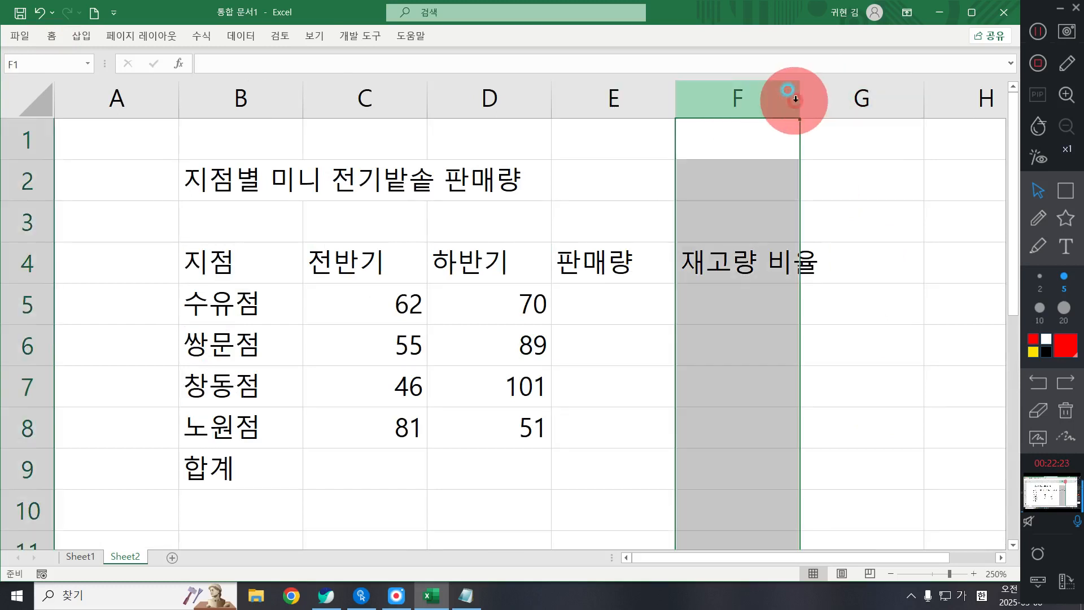
left_click_drag(799, 98, 832, 98)
left_click(910, 231)
left_click(1039, 35)
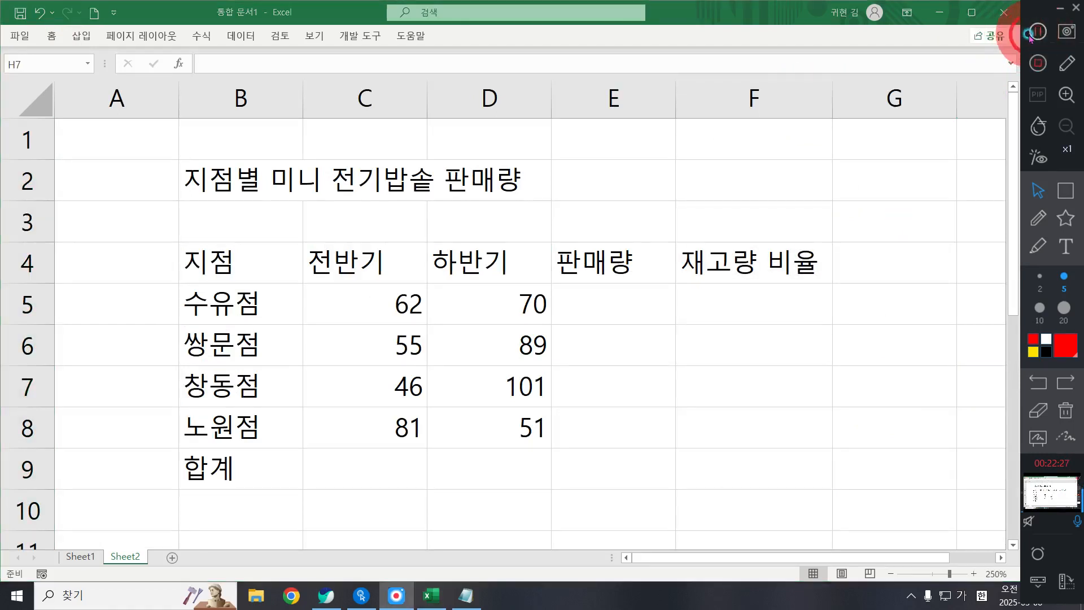
Step: Restore the full ribbon display above the sheet
left_click(752, 208)
left_click(52, 36)
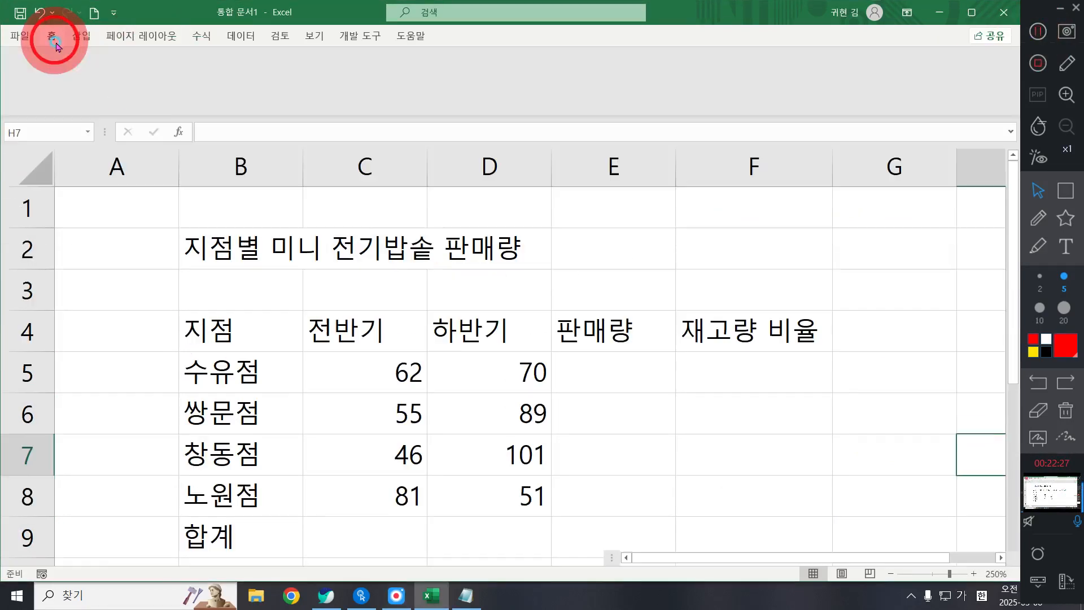
left_click(401, 243)
scroll(466, 278, "down", 3)
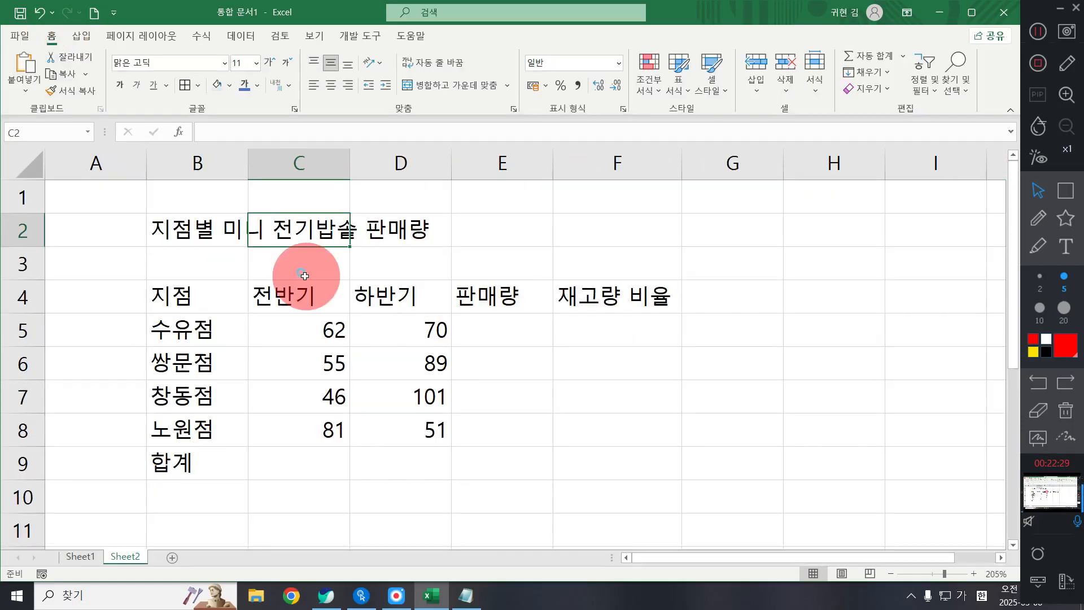
Step: Merge and center the title 지점별 미니 전기밥솥 판매량 across B2:F2
left_click(271, 258)
left_click_drag(192, 225, 586, 235)
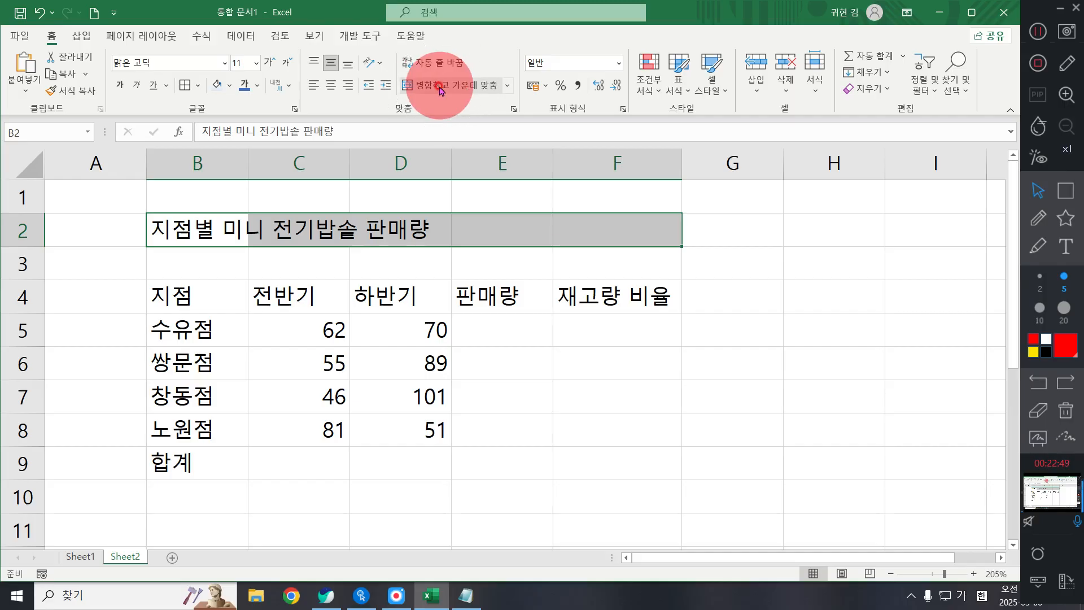
key("ctrl")
key("ctrl")
key("ctrl")
key("ctrl")
key("ctrl")
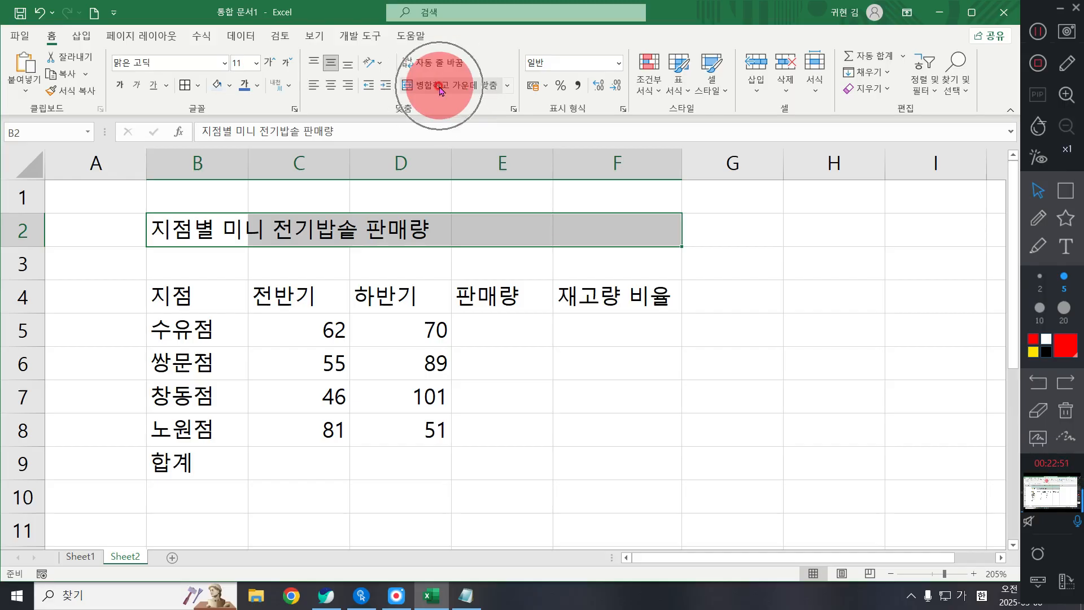
left_click(440, 89)
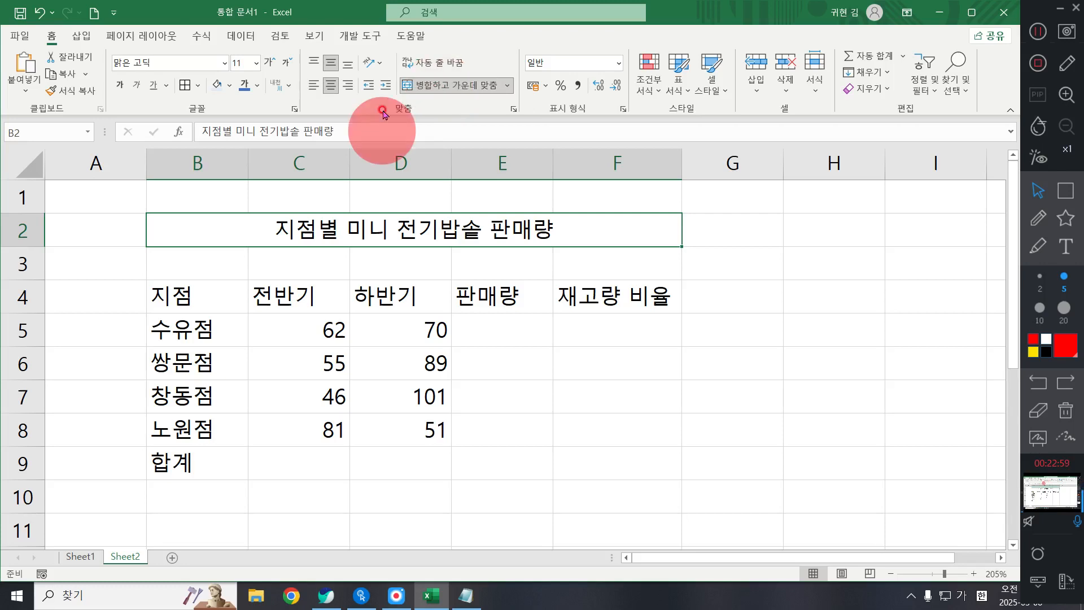
Step: Apply the 제목 2 cell style to the merged title in row 2
left_click(721, 77)
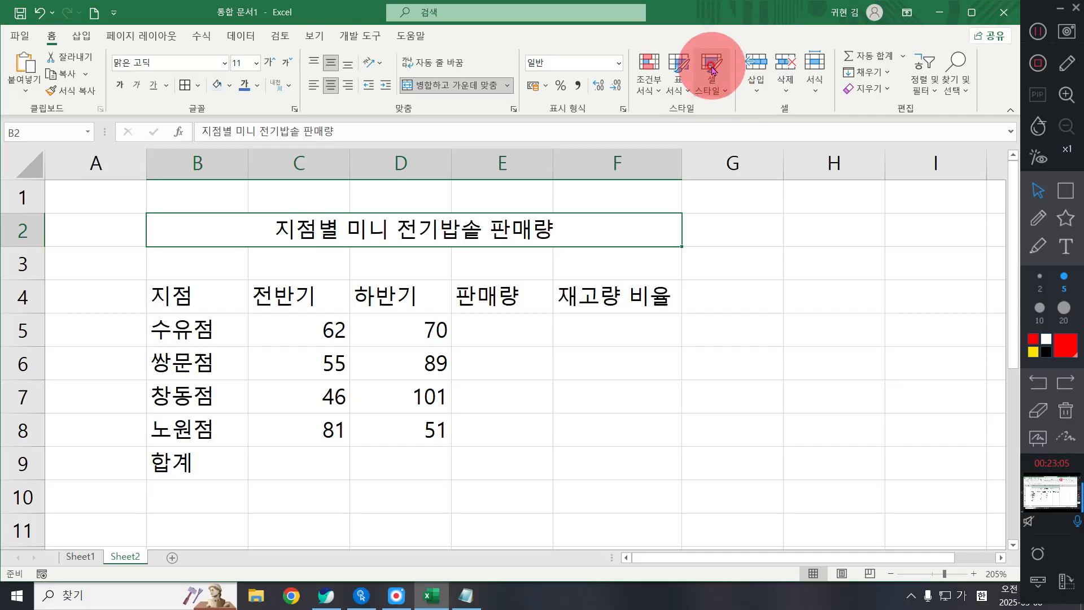
left_click(712, 70)
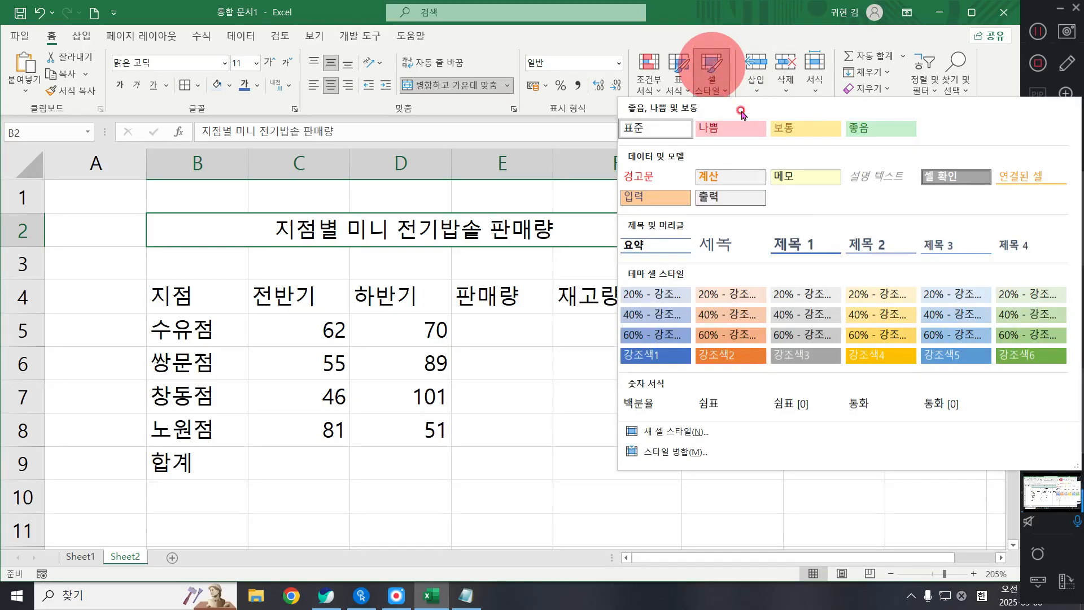
left_click(870, 245)
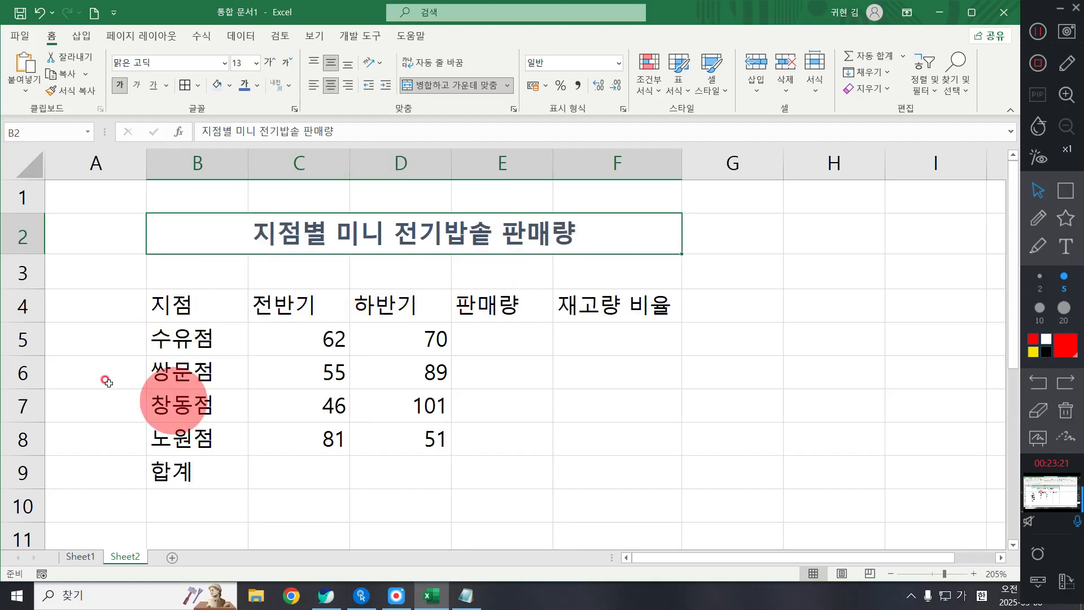
left_click(831, 370)
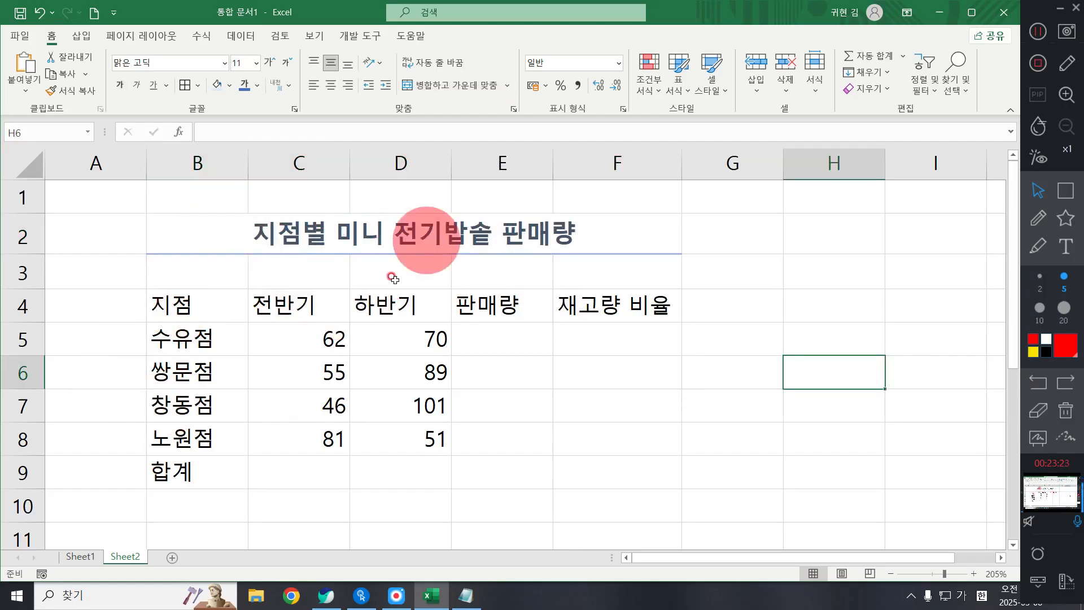
Step: Add 모든 테두리 borders to the table range B4:F9 and center its contents horizontally
left_click_drag(205, 293, 582, 474)
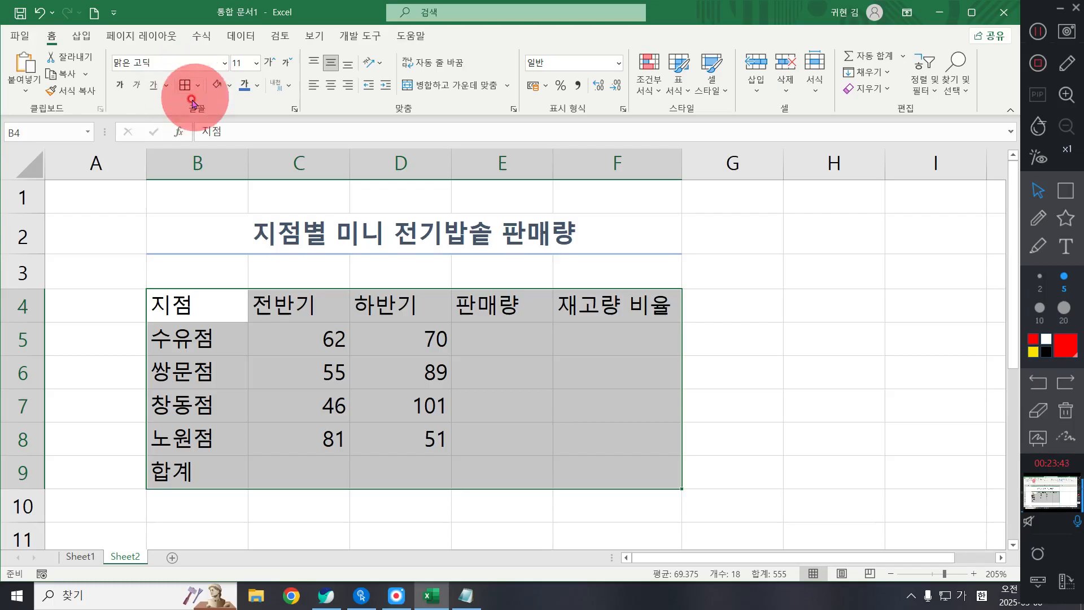
left_click(203, 85)
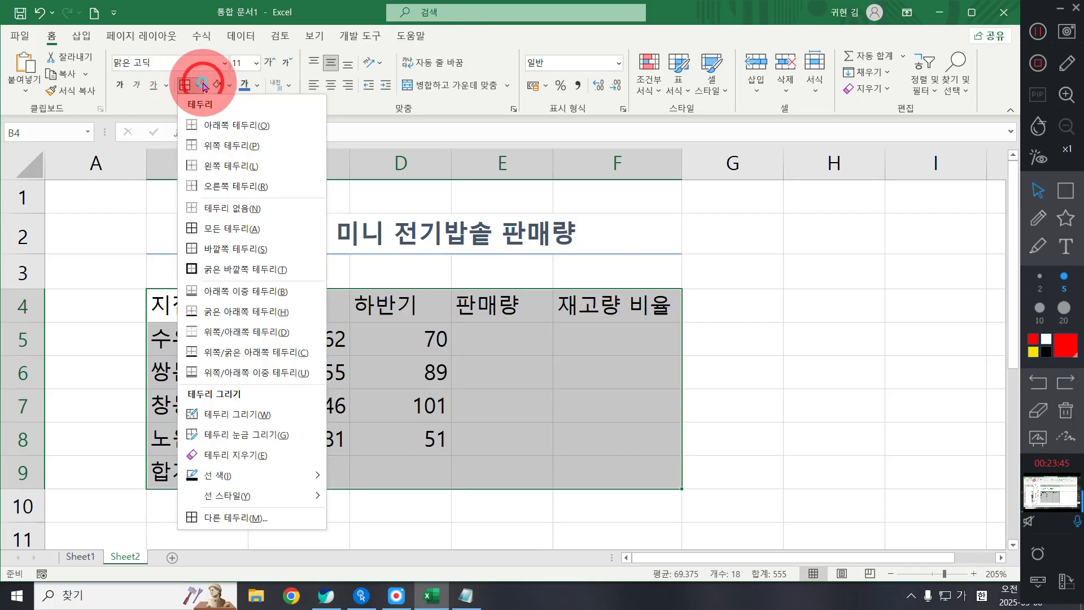
left_click(212, 226)
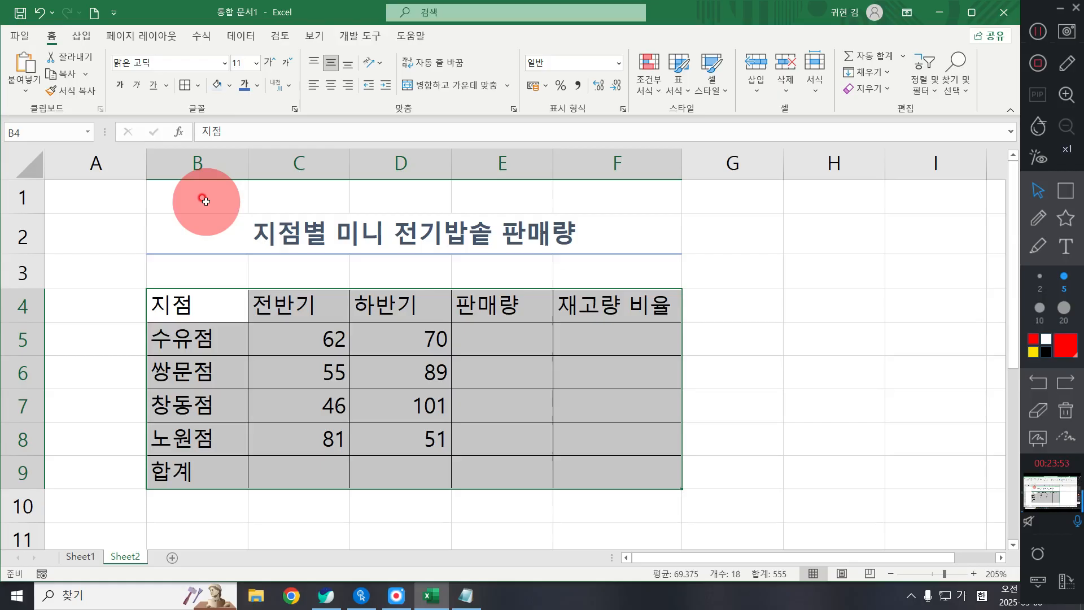
left_click(330, 85)
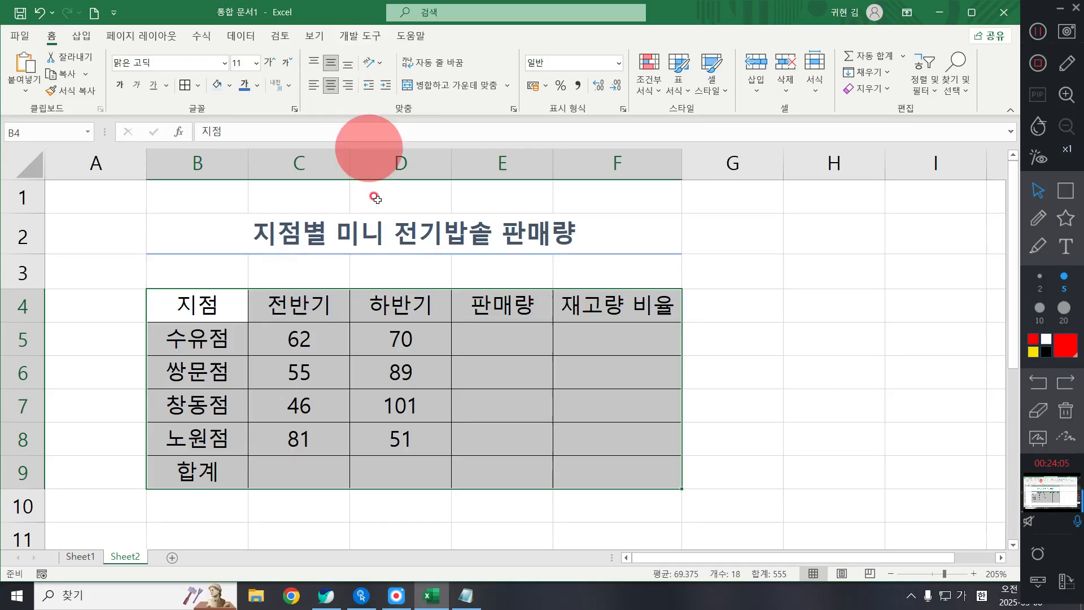
Step: Fill the header cells B4:F4 with a light blue theme color
left_click_drag(181, 307, 604, 311)
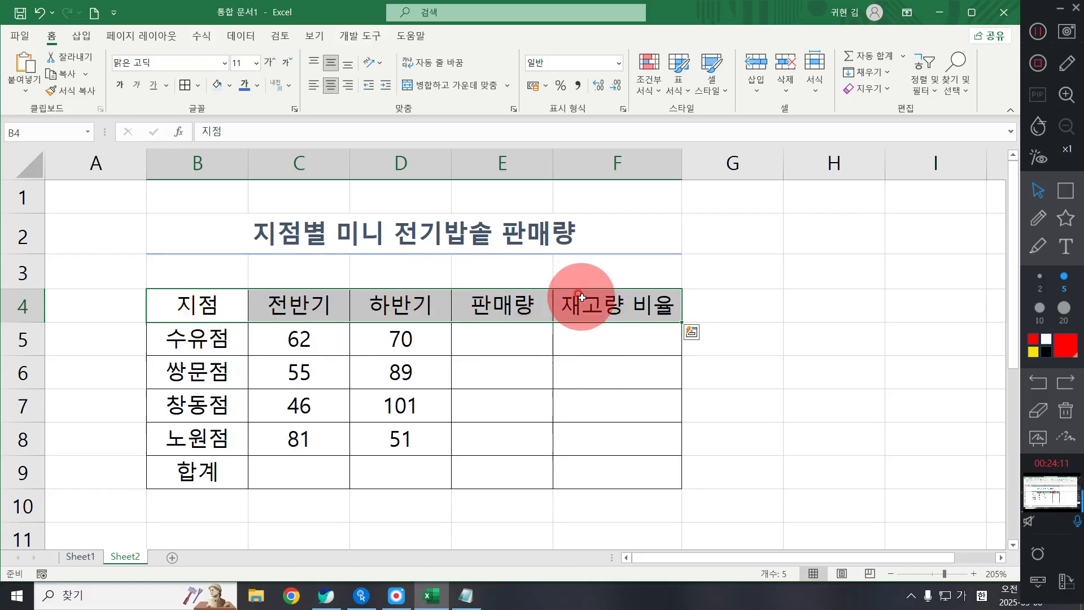
left_click(230, 87)
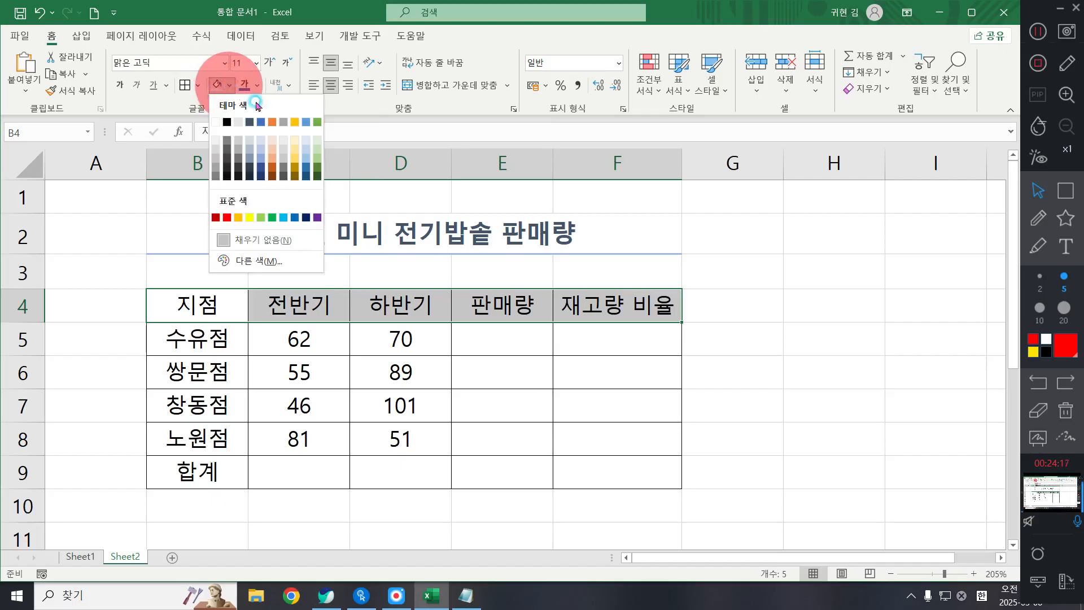
left_click(300, 140)
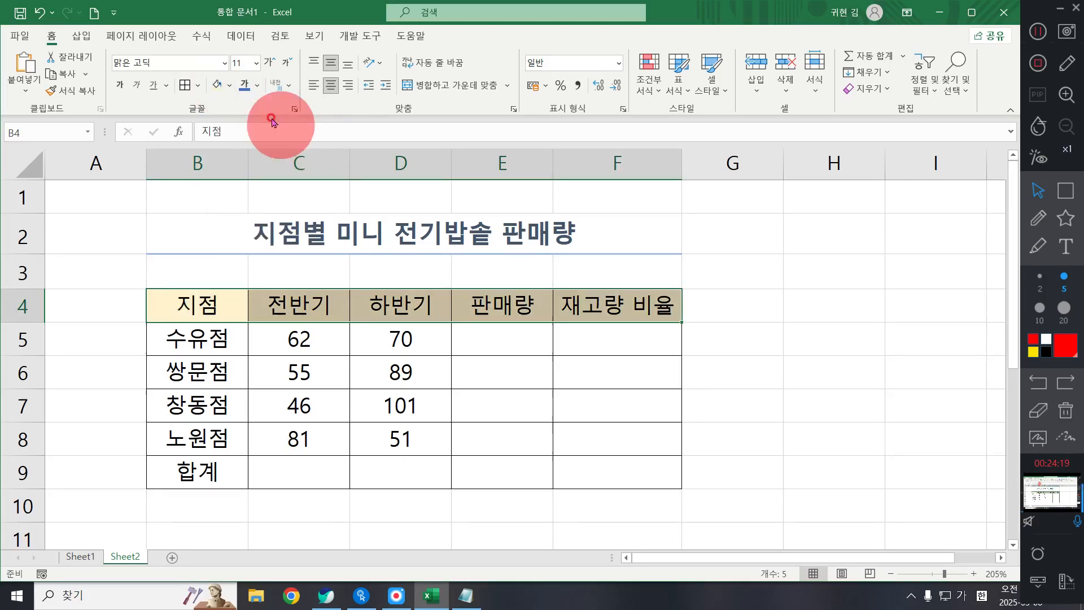
left_click(229, 84)
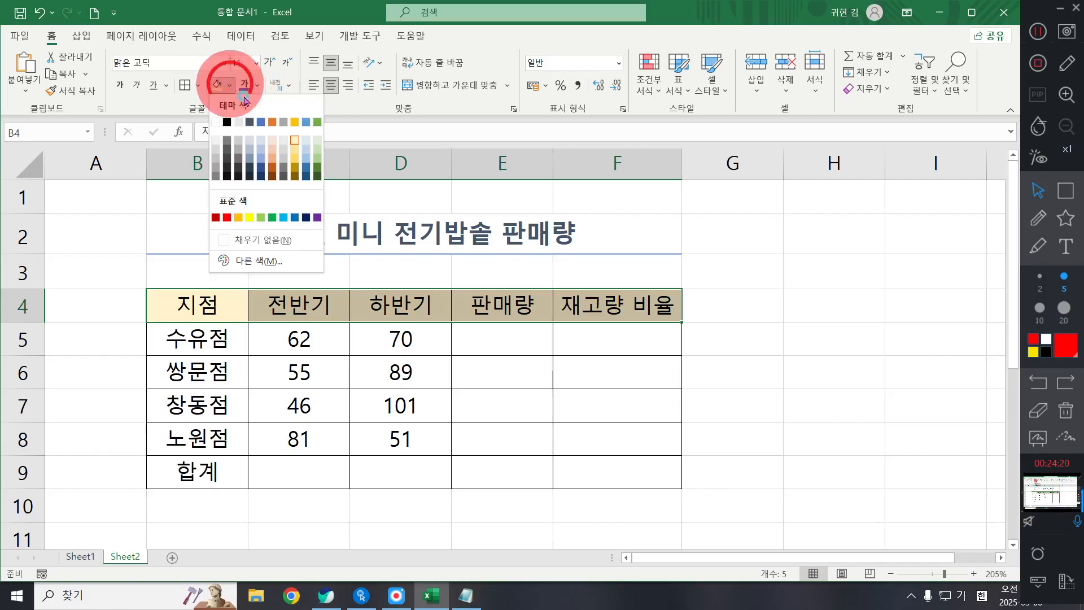
left_click(254, 133)
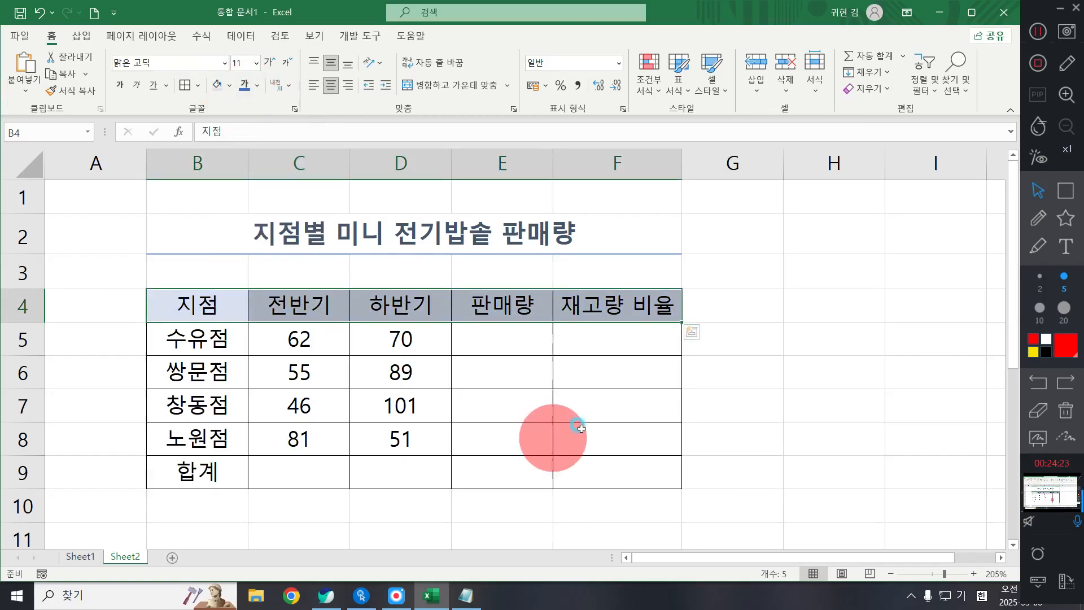
left_click(645, 418)
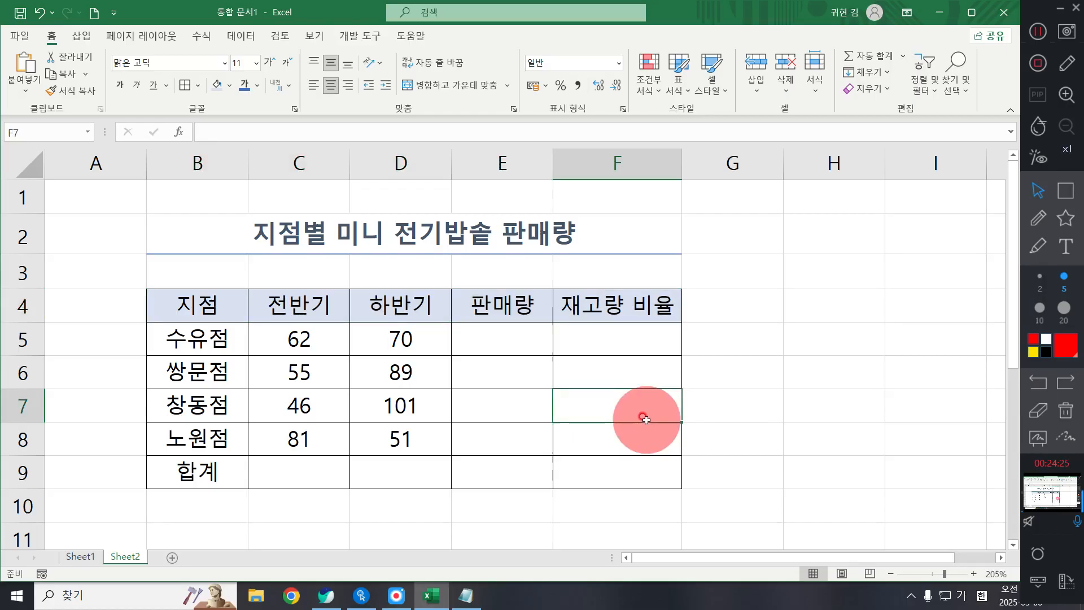
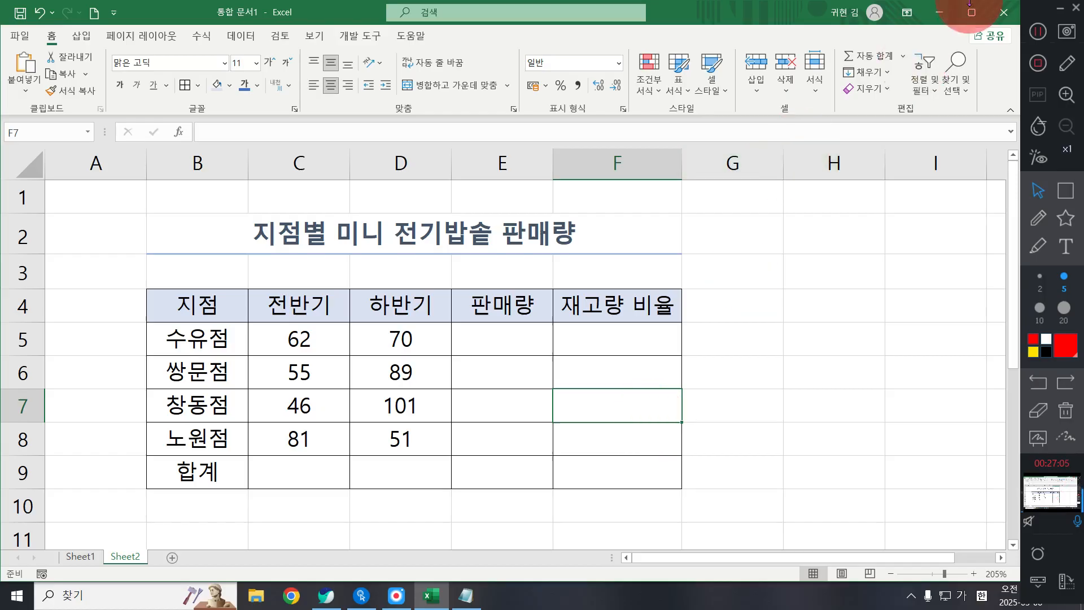
left_click(1023, 34)
left_click(834, 305)
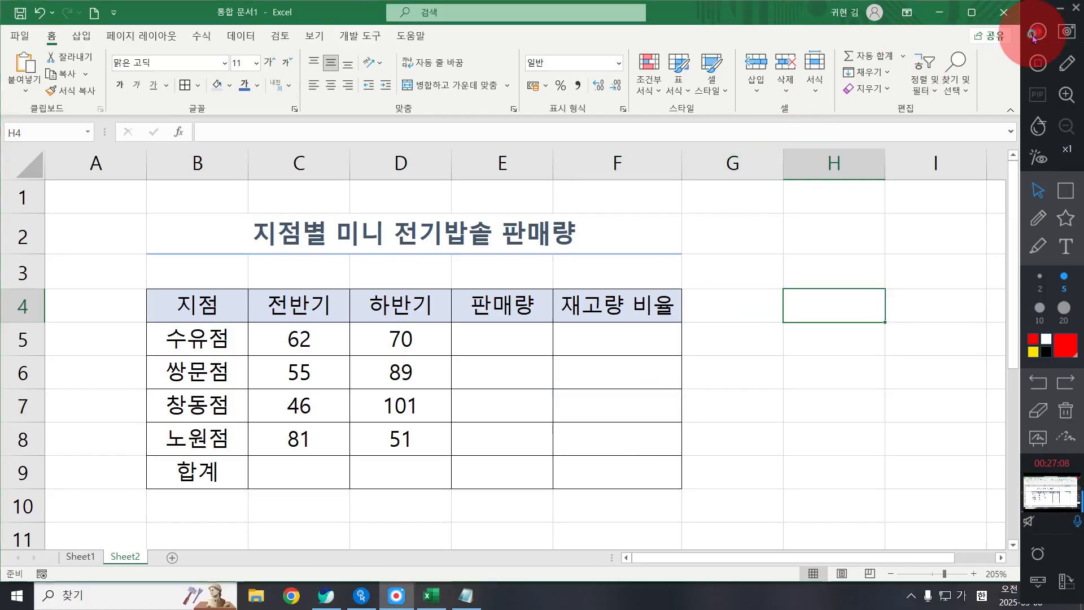
left_click(471, 398)
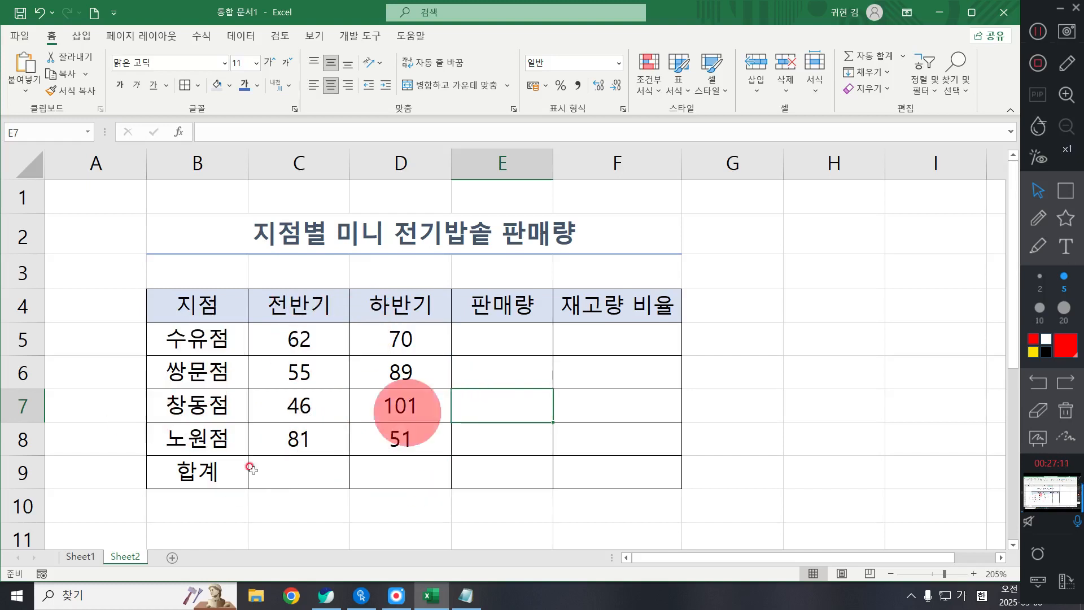
left_click(486, 341)
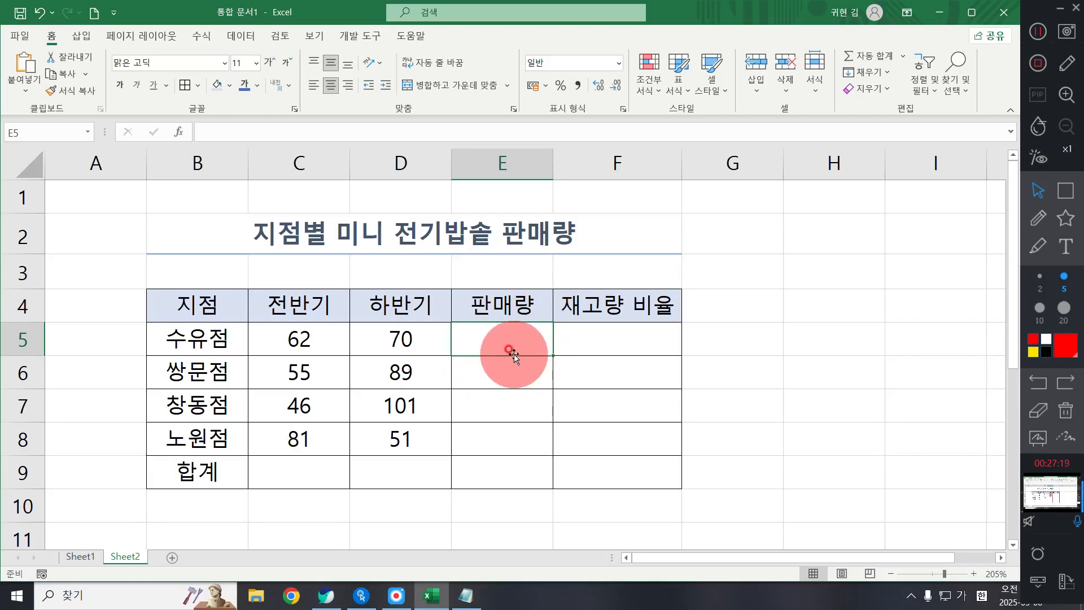
left_click(319, 328)
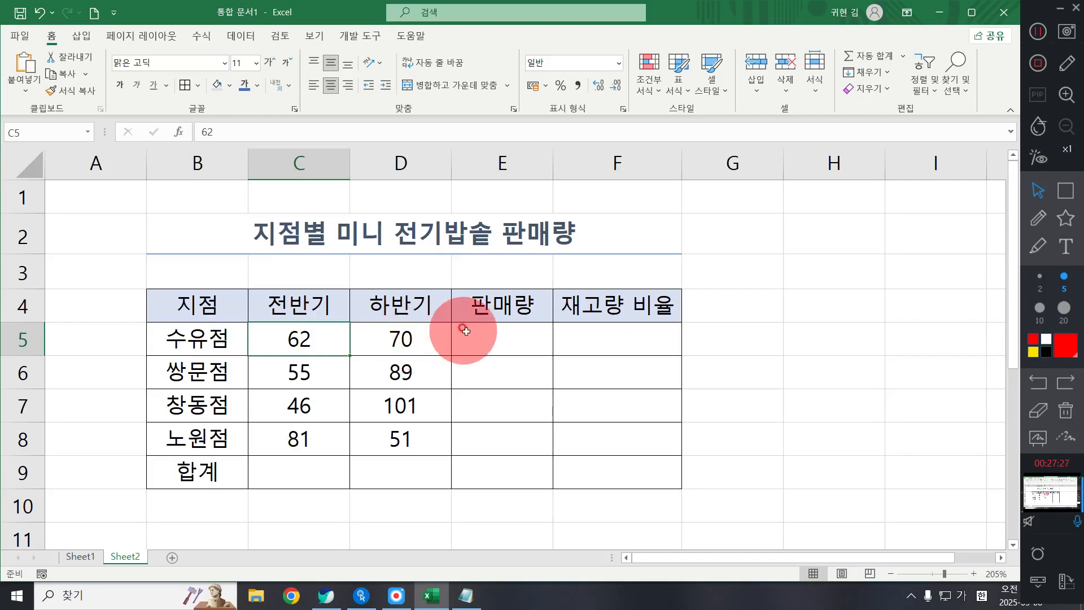
Step: Enter the formula =C5+D5 in E5 to calculate the 판매량 for 수유점
left_click(479, 341)
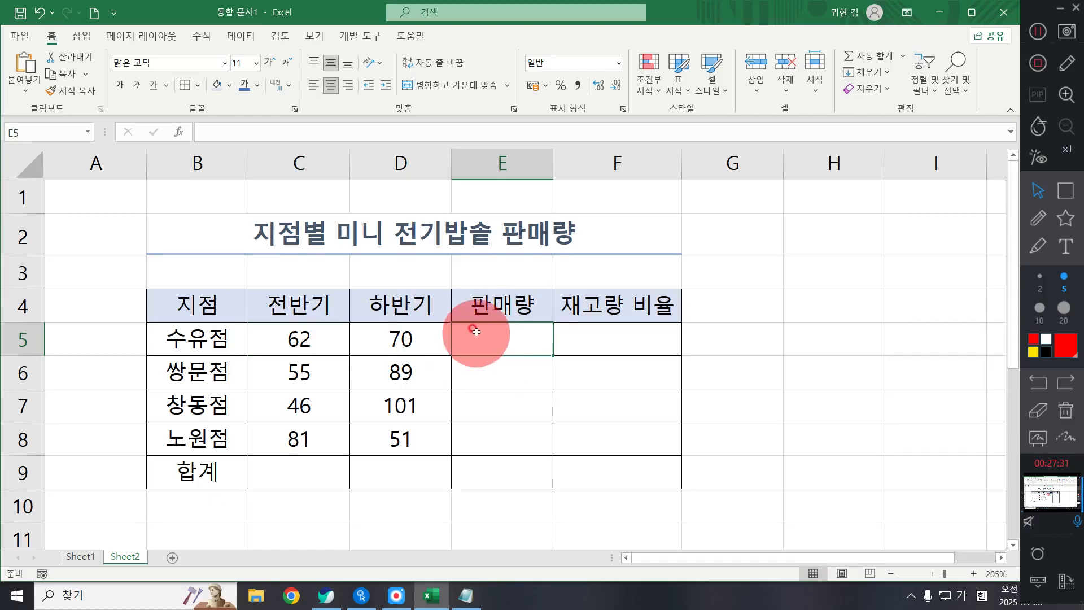
type("=")
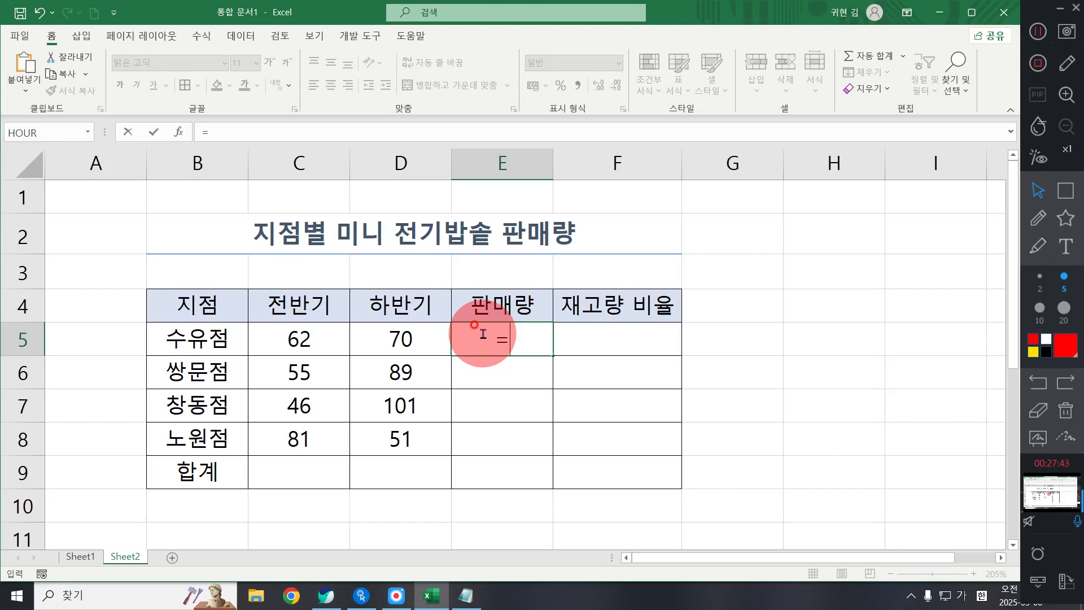
left_click(299, 341)
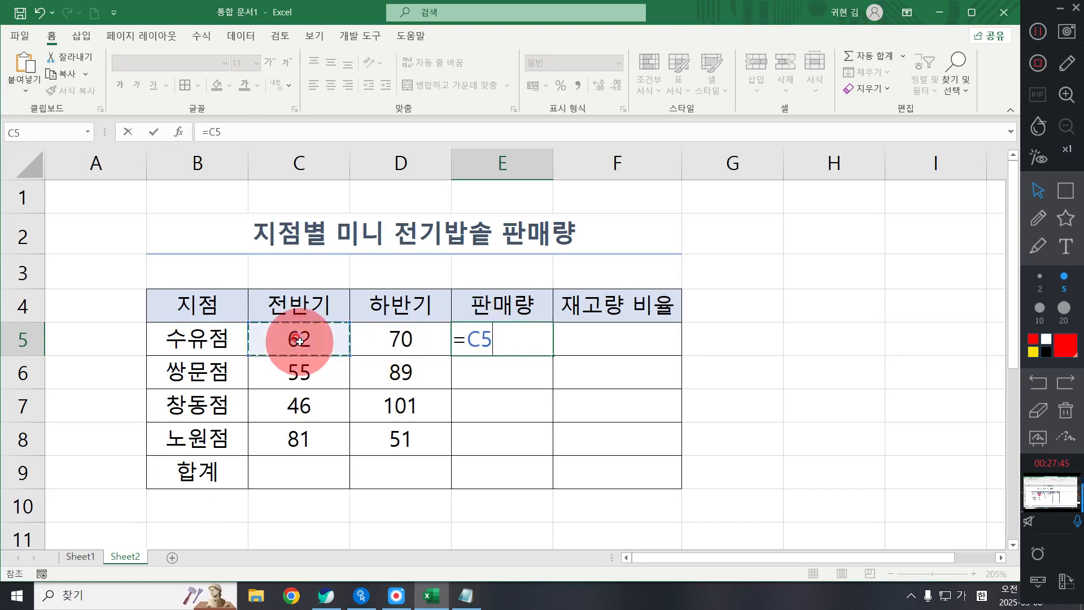
type("/")
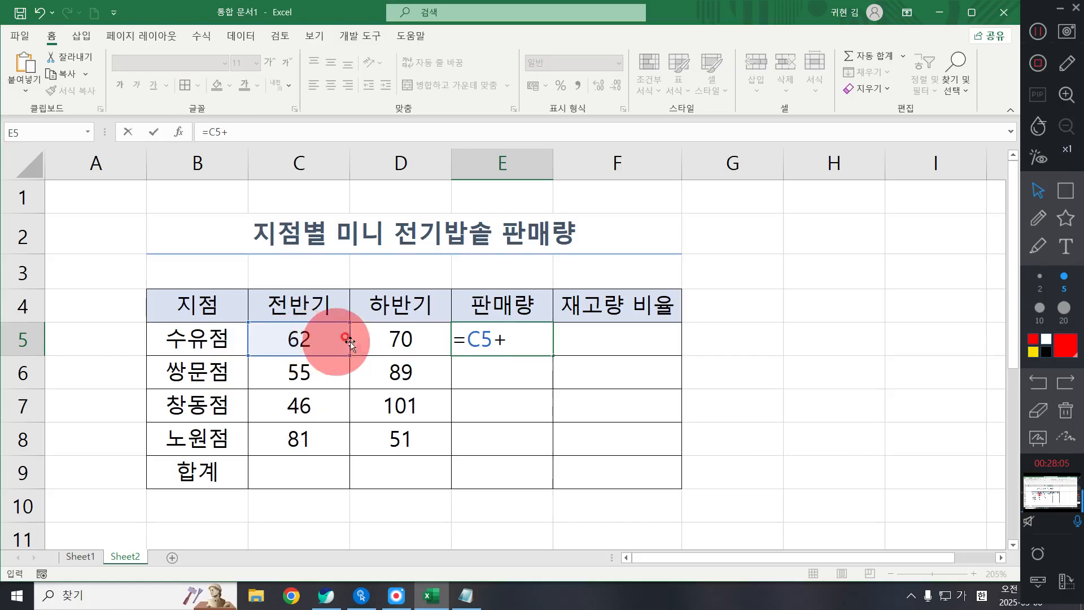
left_click(389, 340)
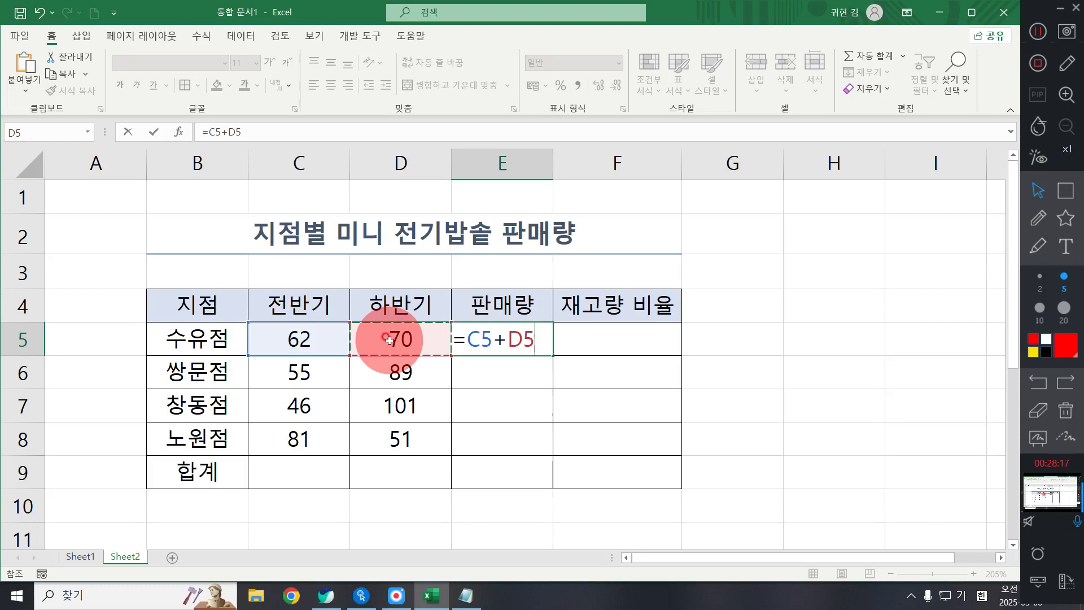
key("Return")
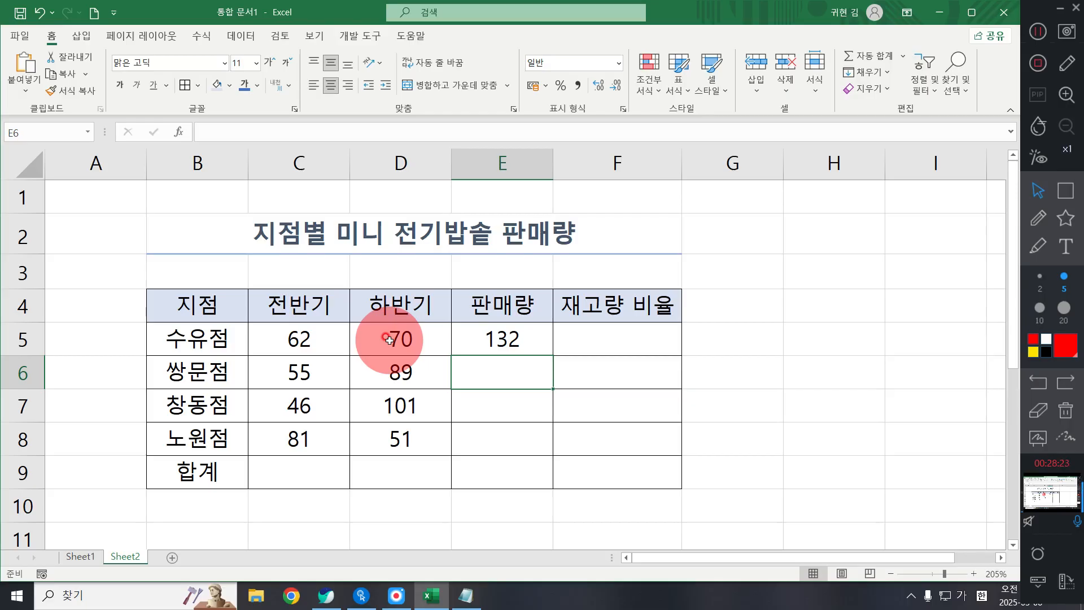
Step: Copy the 판매량 formula from E5 down through E8 for the remaining branches
left_click(499, 340)
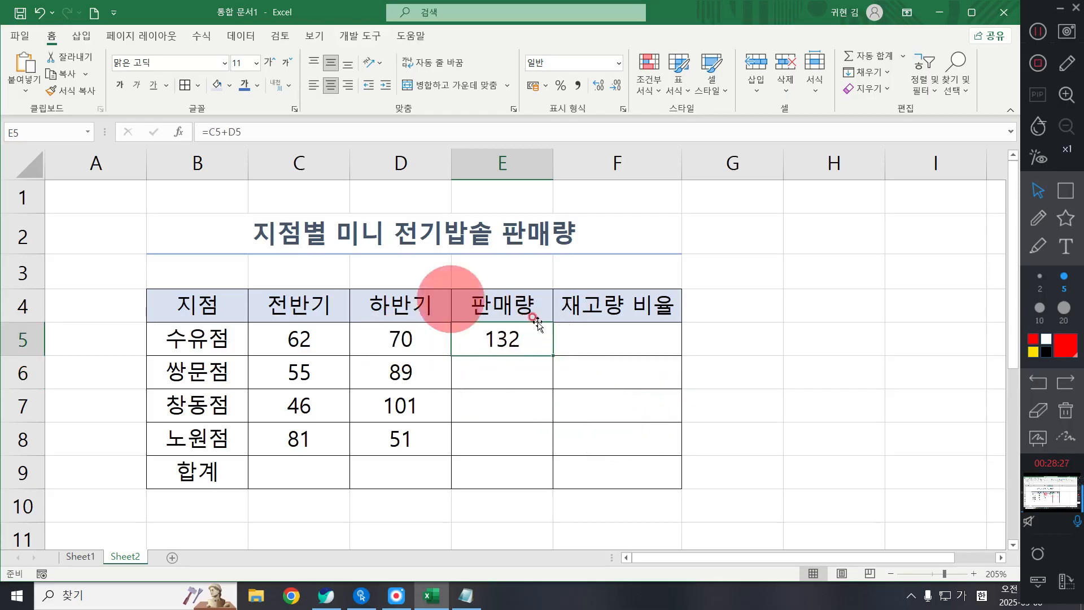
left_click(505, 343)
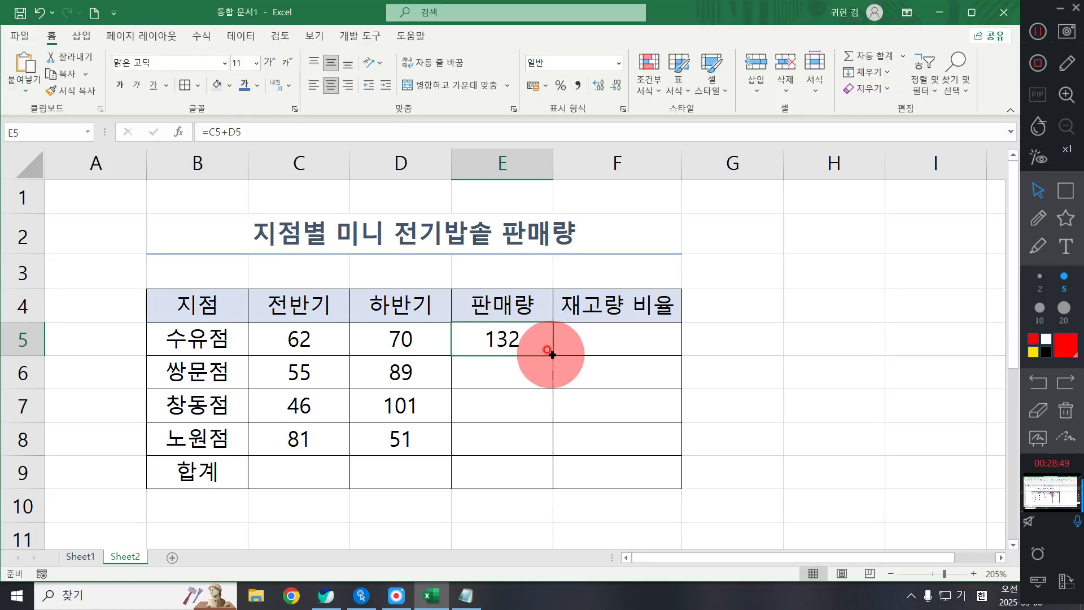
left_click_drag(552, 355, 564, 449)
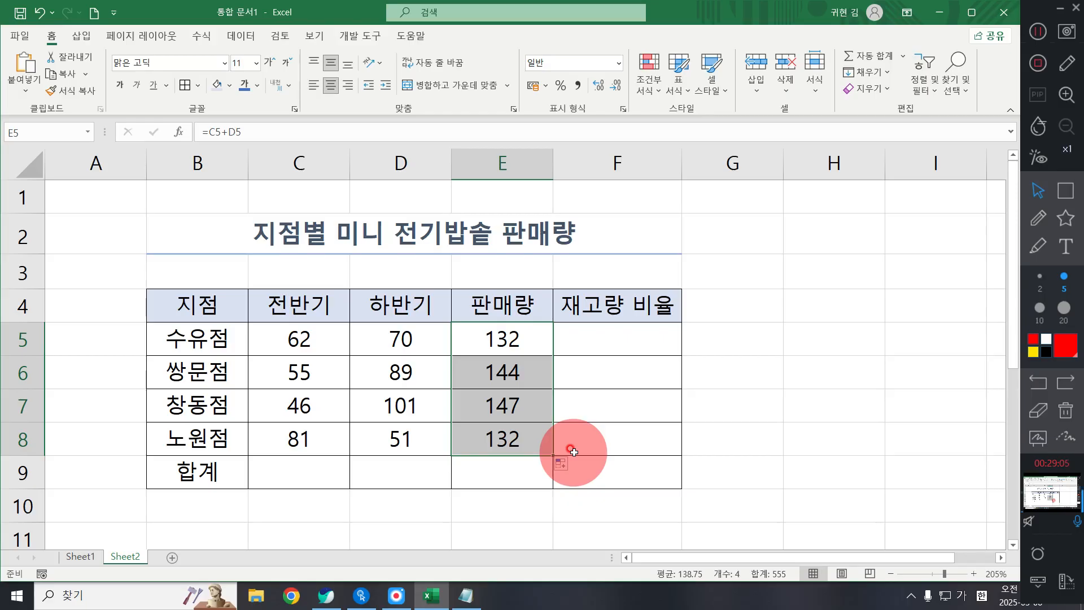
Step: Total the 전반기 column in C9 with AutoSum, using =SUM(C5:C8)
left_click(296, 468)
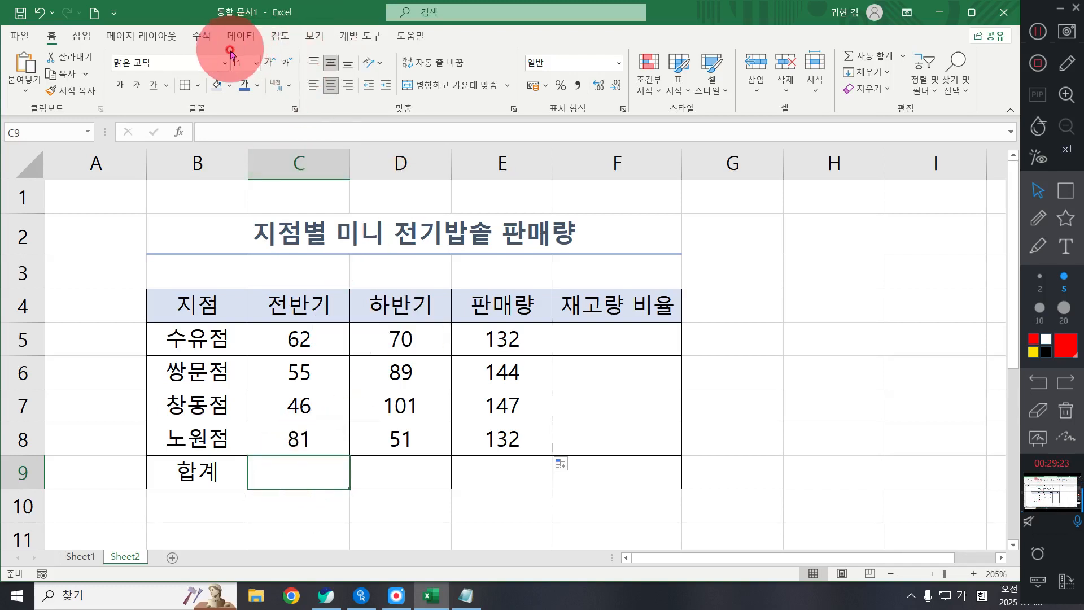
left_click(206, 37)
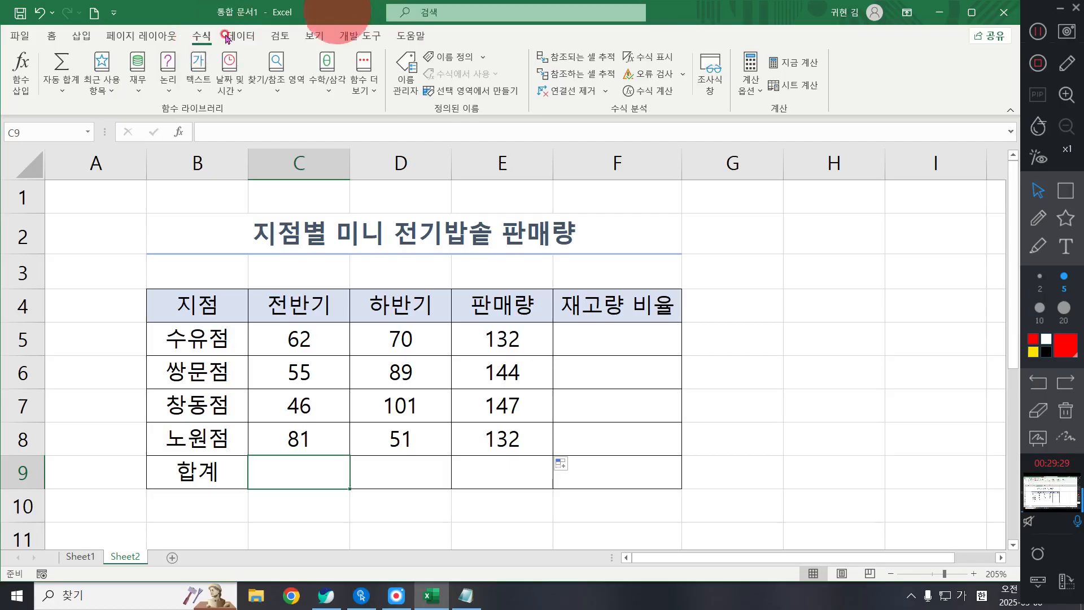
left_click(60, 66)
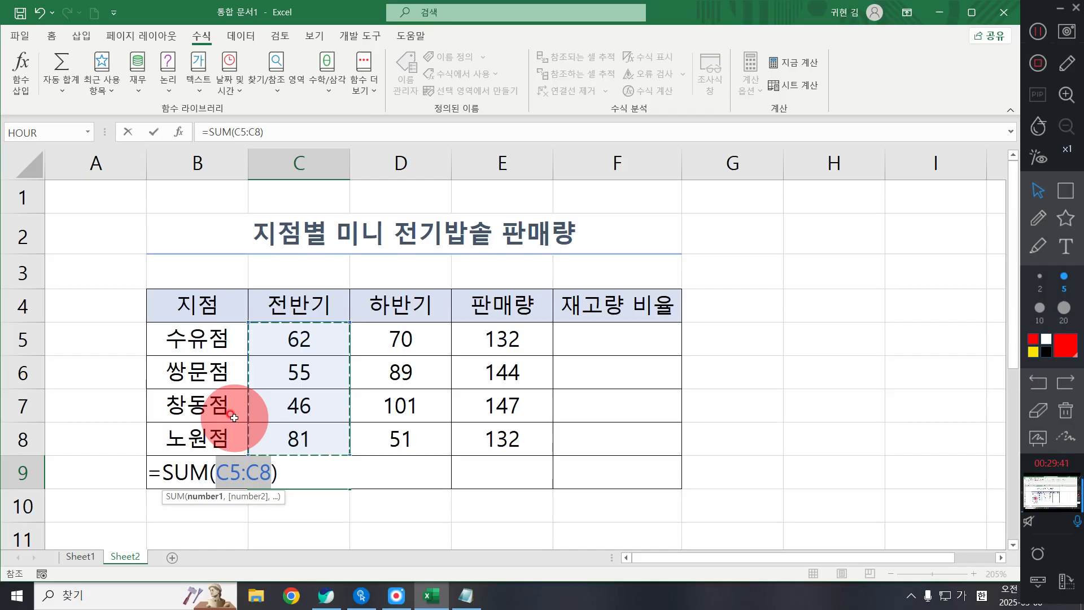
key("Return")
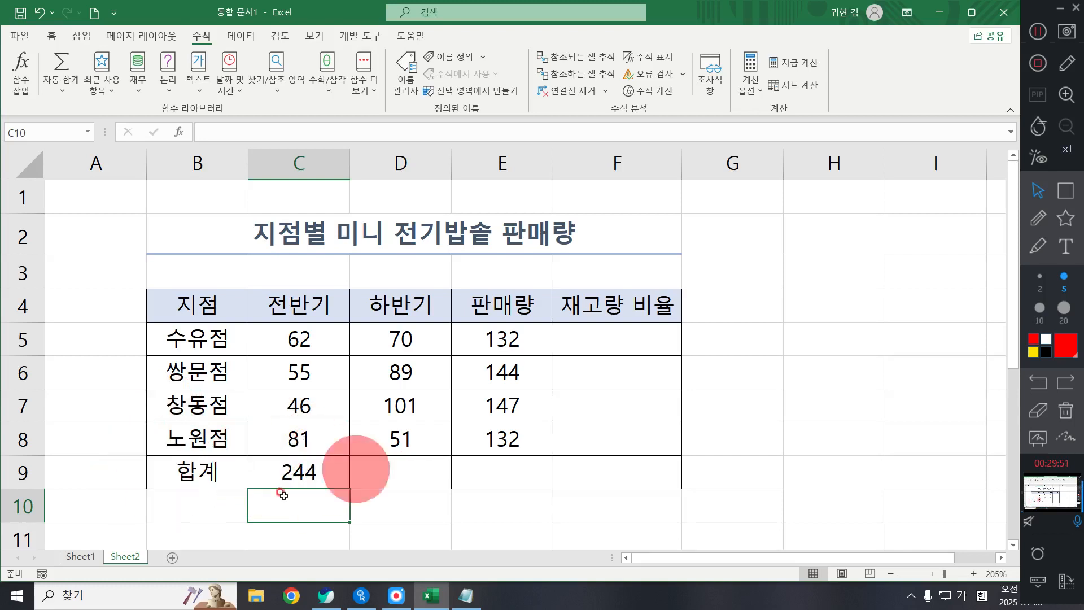
Step: Copy the SUM formula from C9 across to E9 to total the 하반기 and 판매량 columns
left_click(287, 472)
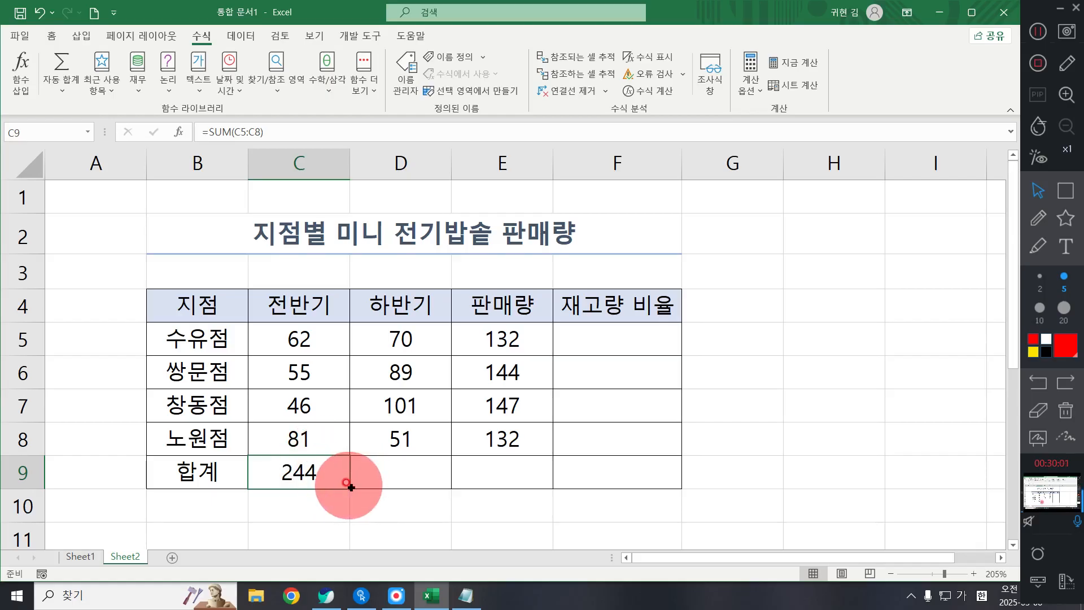
left_click_drag(350, 487, 539, 489)
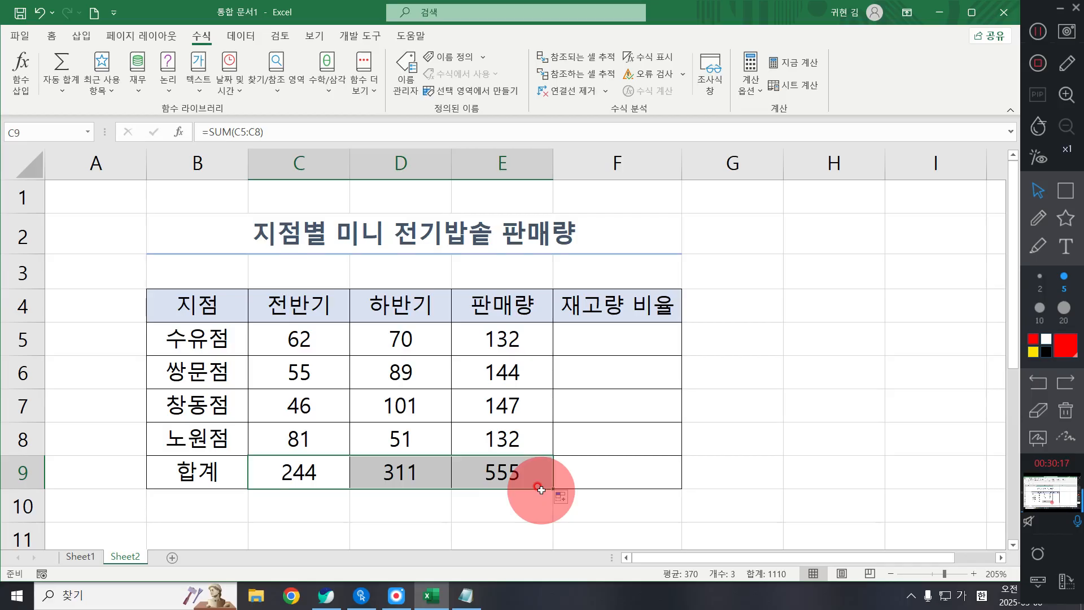
Step: Enter the formula =E5/$E$9 in F5 to calculate the 재고량 비율 for 수유점, keeping the total as an absolute reference
left_click(673, 352)
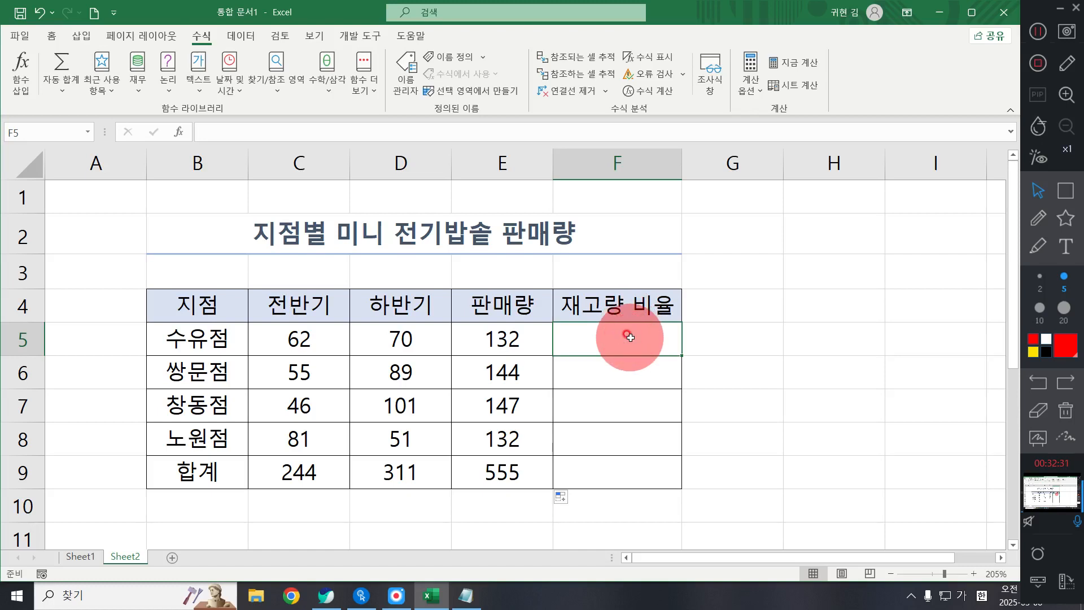
type("=")
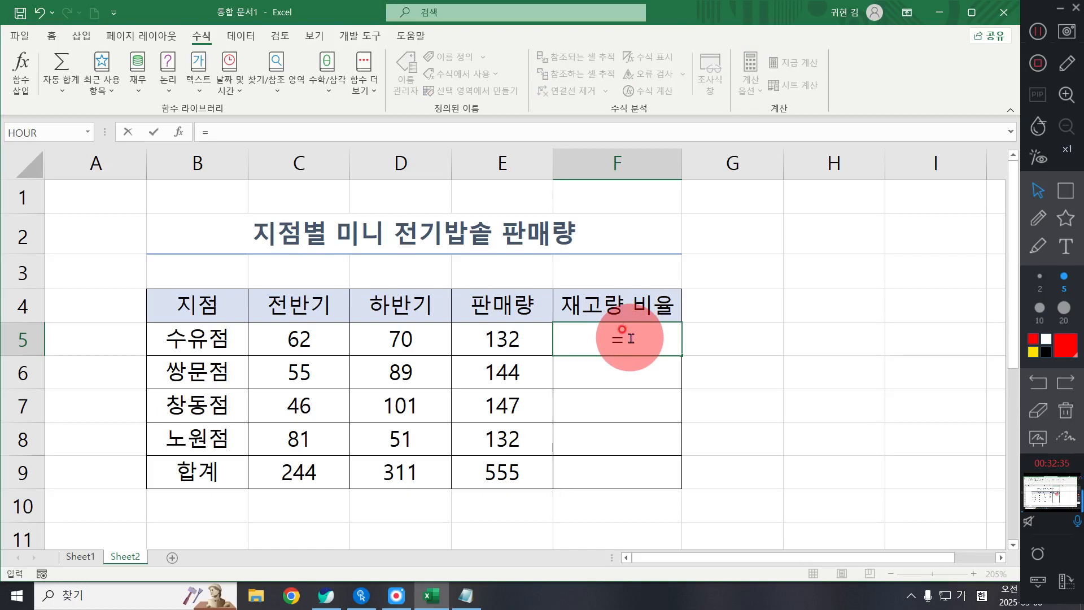
left_click(512, 342)
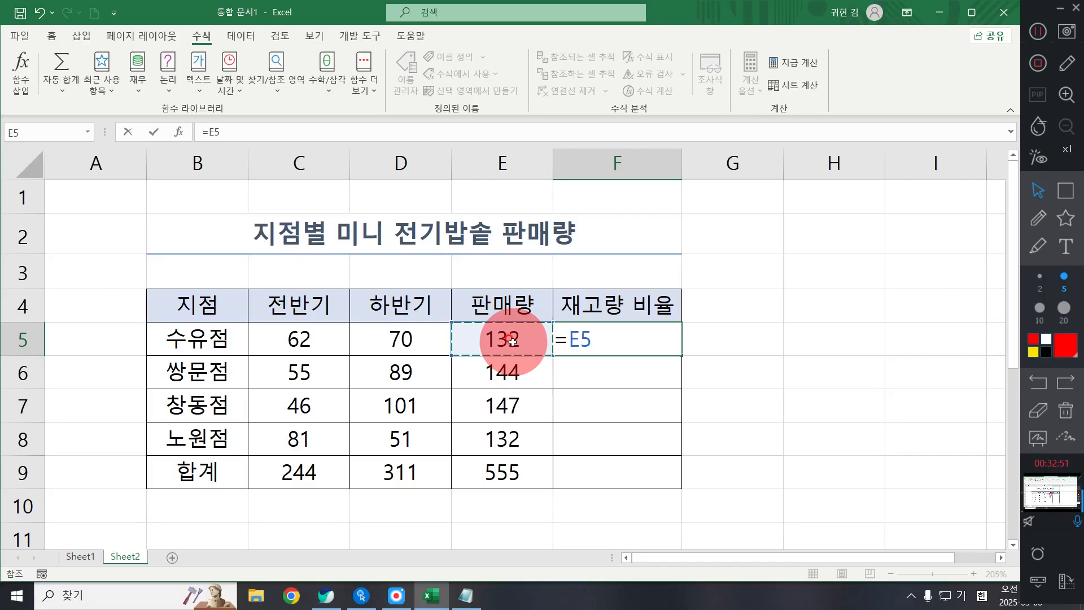
type("/")
left_click(506, 472)
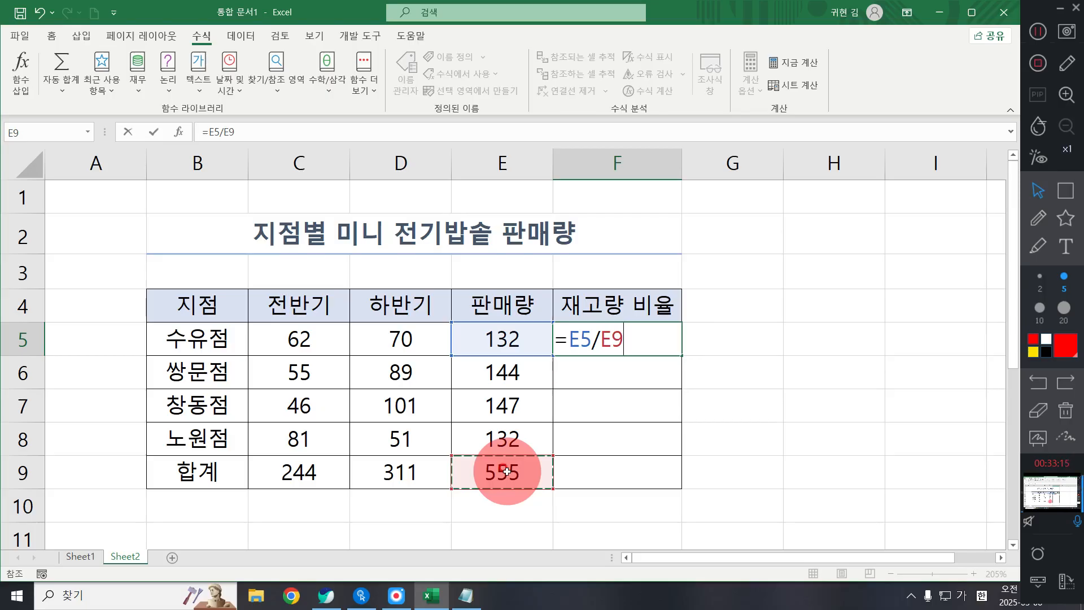
key("F4")
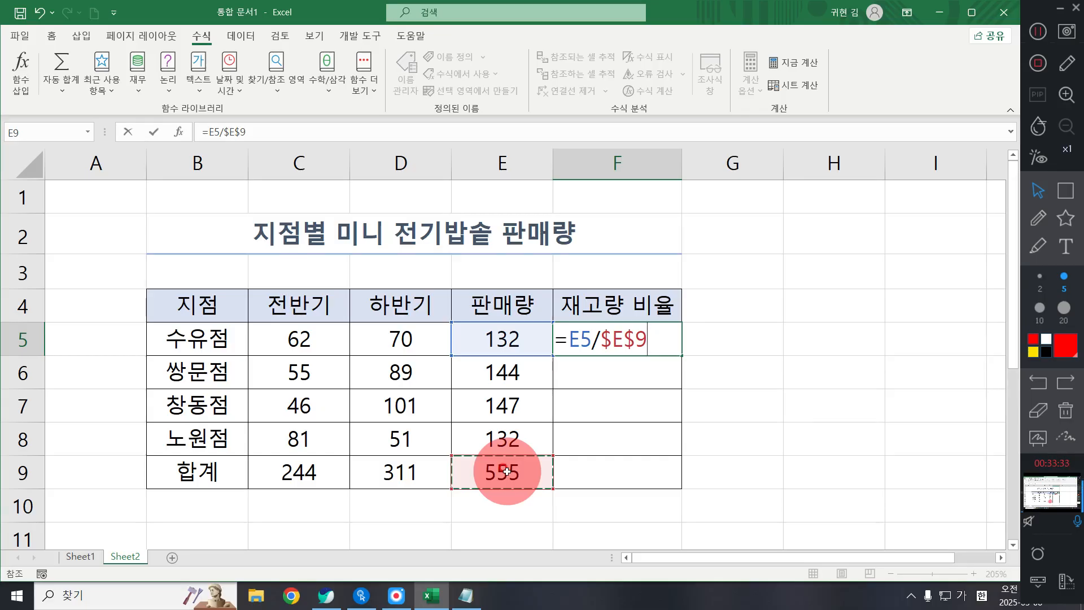
key("Return")
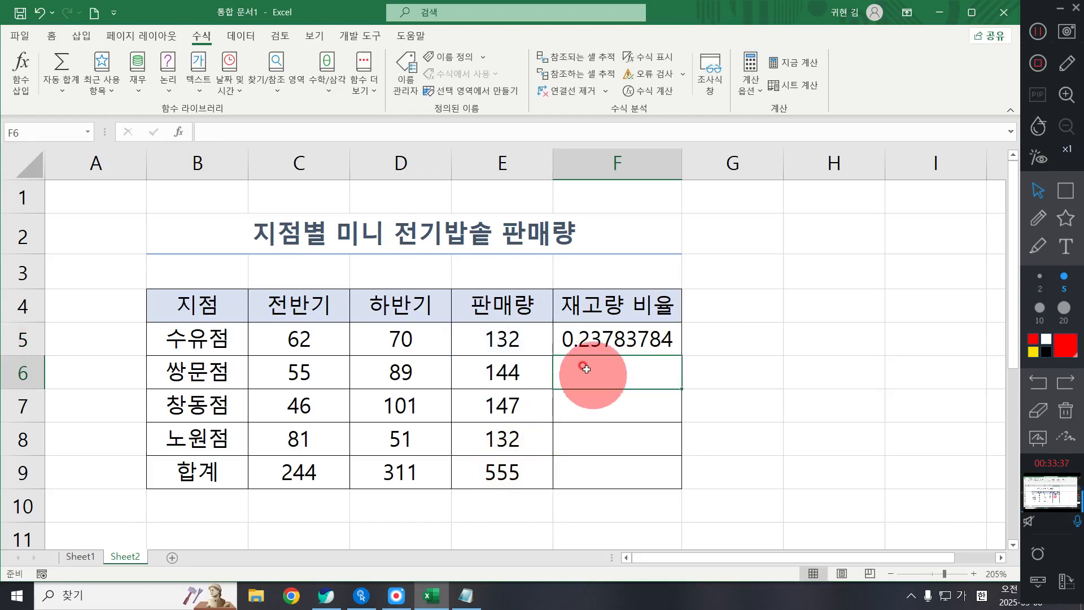
Step: Format the ratio in F5 as a percentage and copy it down through F8 for the remaining branches
left_click(610, 342)
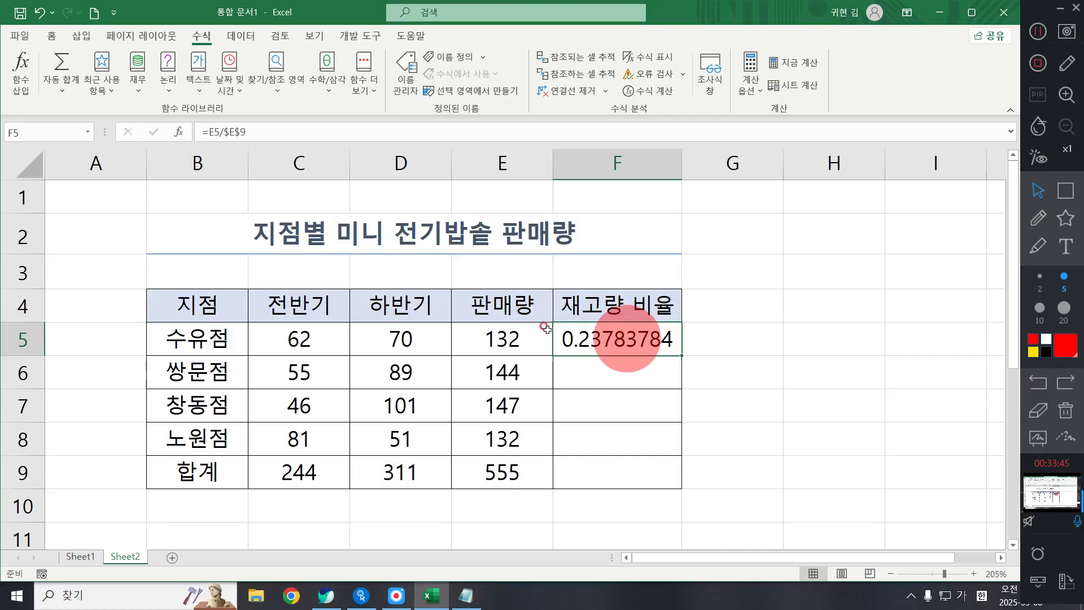
left_click(53, 37)
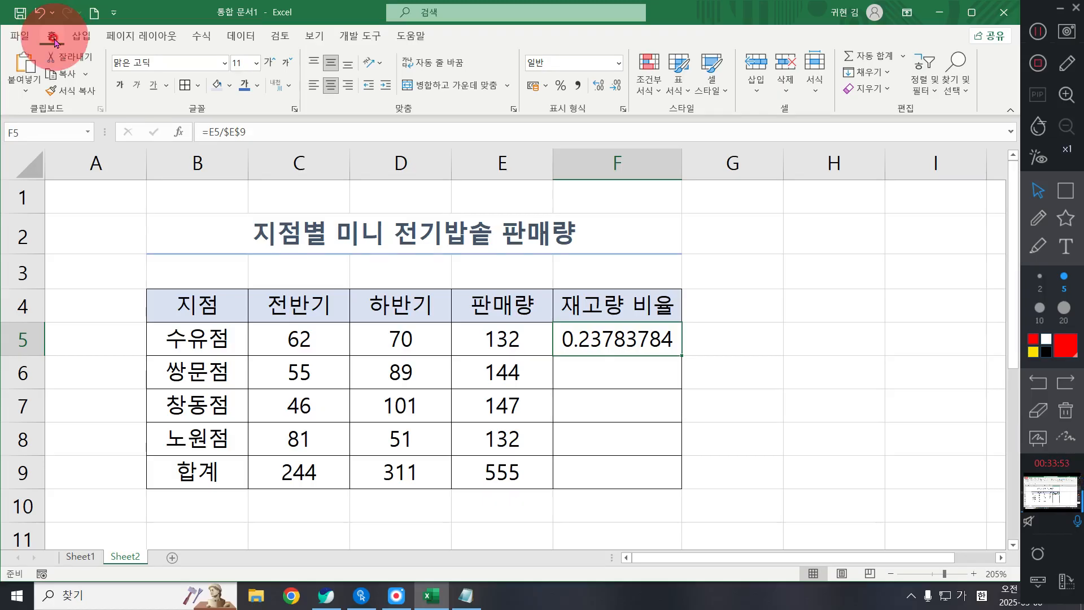
left_click(562, 86)
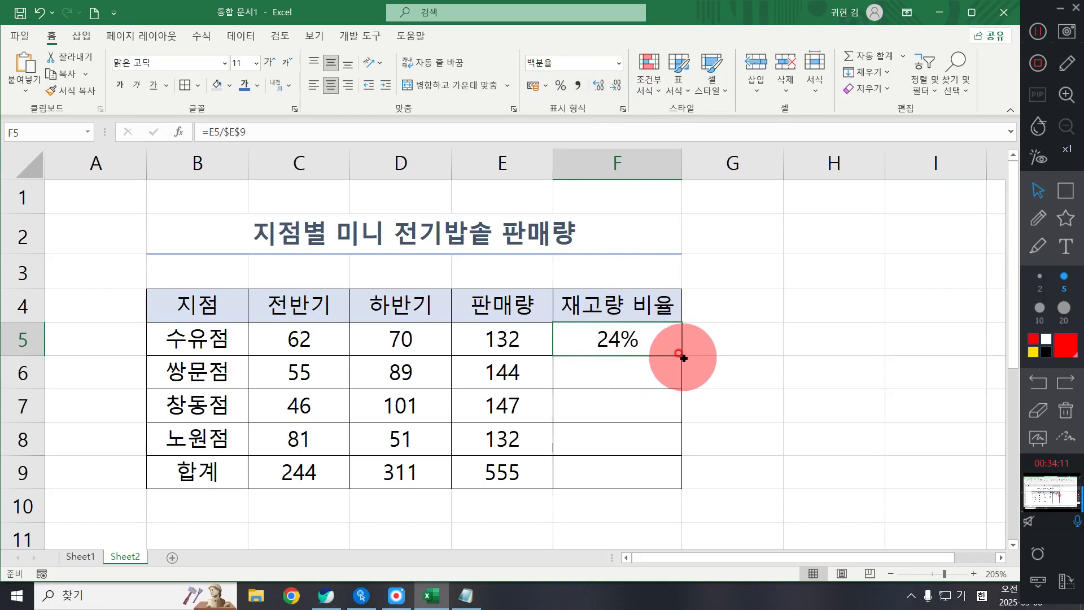
left_click_drag(684, 358, 647, 450)
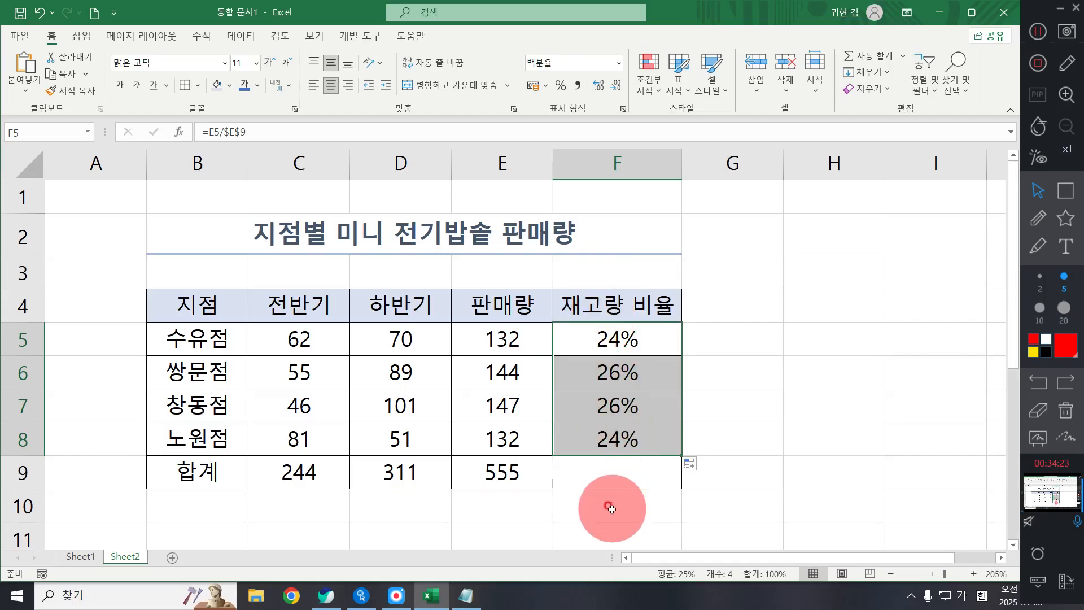
Step: Add a diagonal border rising from lower left to upper right in the empty 합계 ratio cell F9
left_click(624, 472)
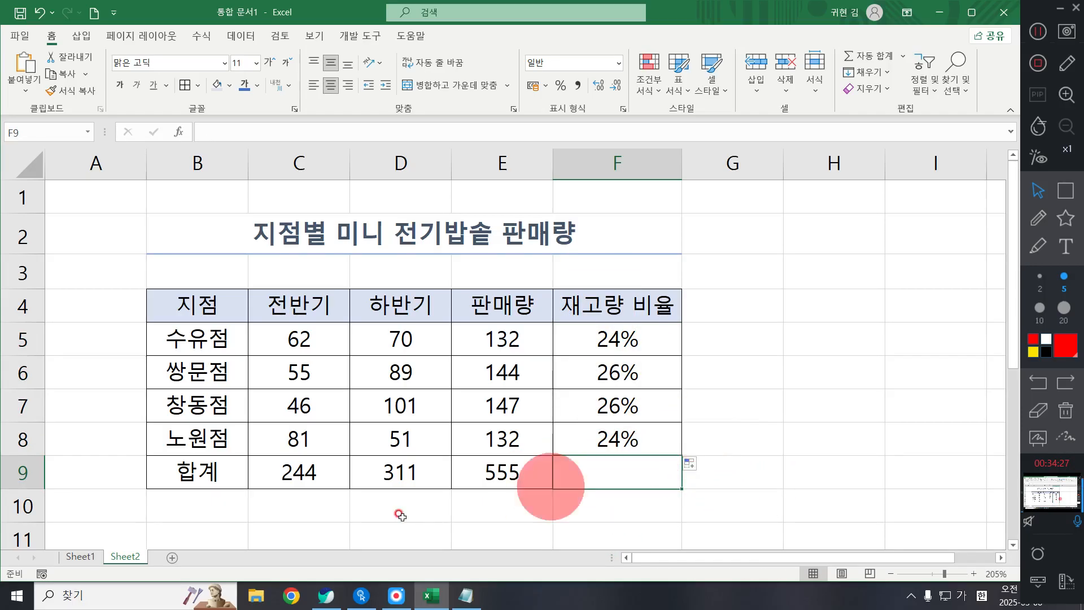
right_click(617, 480)
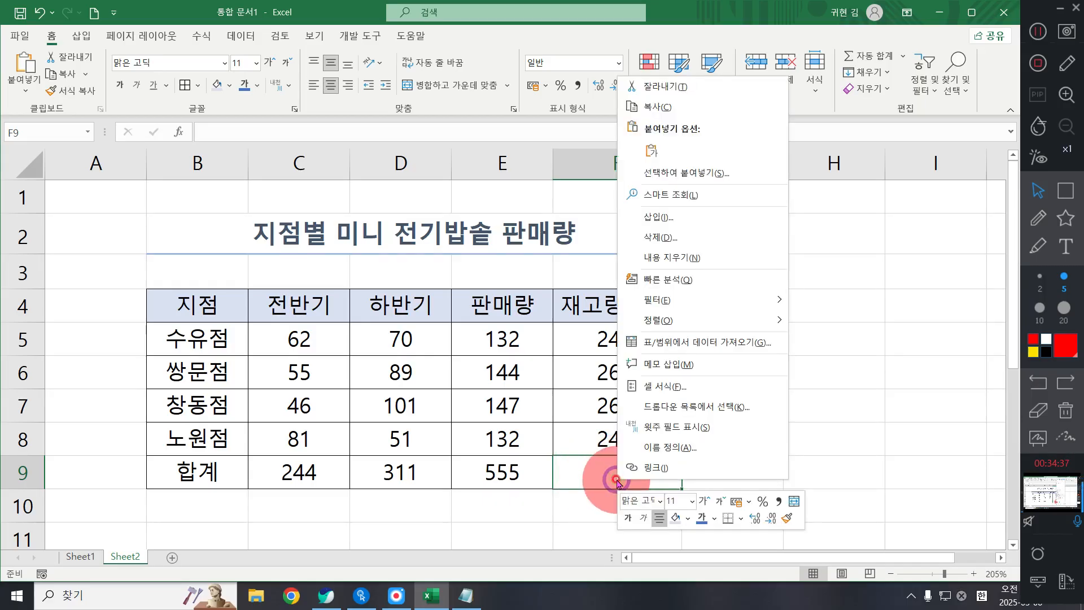
left_click(655, 395)
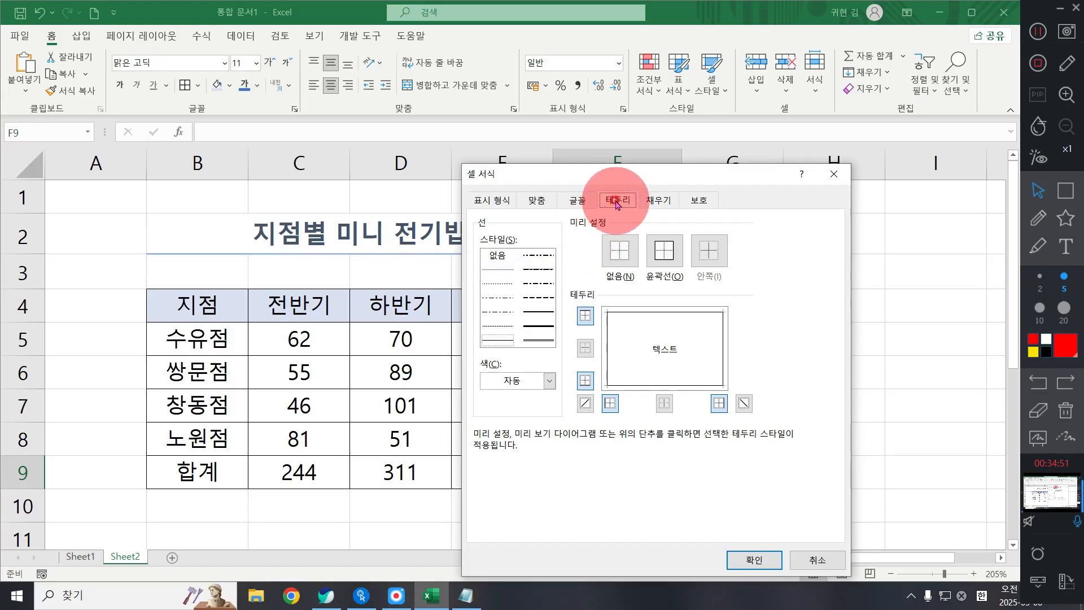
left_click(584, 405)
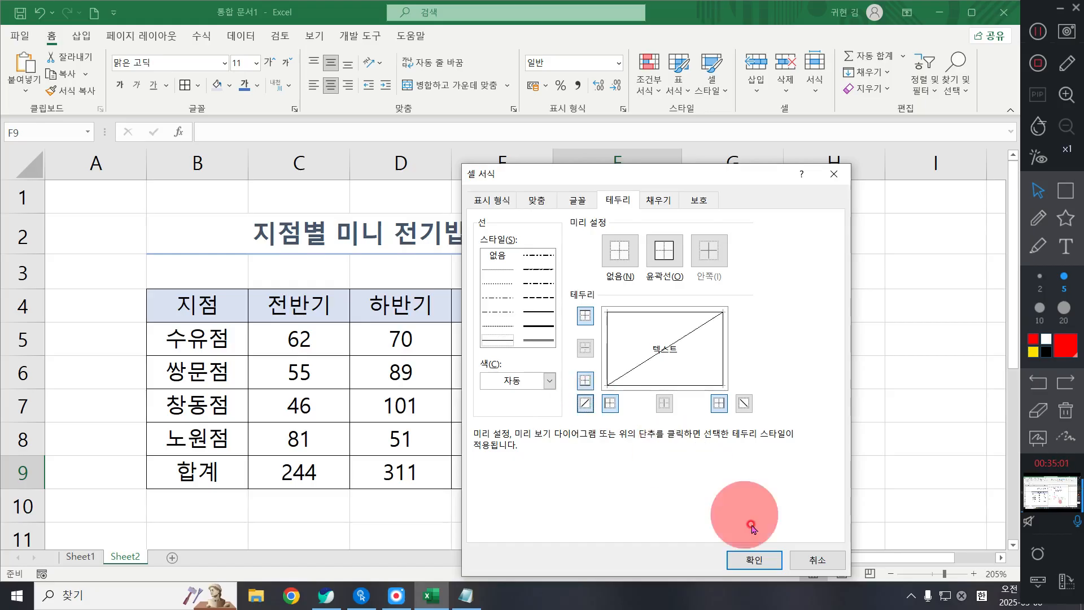
left_click(761, 569)
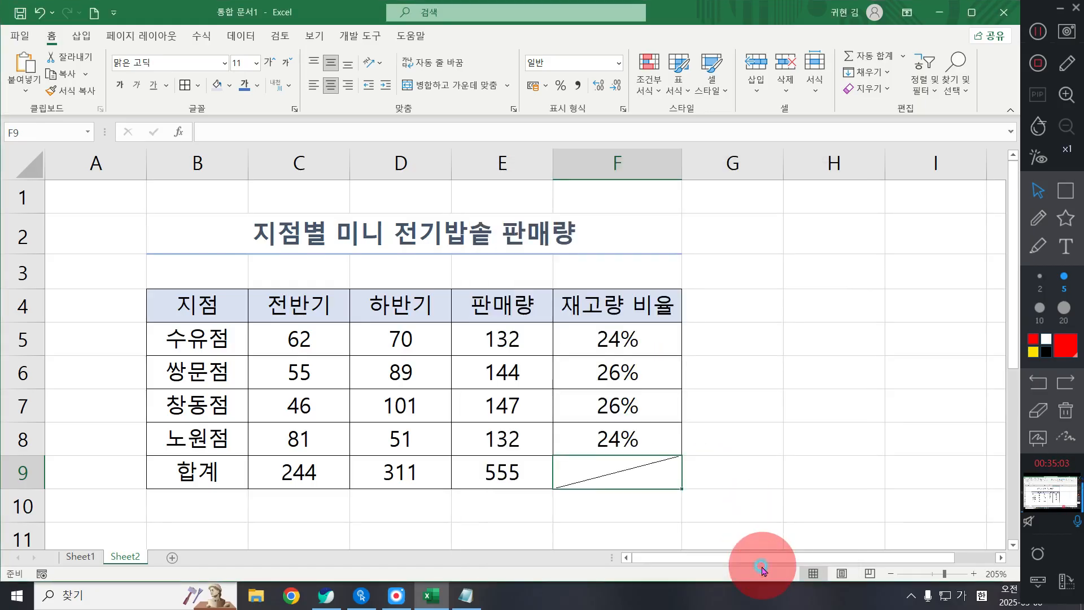
left_click(764, 351)
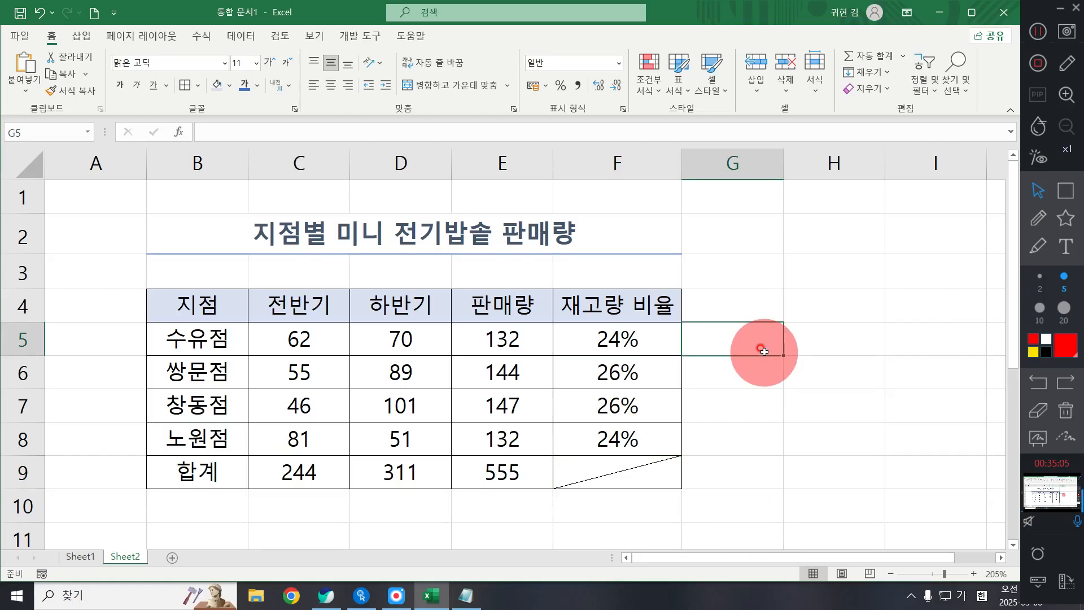